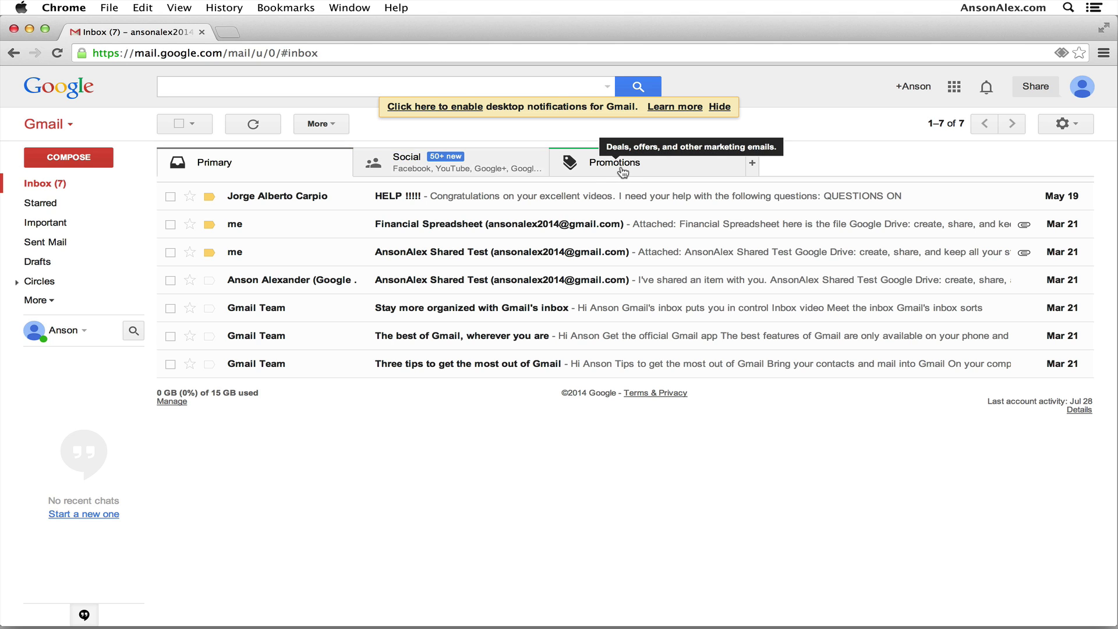
Browse the Social and Promotions inbox categories, then return to Primary.
{"action": "left_click", "coordinate": [495, 164]}
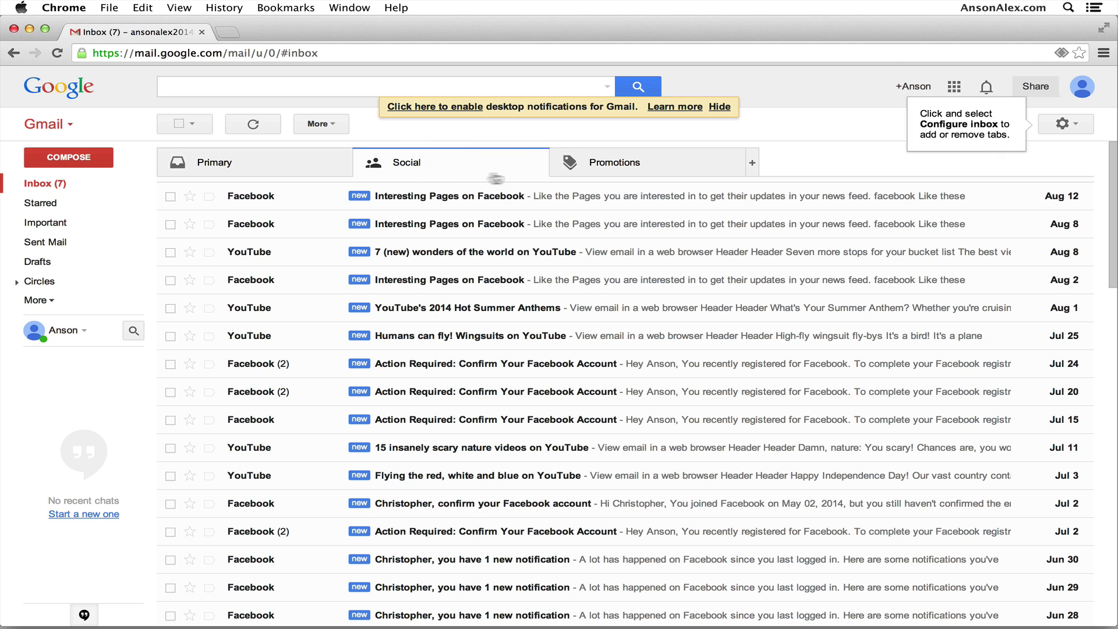
{"action": "left_click", "coordinate": [605, 167]}
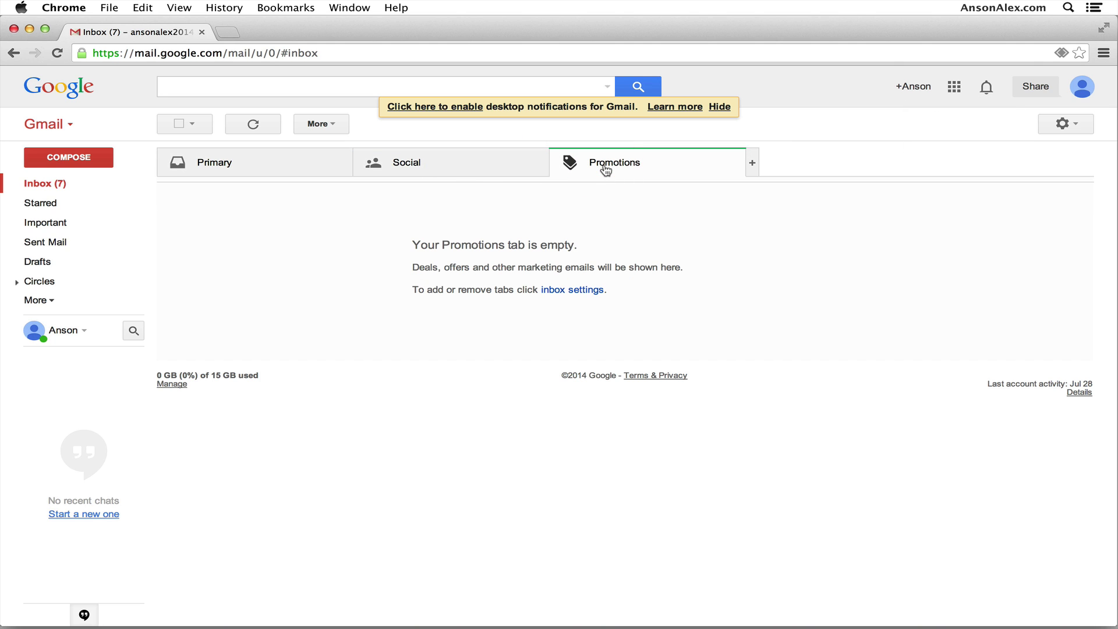
{"action": "left_click", "coordinate": [283, 174]}
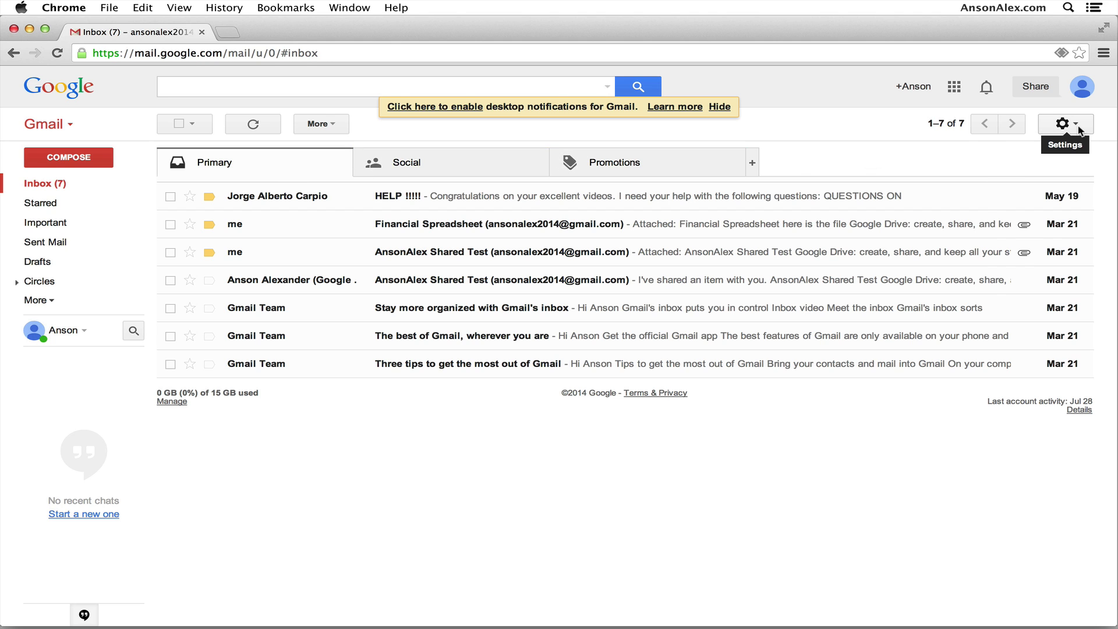
In Inbox settings, keep the Default inbox type, untick Social and Promotions, and save.
{"action": "left_click", "coordinate": [1065, 124]}
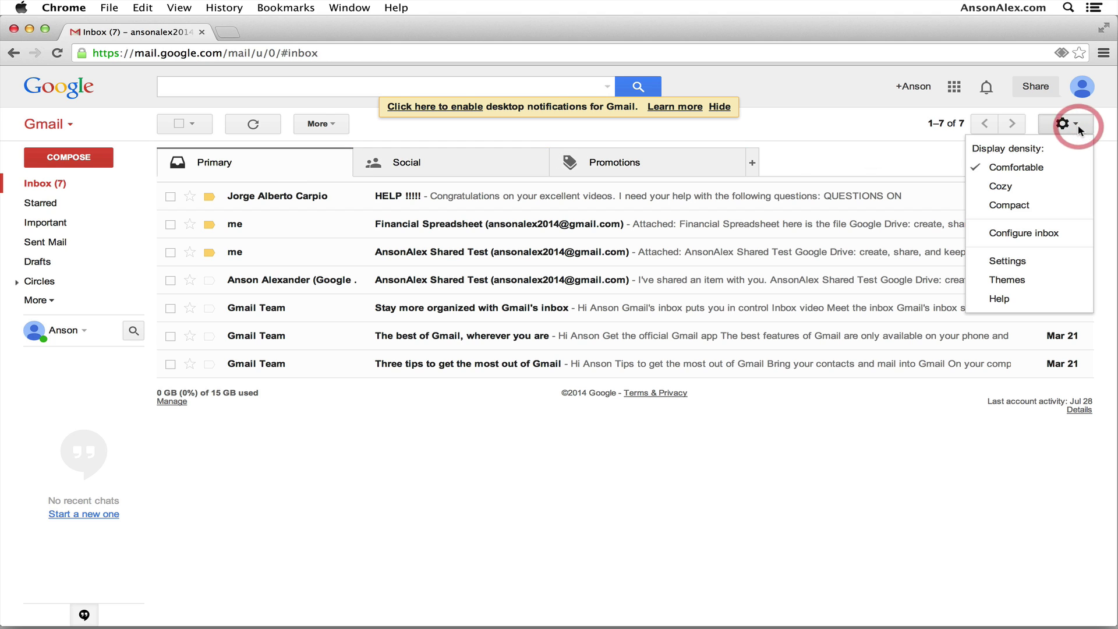
{"action": "left_click", "coordinate": [1044, 263]}
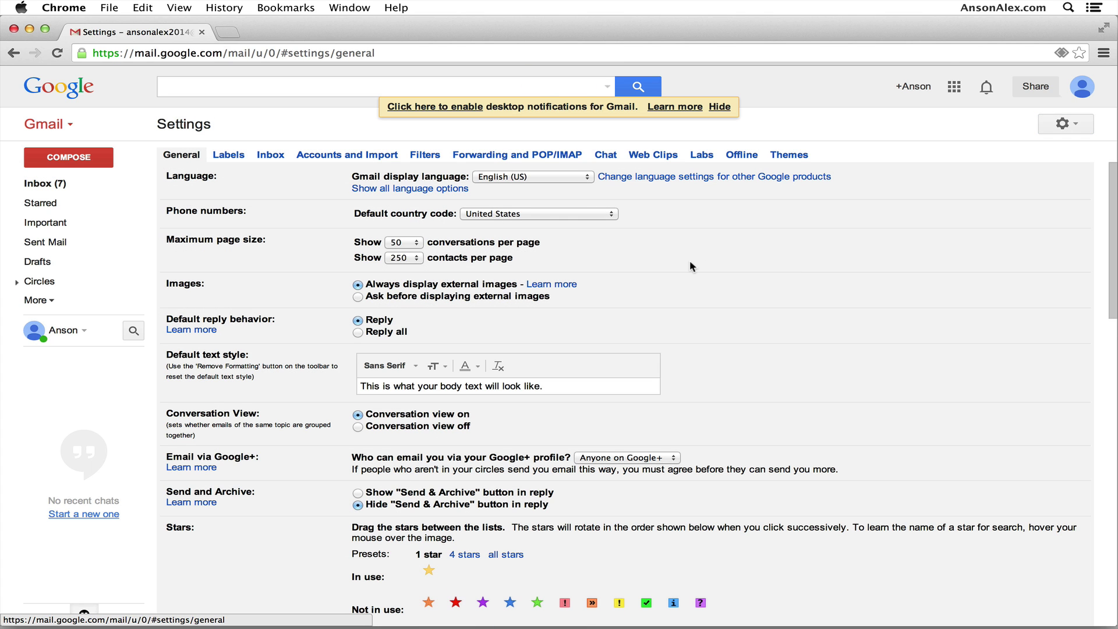
{"action": "left_click", "coordinate": [280, 161]}
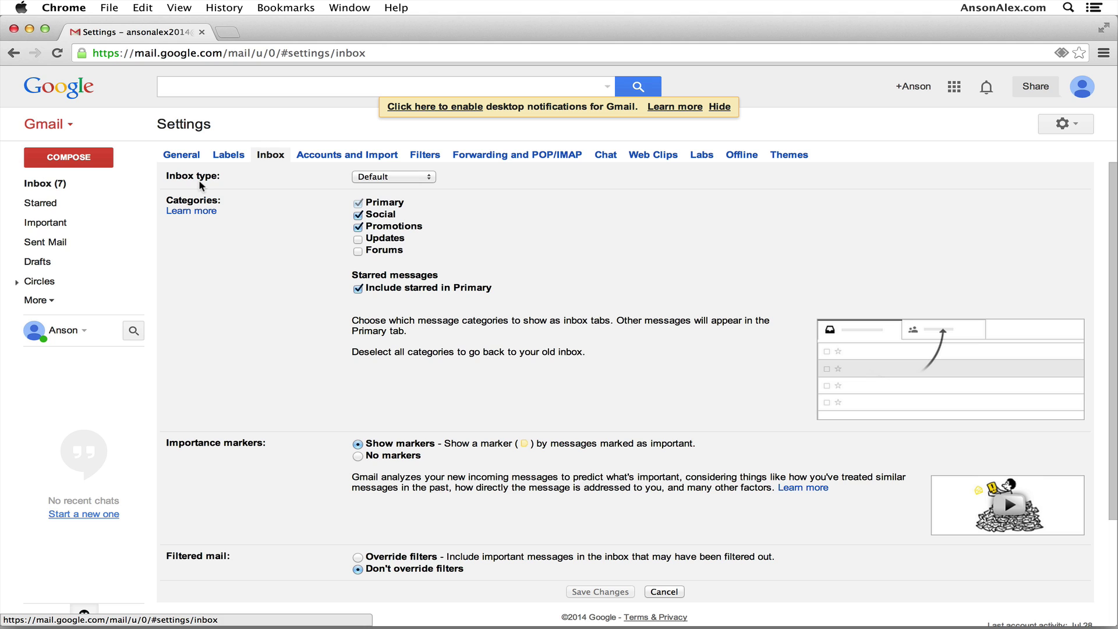
{"action": "left_click", "coordinate": [423, 177]}
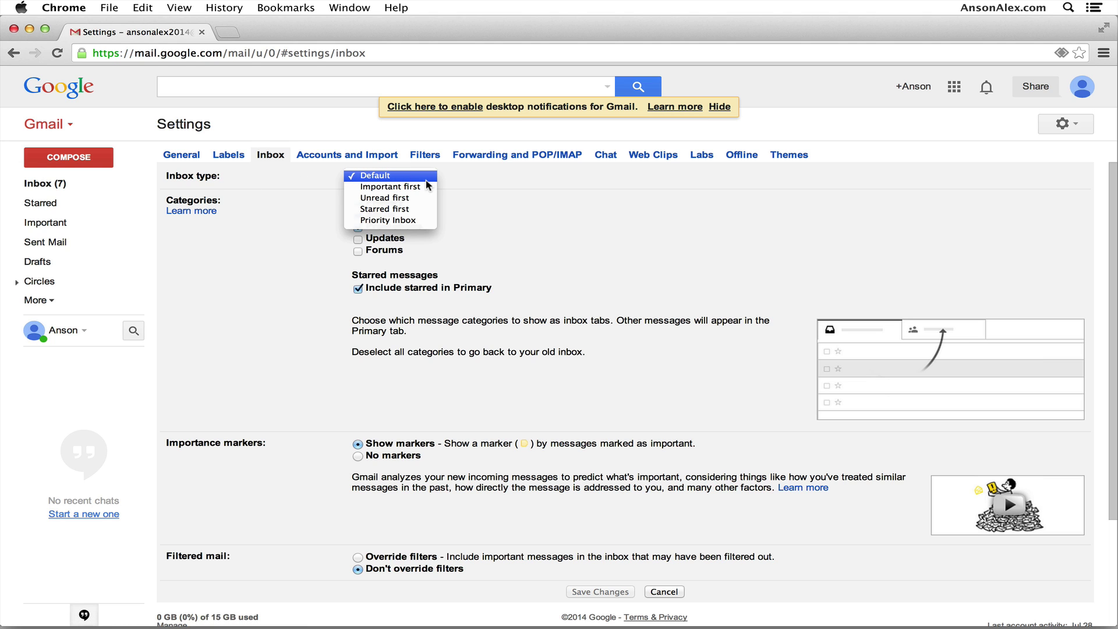
{"action": "left_click", "coordinate": [521, 179]}
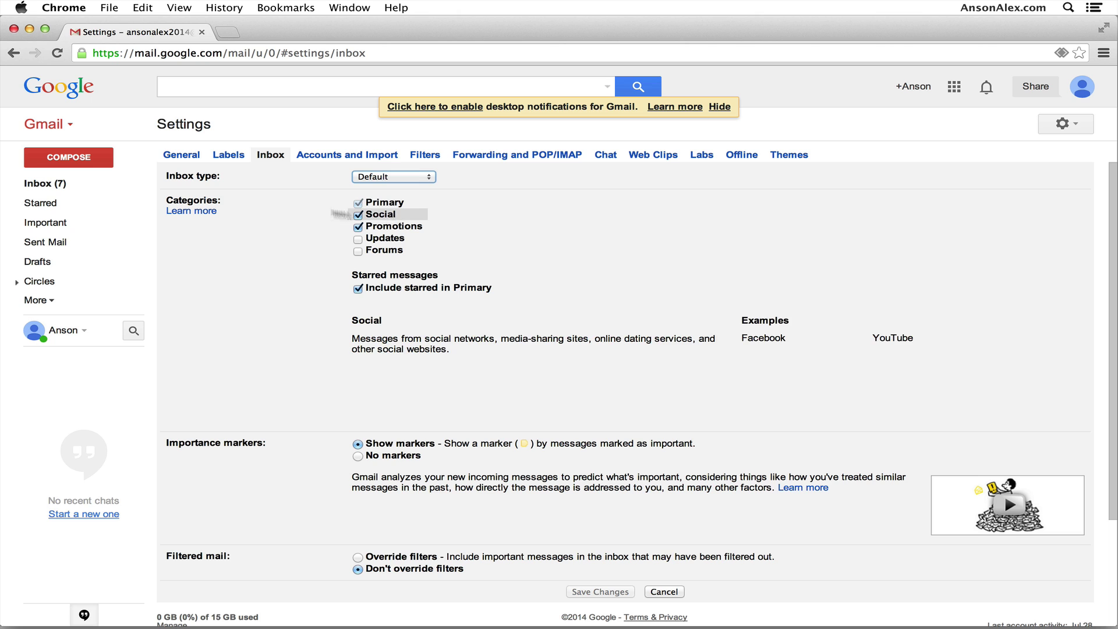
{"action": "left_click", "coordinate": [358, 215]}
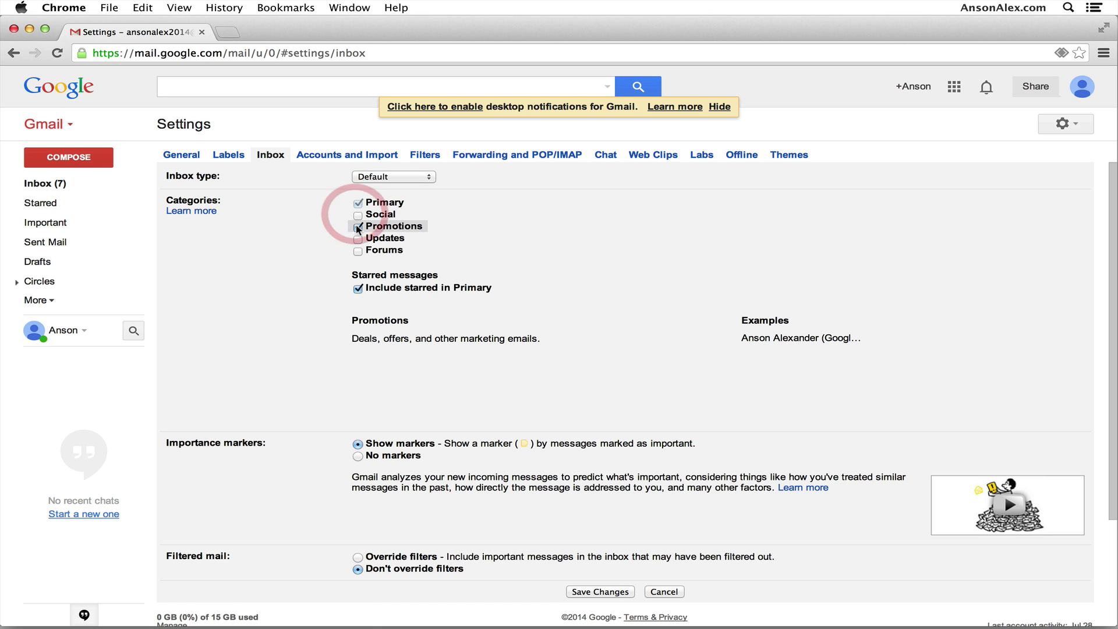
{"action": "left_click", "coordinate": [358, 227]}
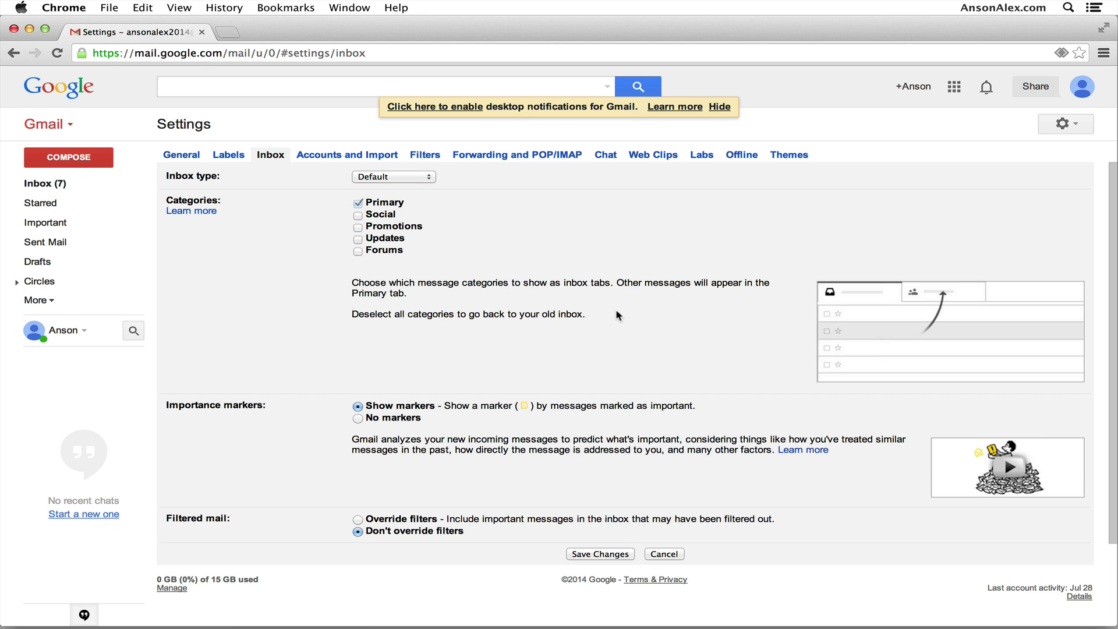
{"action": "left_click", "coordinate": [613, 553]}
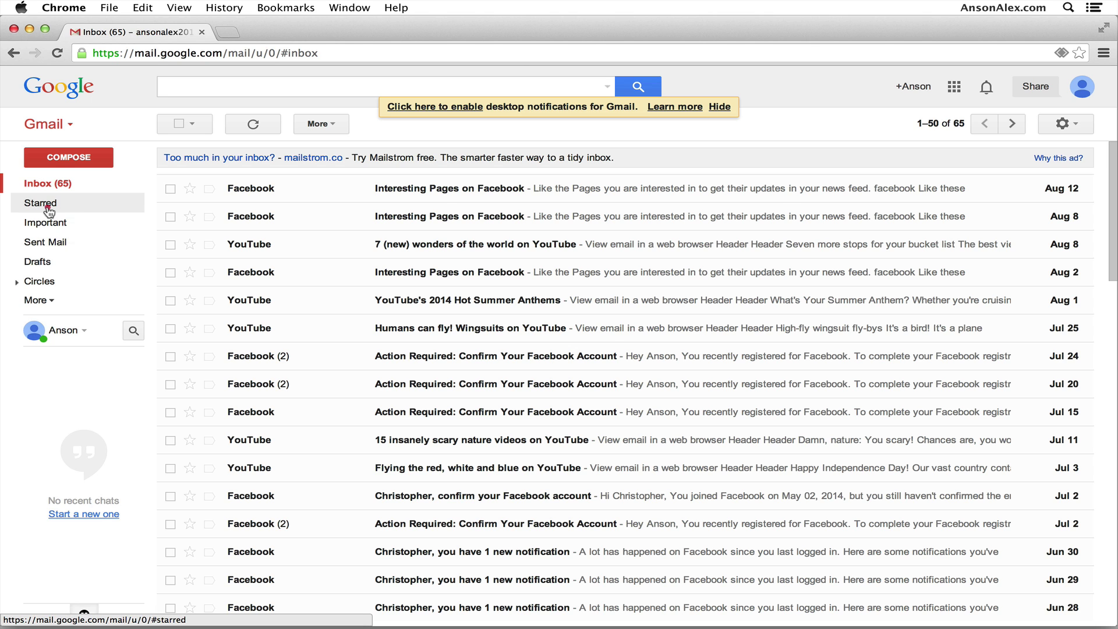
Star the Interesting Pages on Facebook email, view Starred, and mark it important.
{"action": "left_click", "coordinate": [48, 205]}
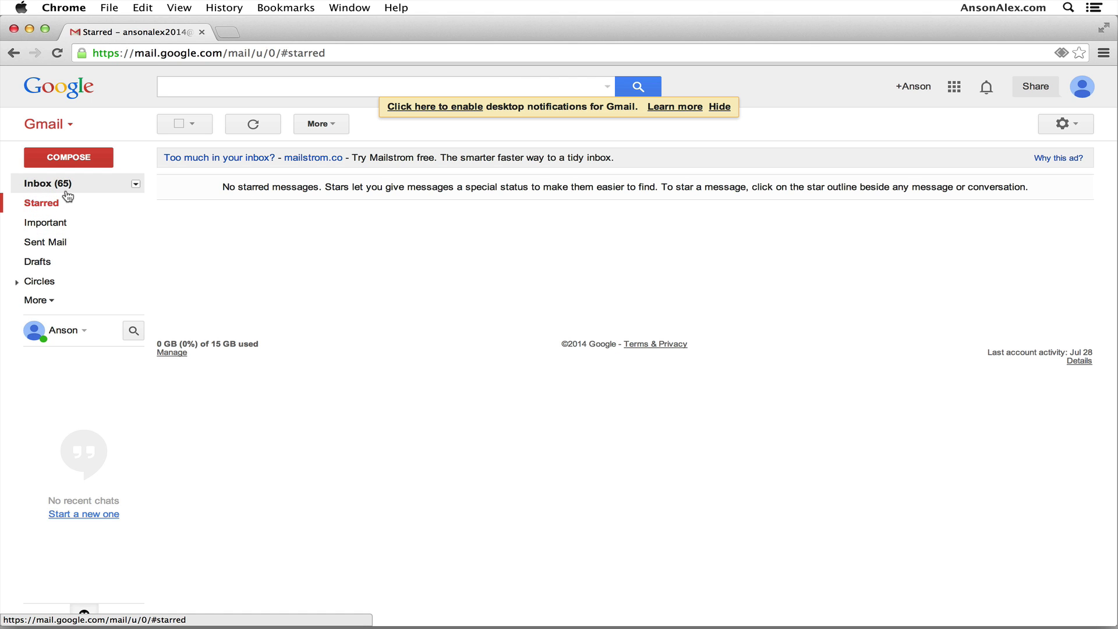
{"action": "left_click", "coordinate": [66, 189]}
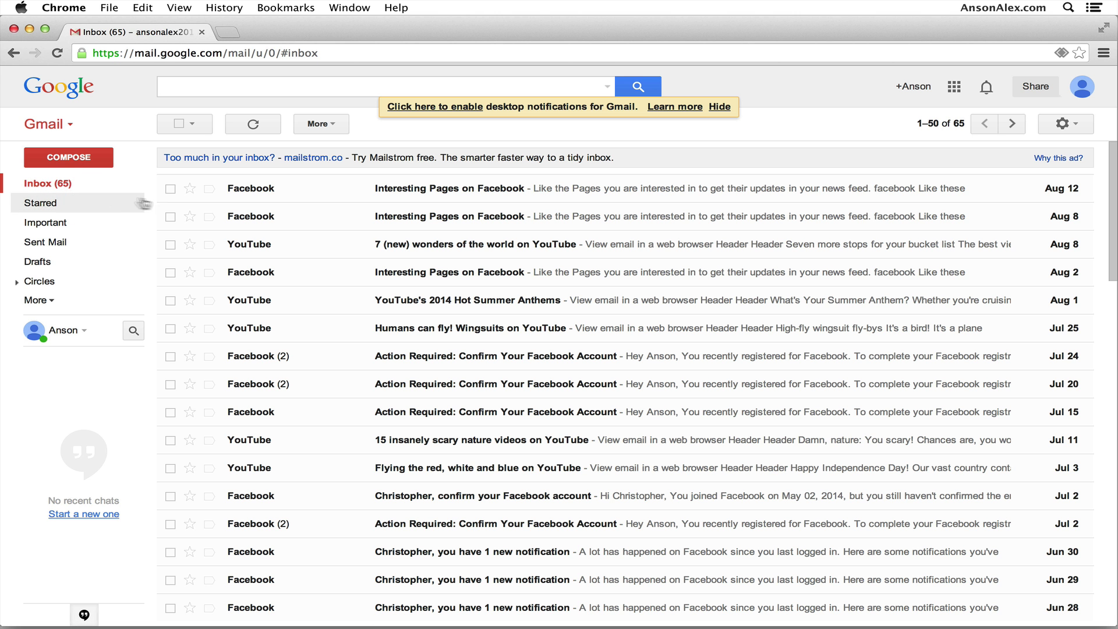
{"action": "left_click", "coordinate": [189, 191]}
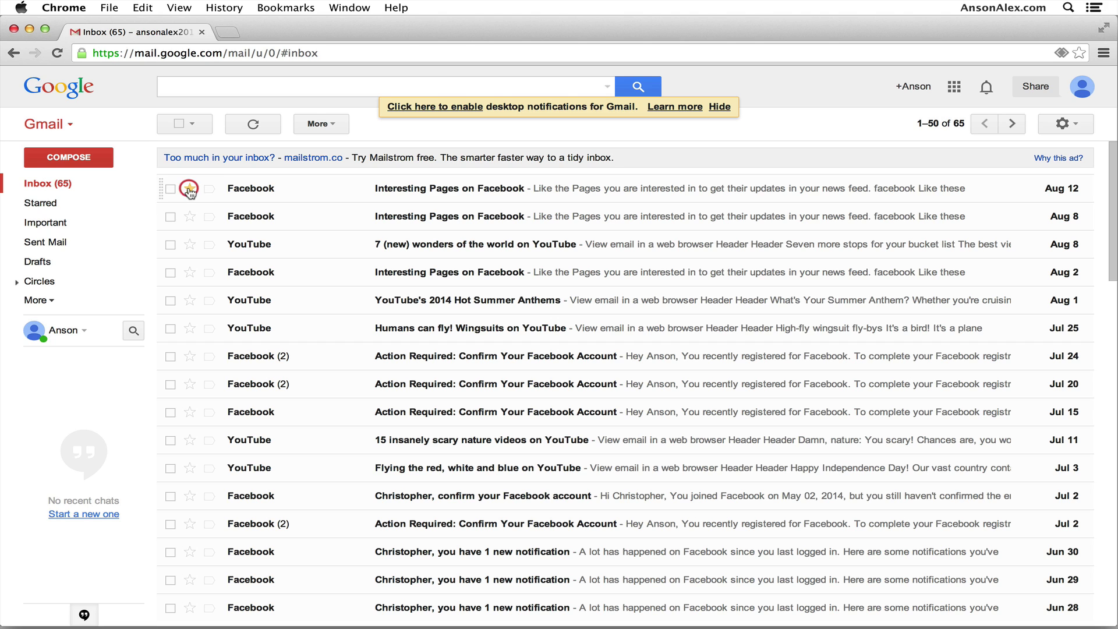
{"action": "left_click", "coordinate": [64, 205]}
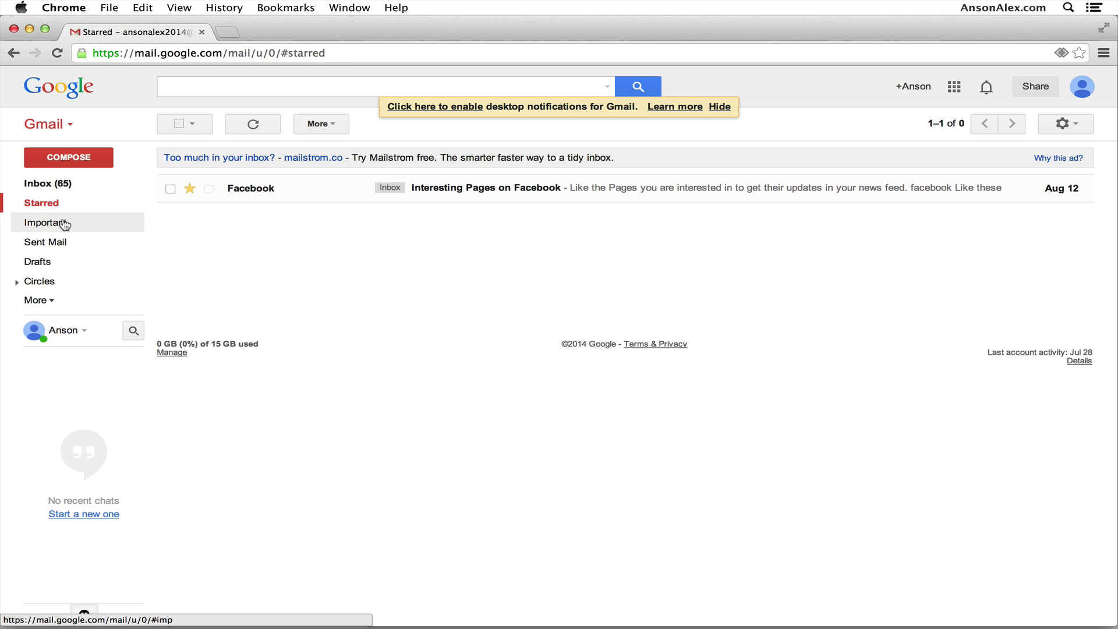
{"action": "left_click", "coordinate": [209, 192]}
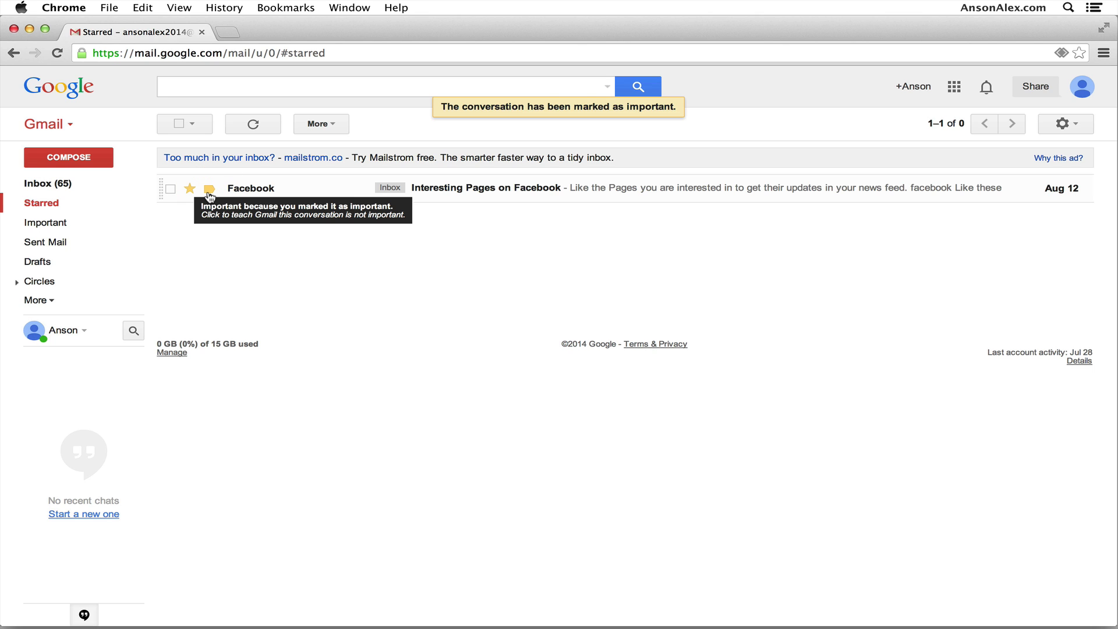
Open the Important list showing its four conversations.
{"action": "left_click", "coordinate": [84, 222]}
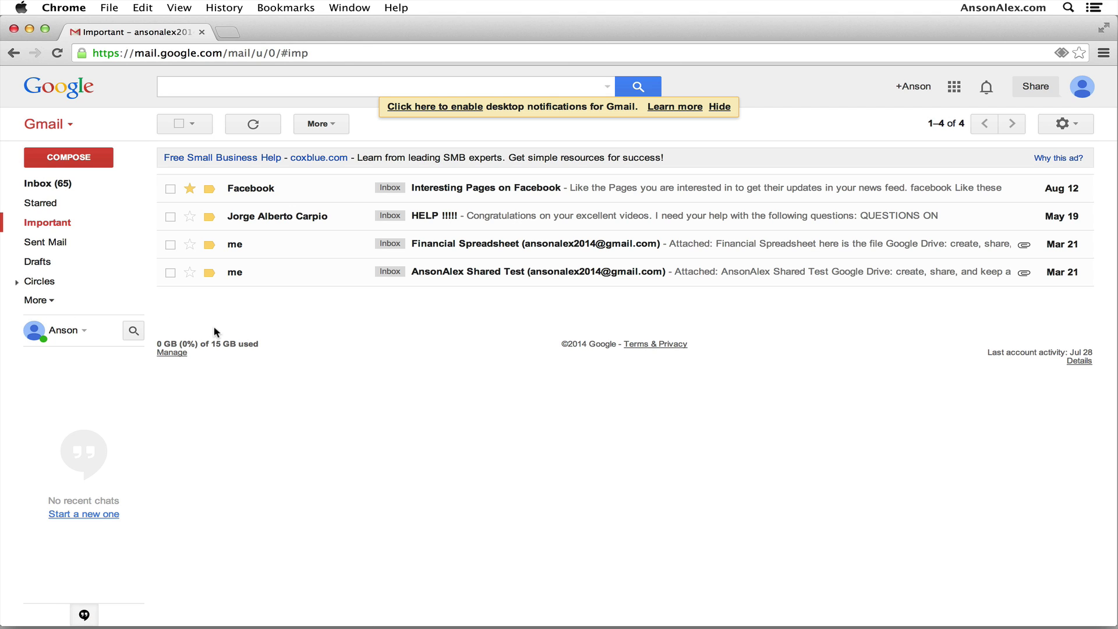
Drag Trash, Spam and All Mail from More to just below Drafts, then expand Circles.
{"action": "left_click", "coordinate": [36, 300]}
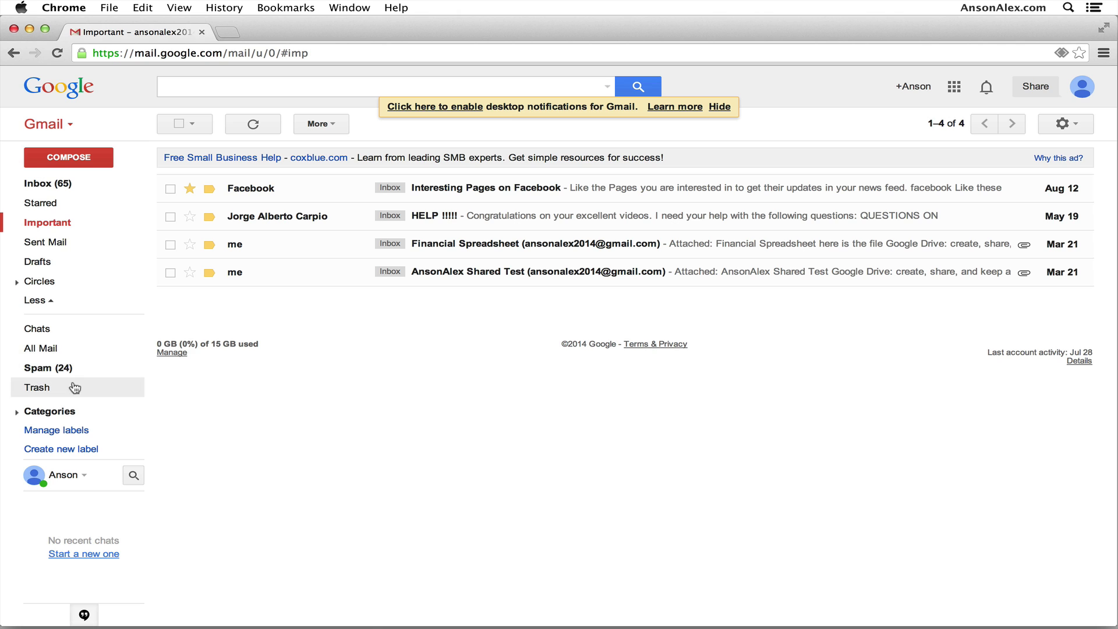
{"action": "left_click_drag", "start_coordinate": [44, 395], "coordinate": [43, 262]}
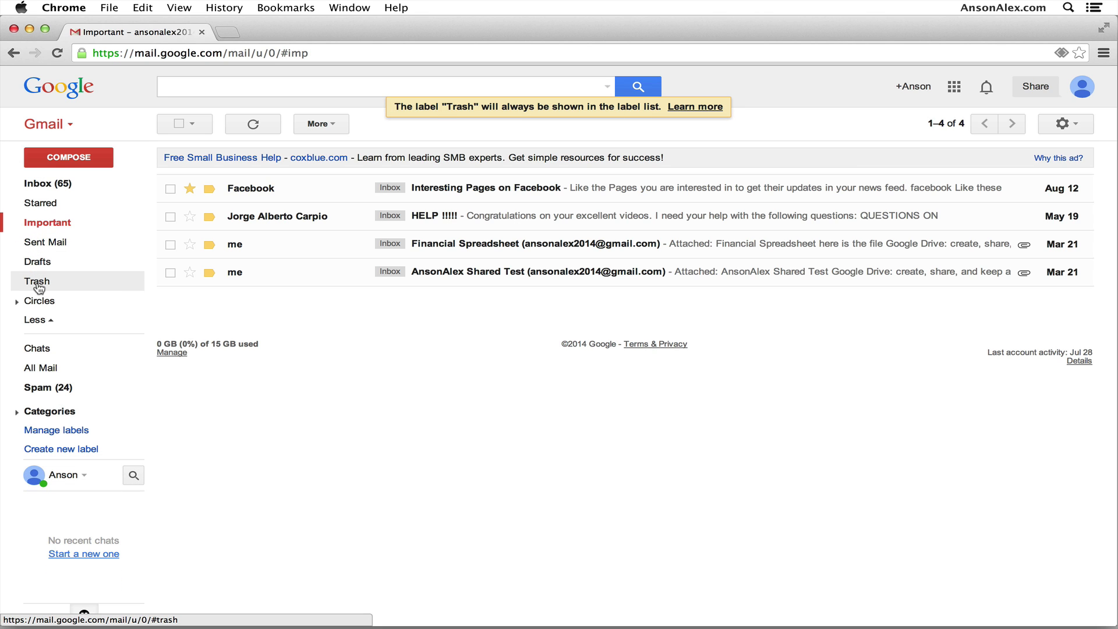
{"action": "left_click", "coordinate": [38, 320]}
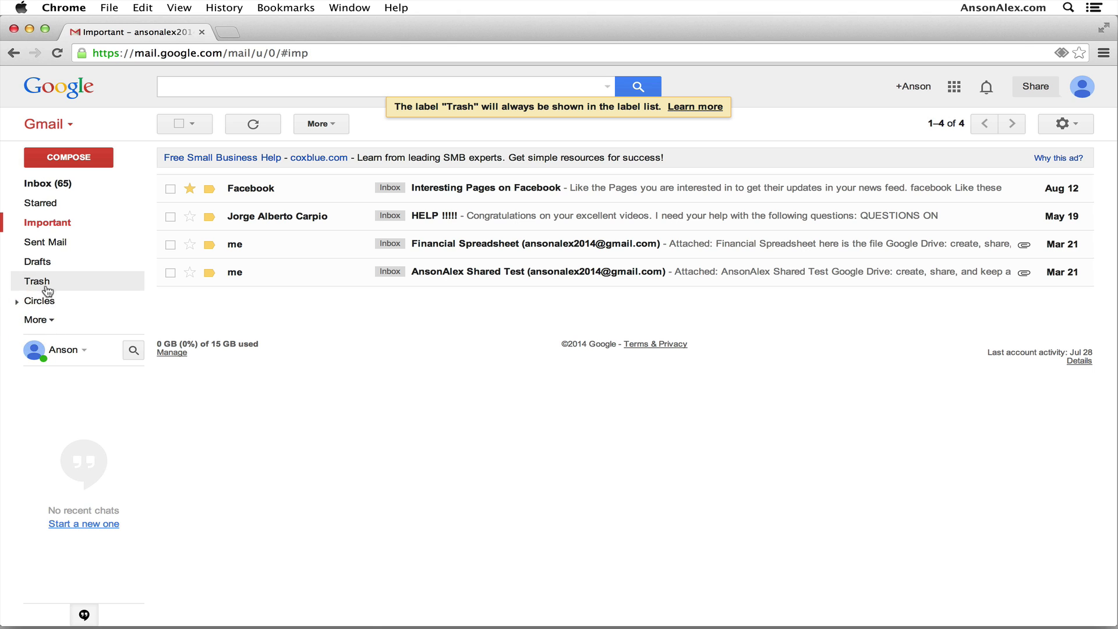
{"action": "left_click", "coordinate": [40, 320]}
{"action": "left_click_drag", "start_coordinate": [51, 388], "coordinate": [70, 284]}
{"action": "left_click_drag", "start_coordinate": [46, 387], "coordinate": [57, 283]}
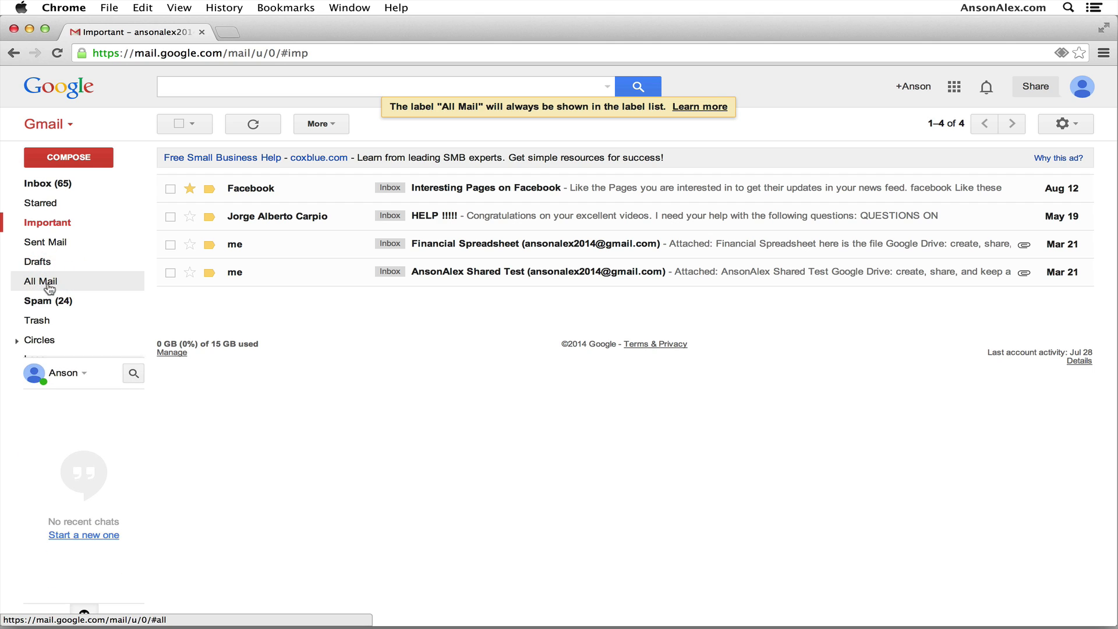
{"action": "left_click", "coordinate": [17, 340]}
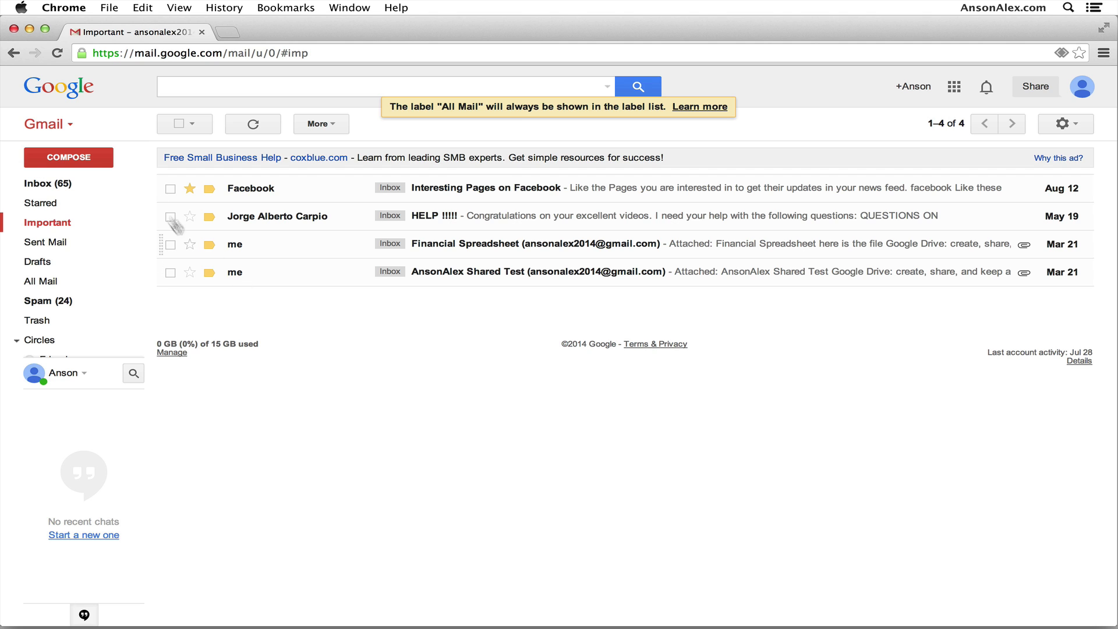
Start a new message, dismiss the send-money promo, open the Facebook email, then return to the inbox.
{"action": "left_click", "coordinate": [107, 159]}
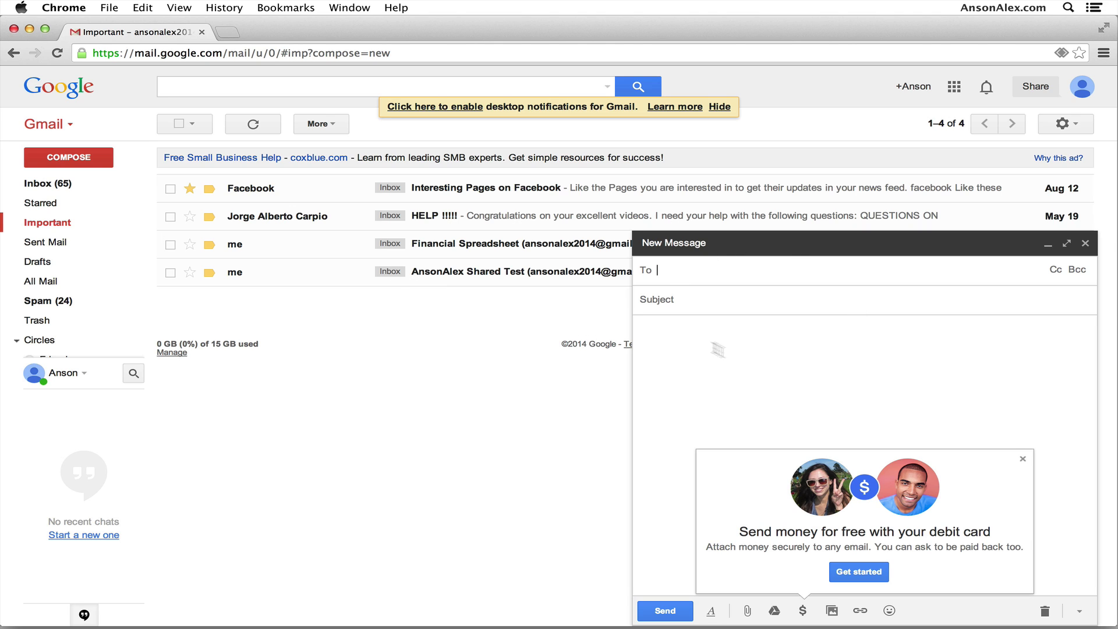
{"action": "left_click", "coordinate": [1026, 462]}
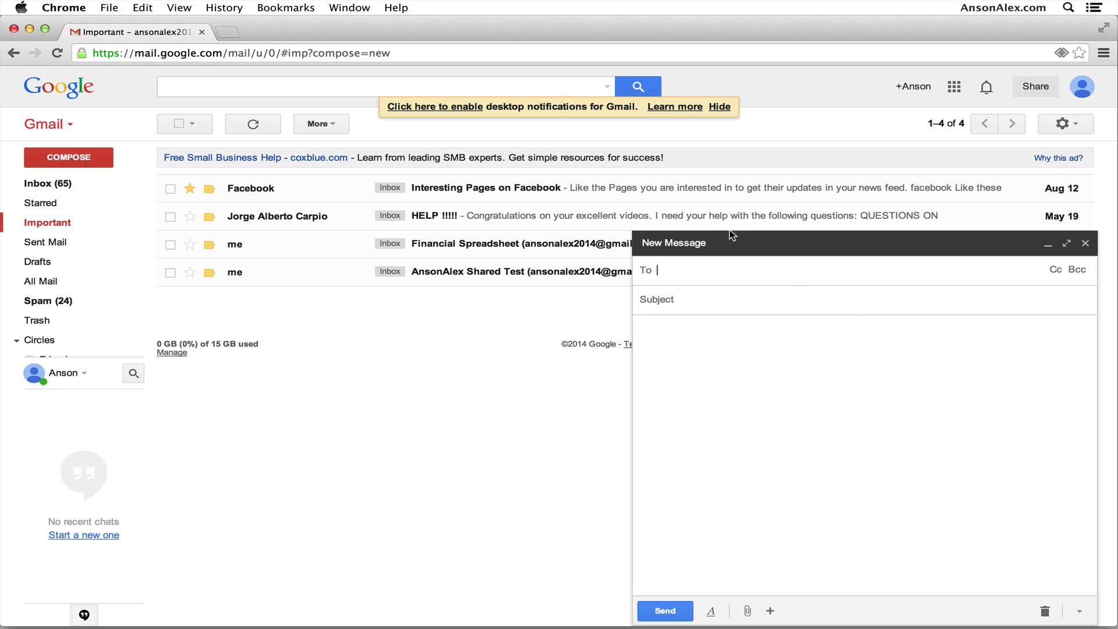
{"action": "left_click", "coordinate": [460, 193]}
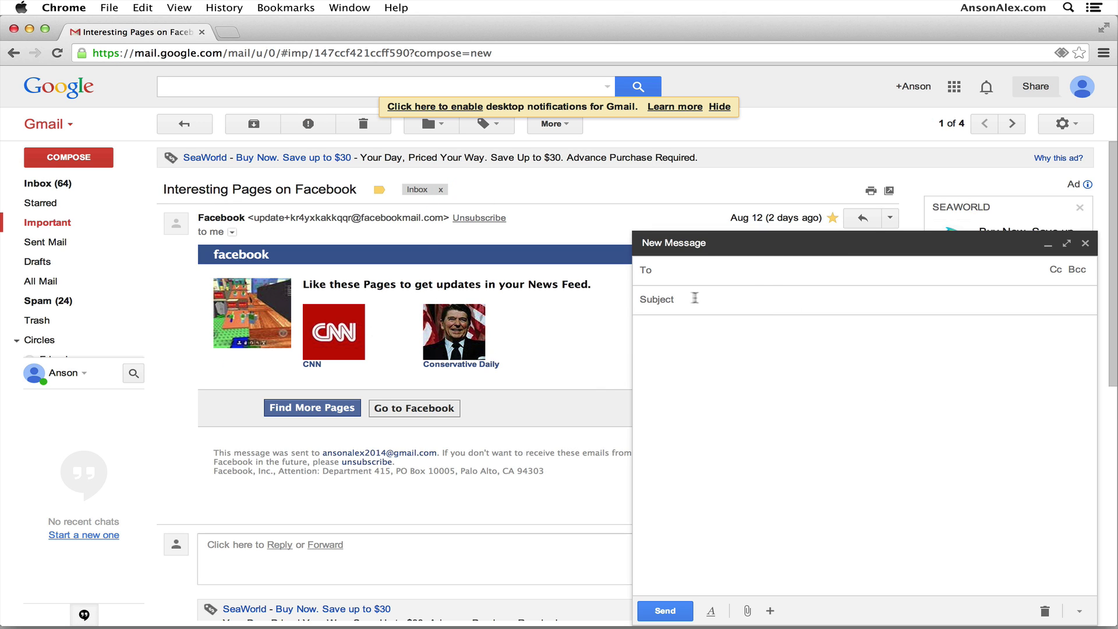
{"action": "left_click", "coordinate": [32, 185]}
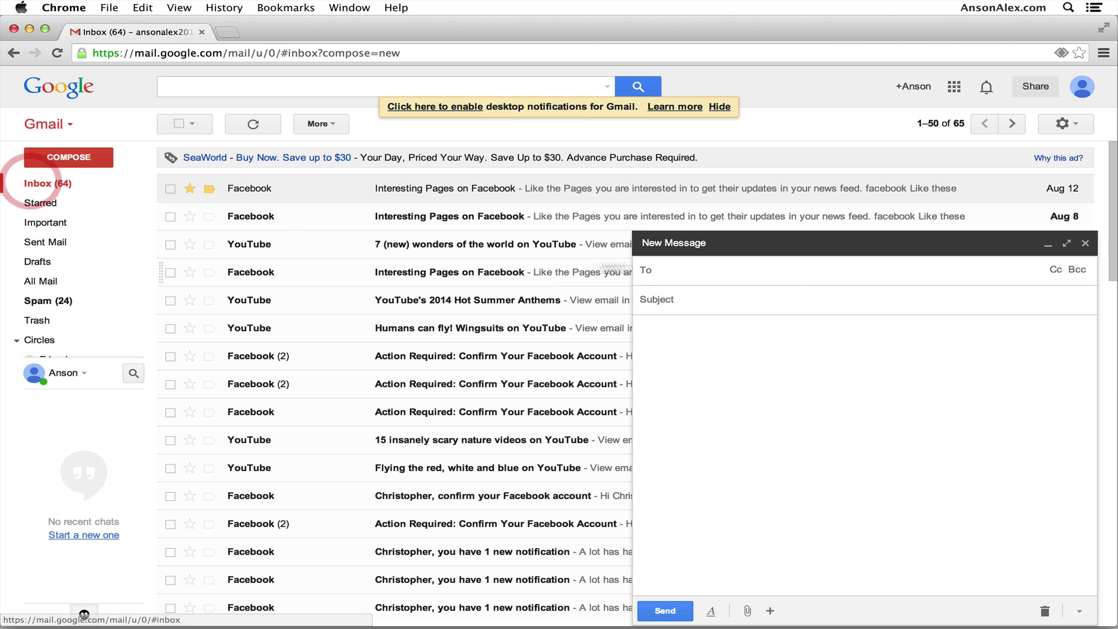
Expand the draft to full screen, dismiss the tip, and type 'web' in To.
{"action": "left_click", "coordinate": [1067, 244]}
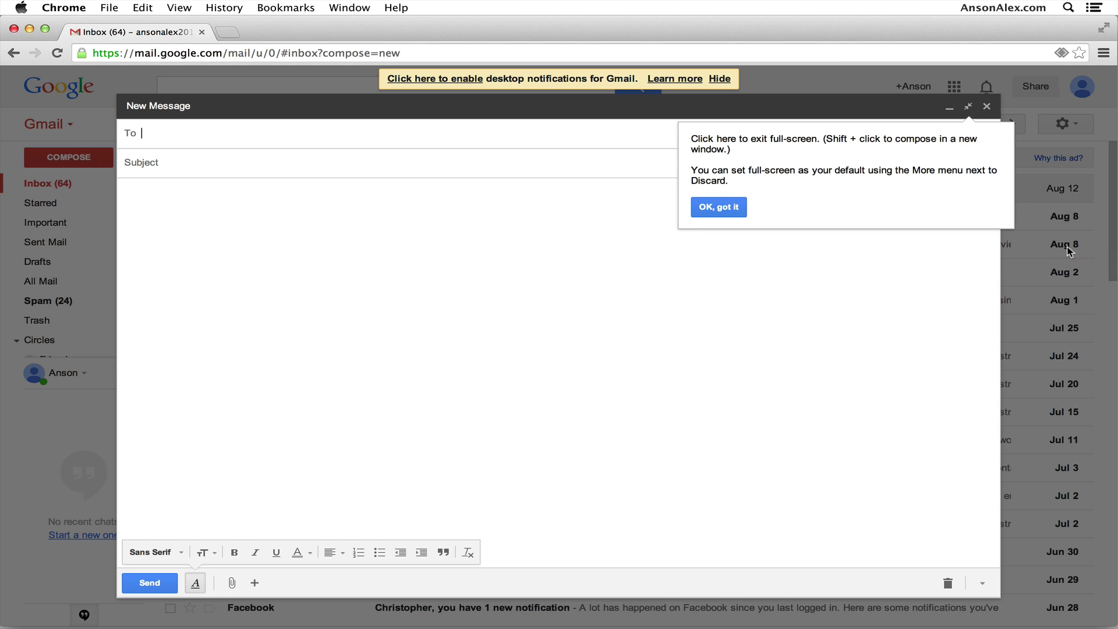
{"action": "left_click", "coordinate": [729, 211]}
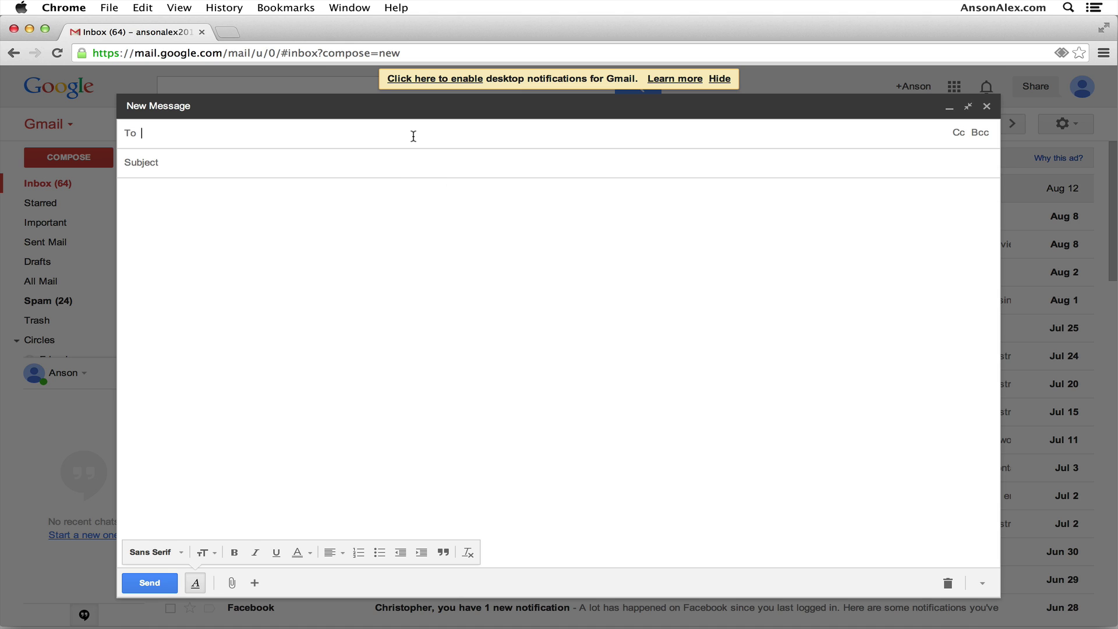
{"action": "type", "text": "web"}
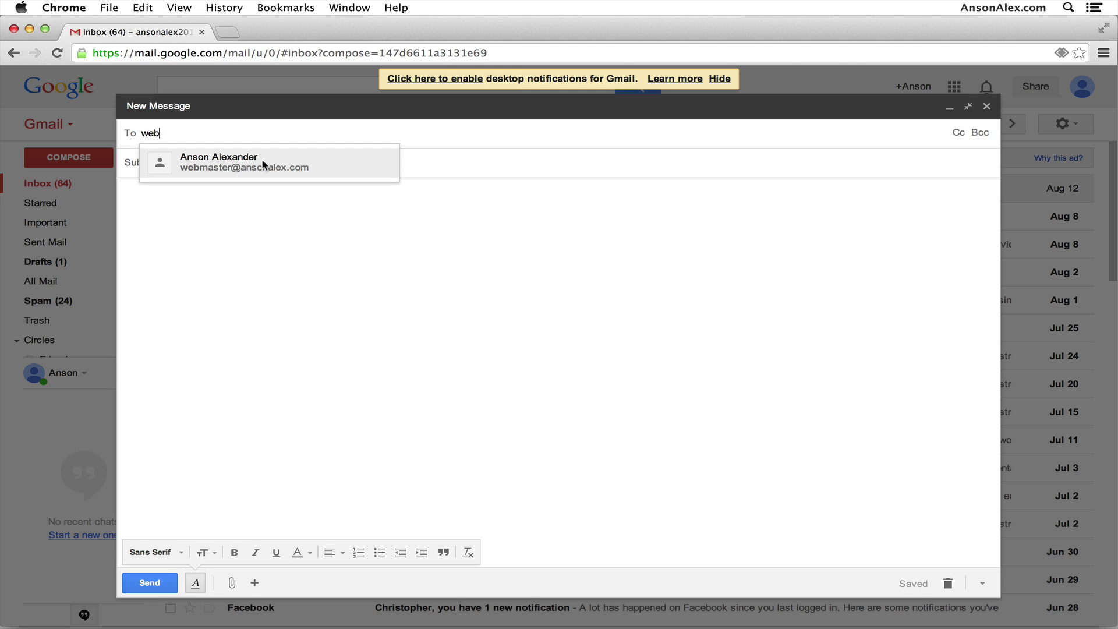
Accept the suggested contact as recipient and enter the subject 'This is a test'.
{"action": "key", "text": "Return"}
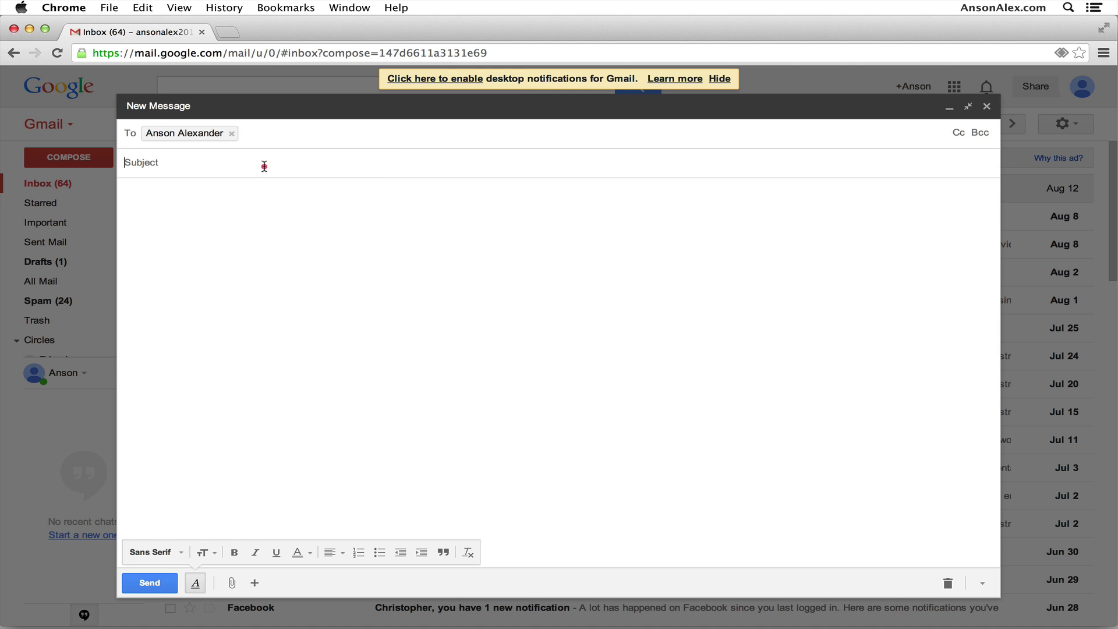
{"action": "left_click", "coordinate": [264, 167]}
{"action": "type", "text": "This is"}
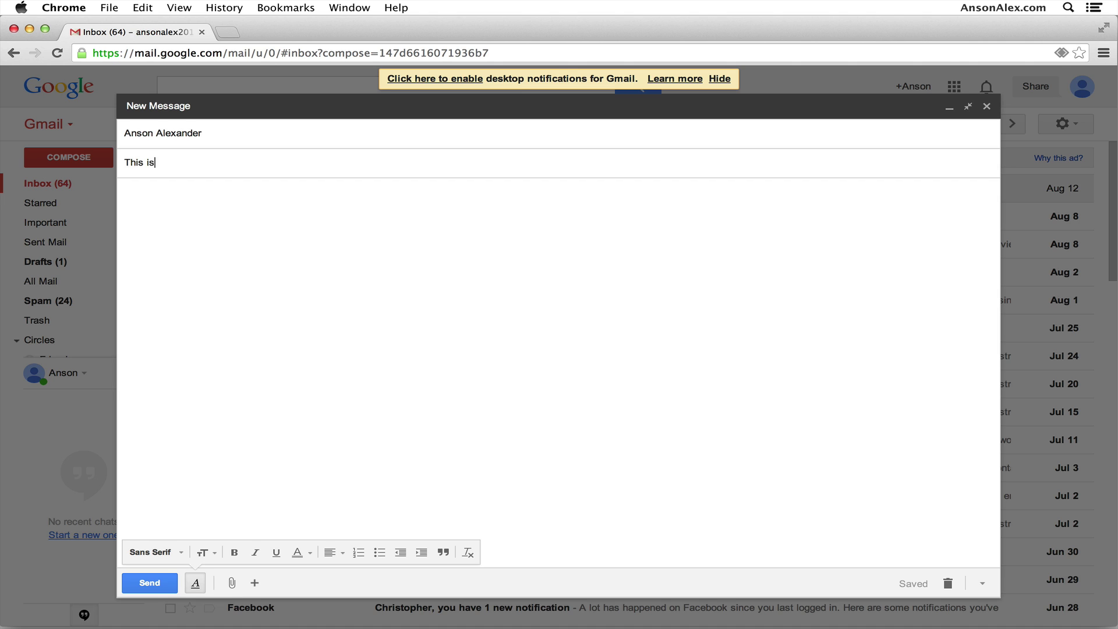
{"action": "type", "text": " a test"}
Add the second contact's e-mail address as Bcc and remove it from Cc.
{"action": "left_click", "coordinate": [592, 144]}
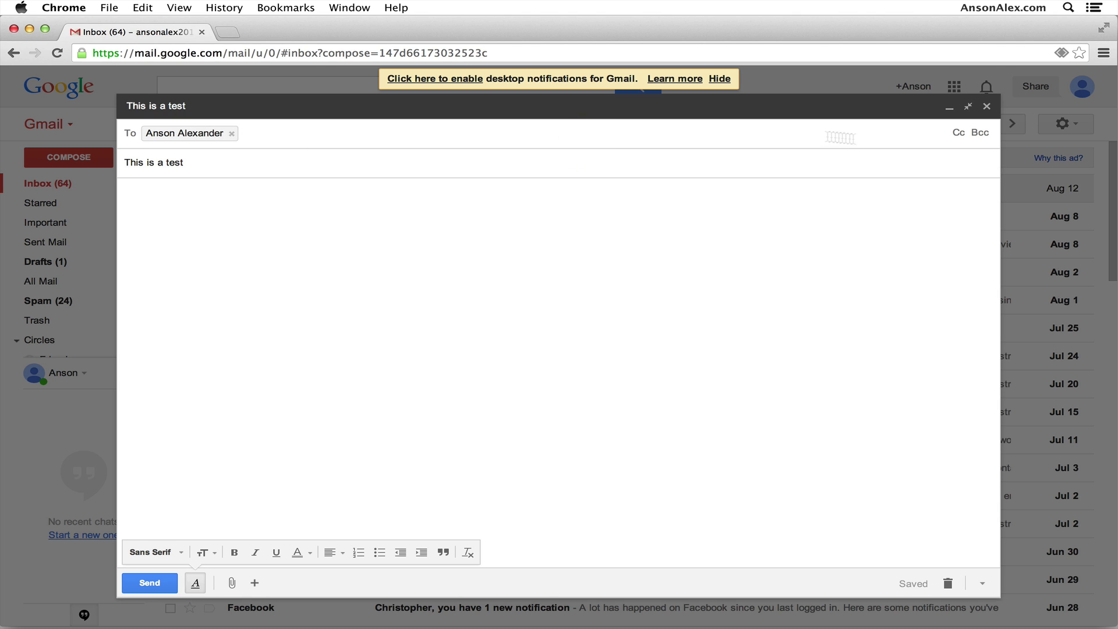
{"action": "left_click", "coordinate": [958, 133]}
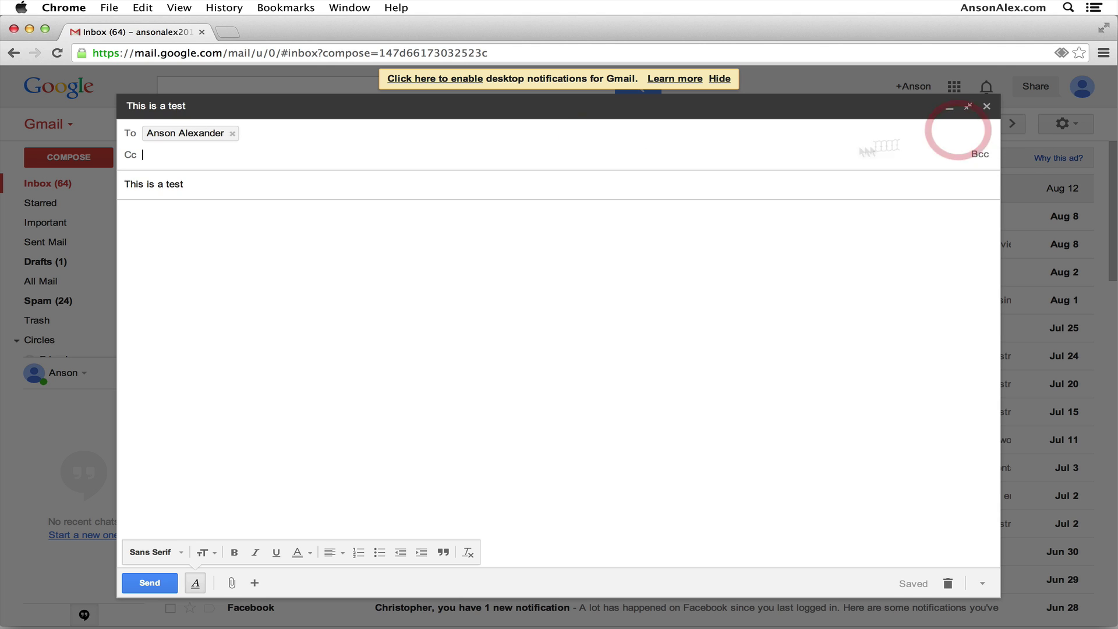
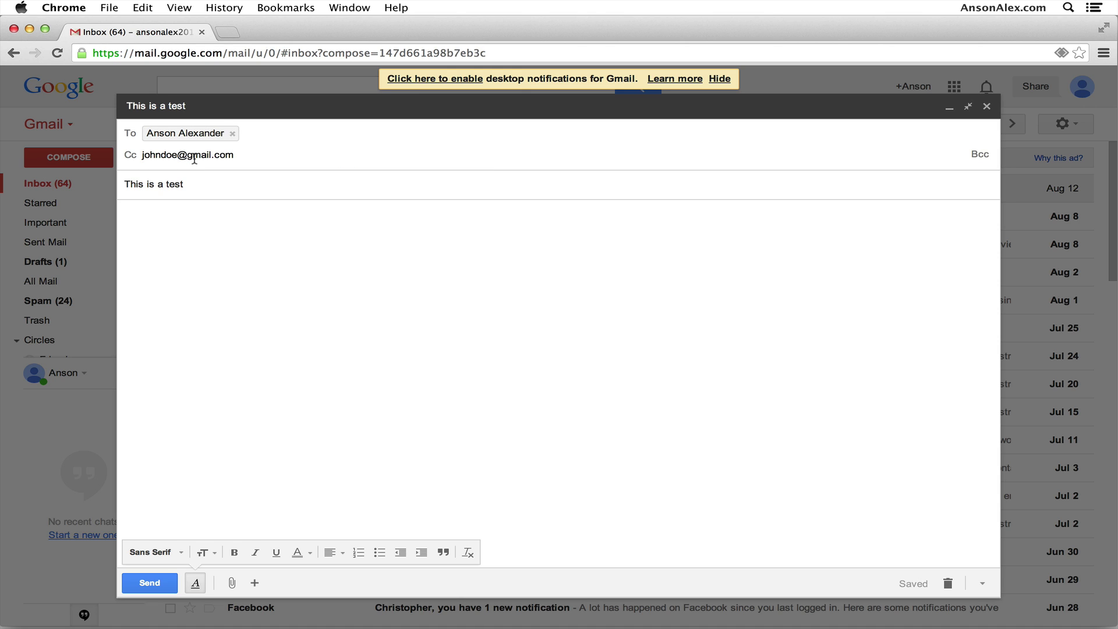
{"action": "left_click", "coordinate": [980, 154]}
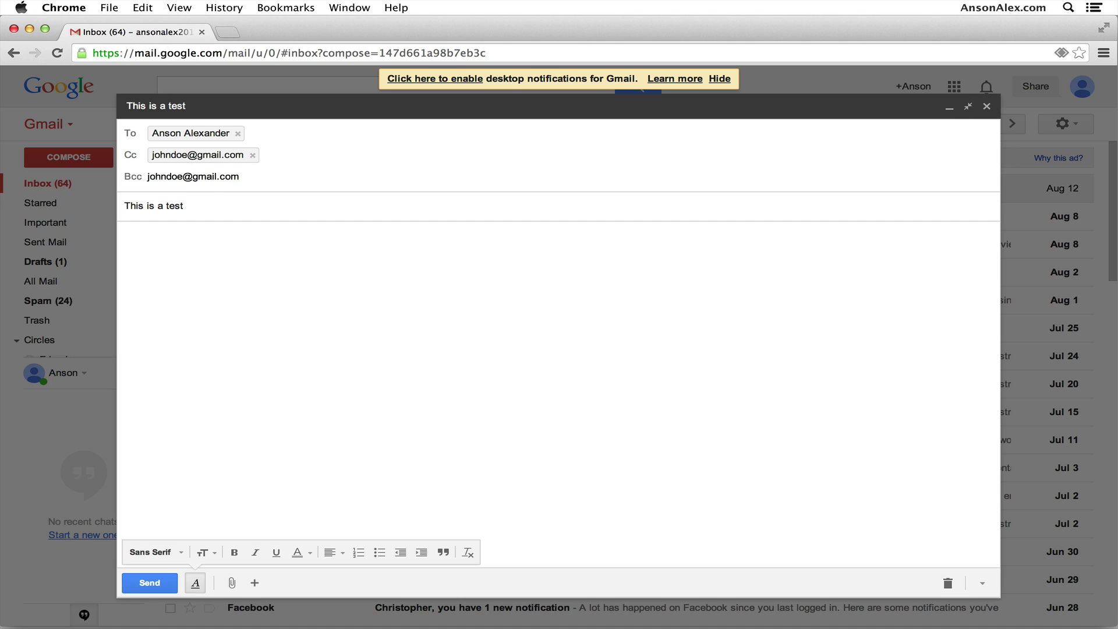
{"action": "left_click", "coordinate": [252, 155]}
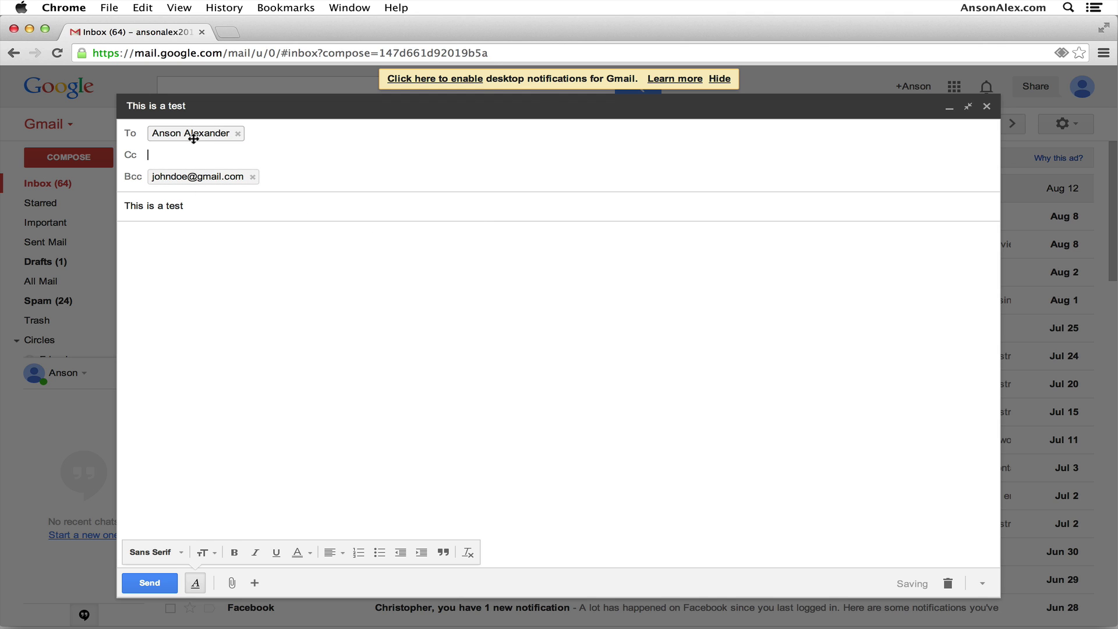
{"action": "mouse_move", "coordinate": [193, 176]}
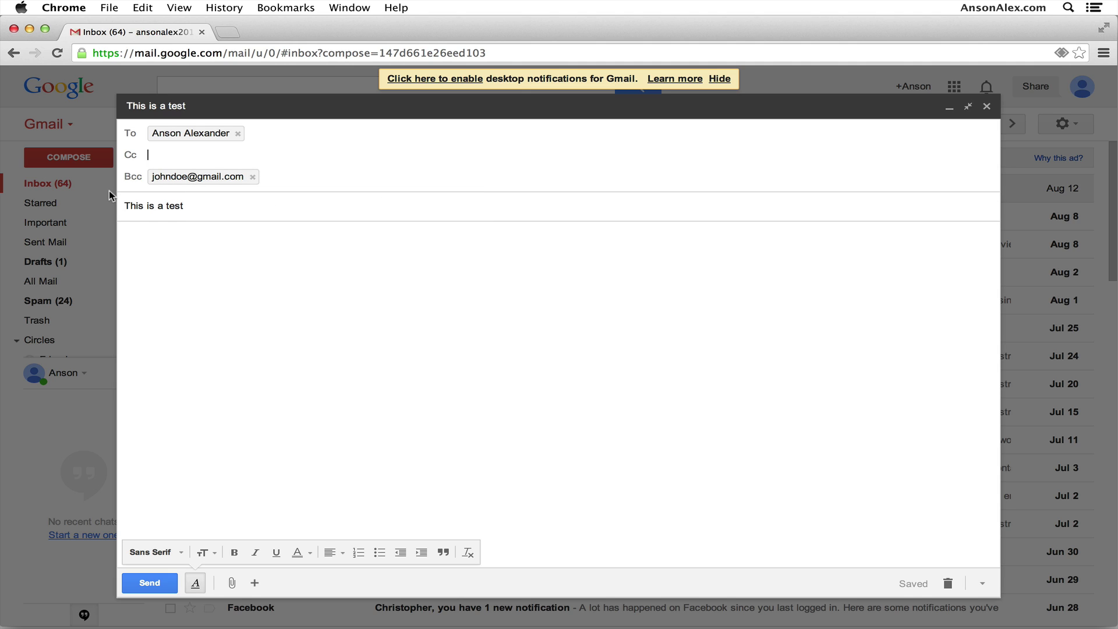
{"action": "left_click", "coordinate": [297, 382]}
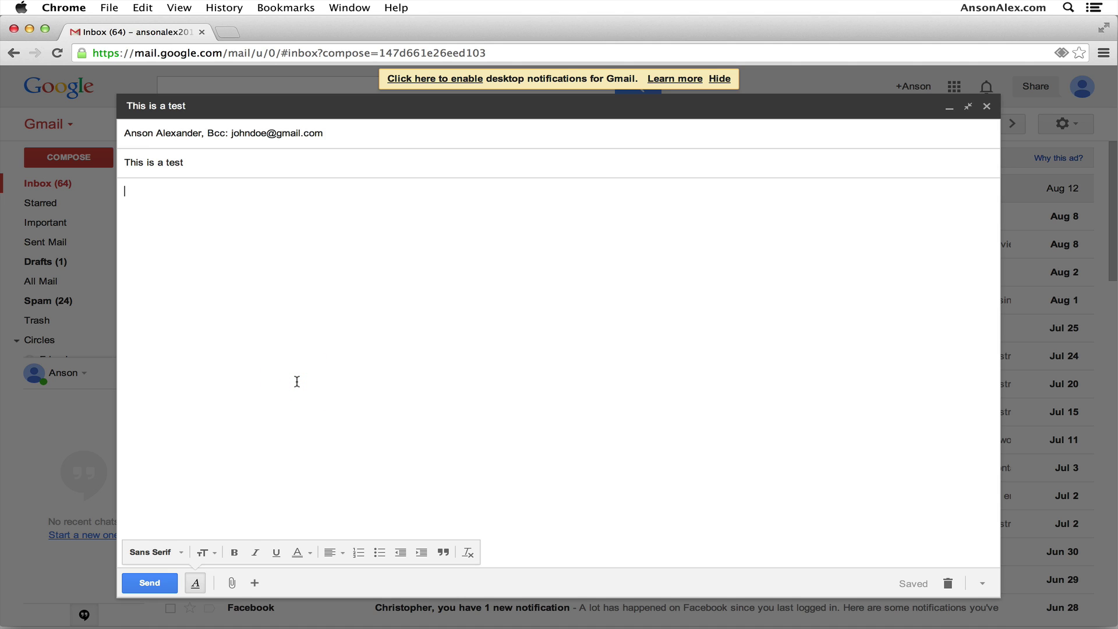
Type 'Type a test message in here.' in the body and format it bold Georgia.
{"action": "type", "text": "Type a test message in "}
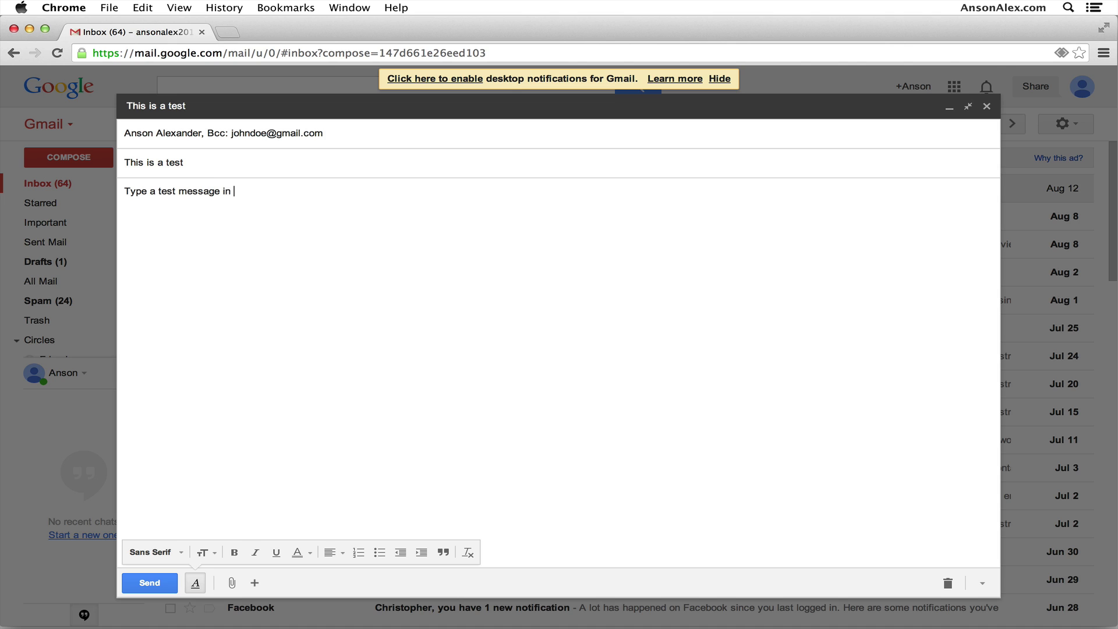
{"action": "type", "text": "here."}
{"action": "left_click", "coordinate": [196, 583]}
{"action": "left_click", "coordinate": [195, 582]}
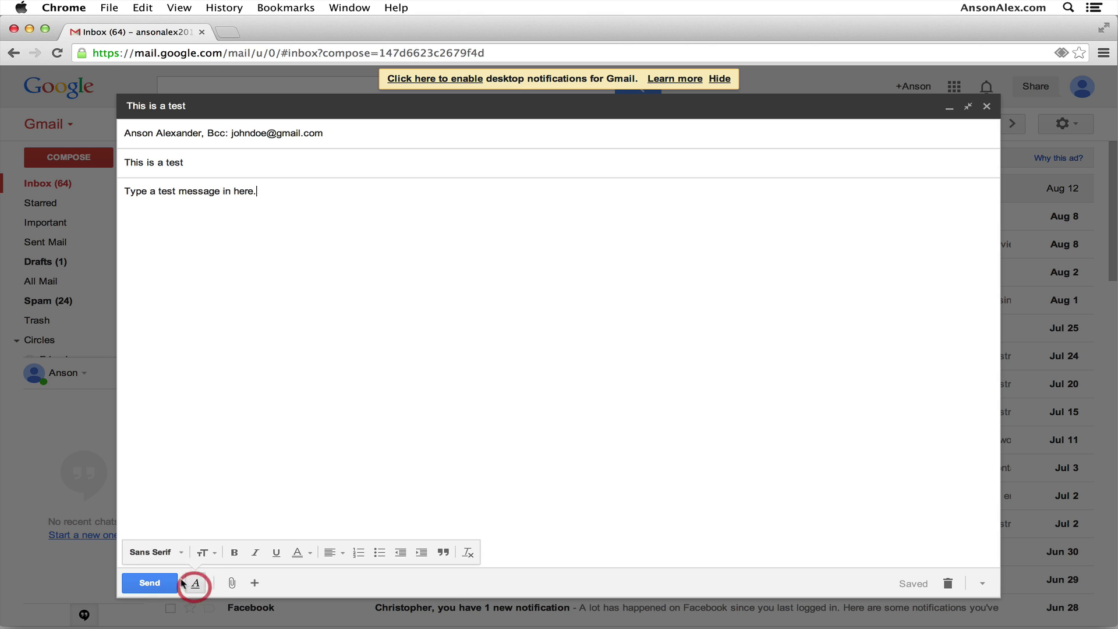
{"action": "left_click_drag", "start_coordinate": [271, 204], "coordinate": [149, 181]}
{"action": "left_click", "coordinate": [234, 552]}
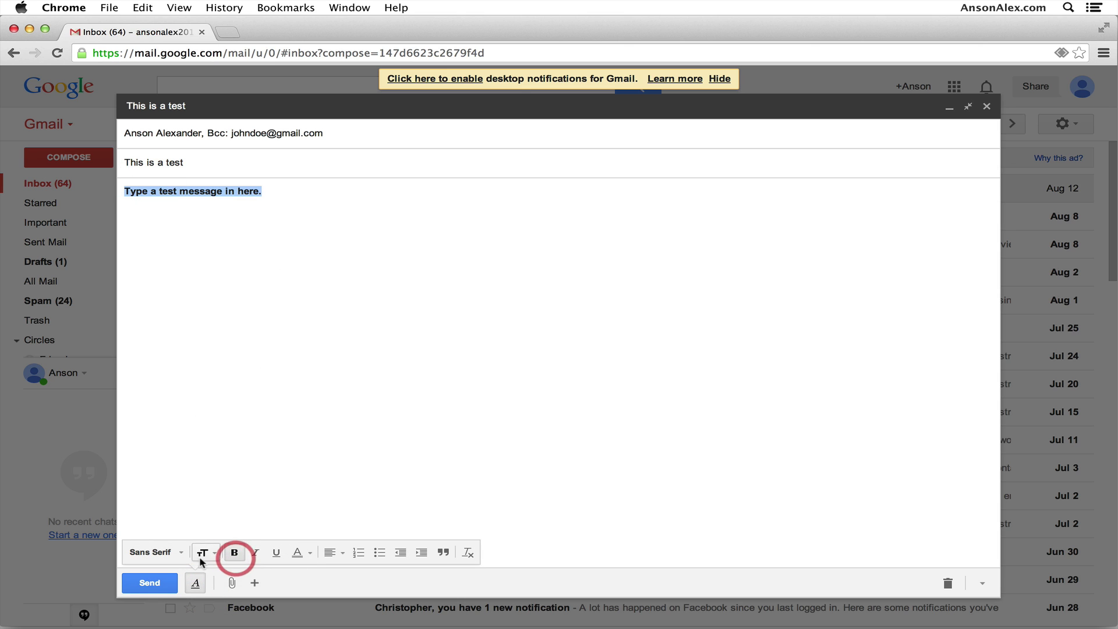
{"action": "left_click", "coordinate": [175, 552]}
{"action": "left_click", "coordinate": [182, 470]}
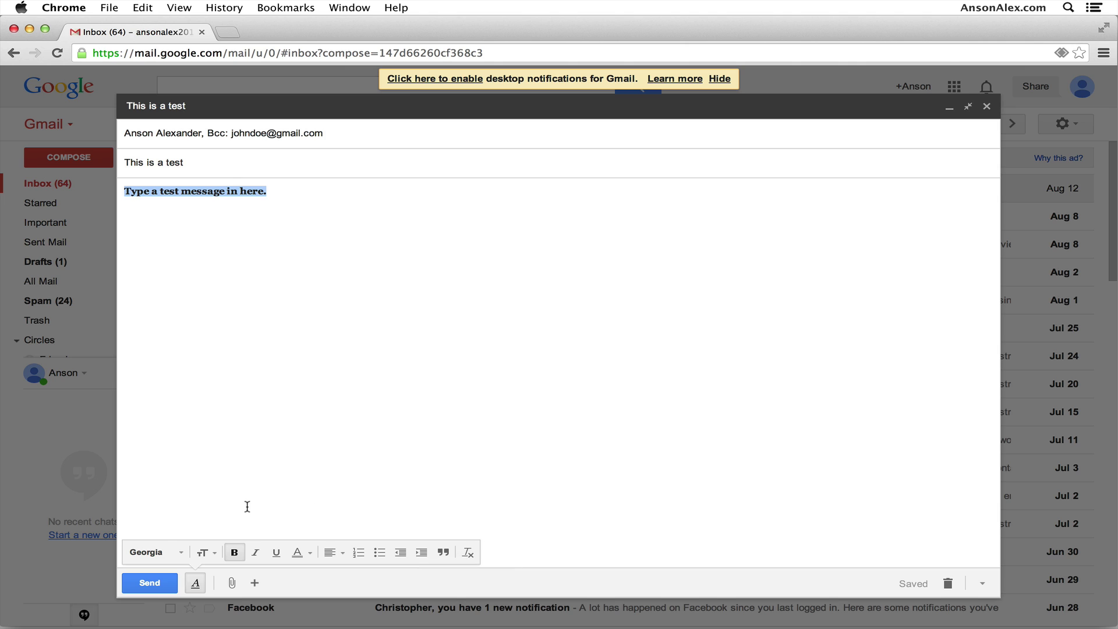
{"action": "left_click", "coordinate": [309, 407]}
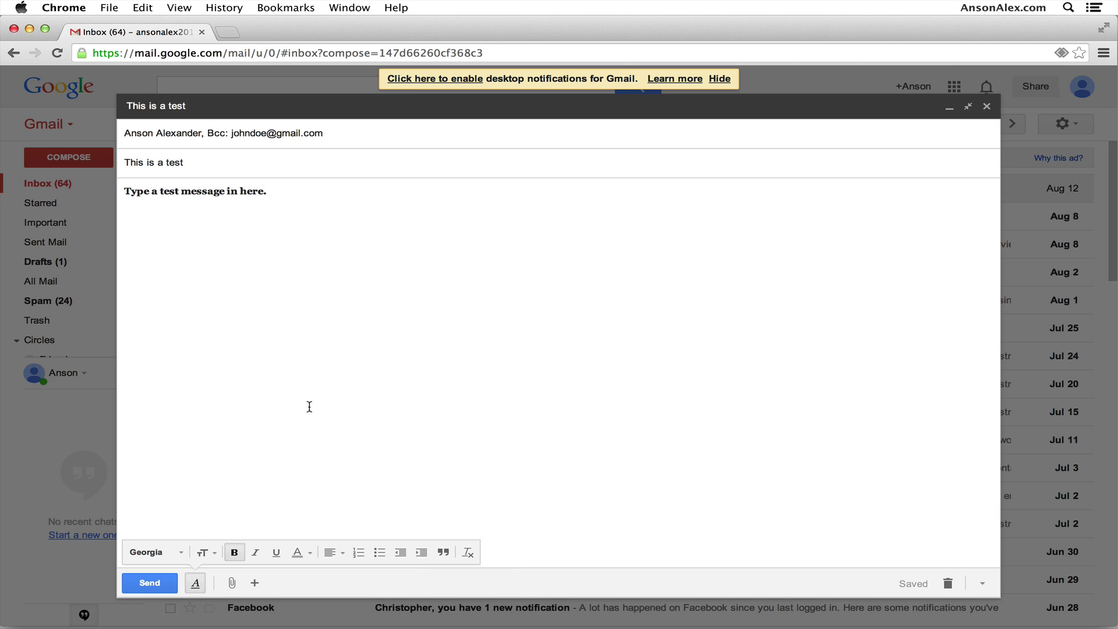
Attach 'Screen Shot 2014-04-02 at 12.32.47 PM.png' from Documents to the draft.
{"action": "left_click", "coordinate": [233, 583]}
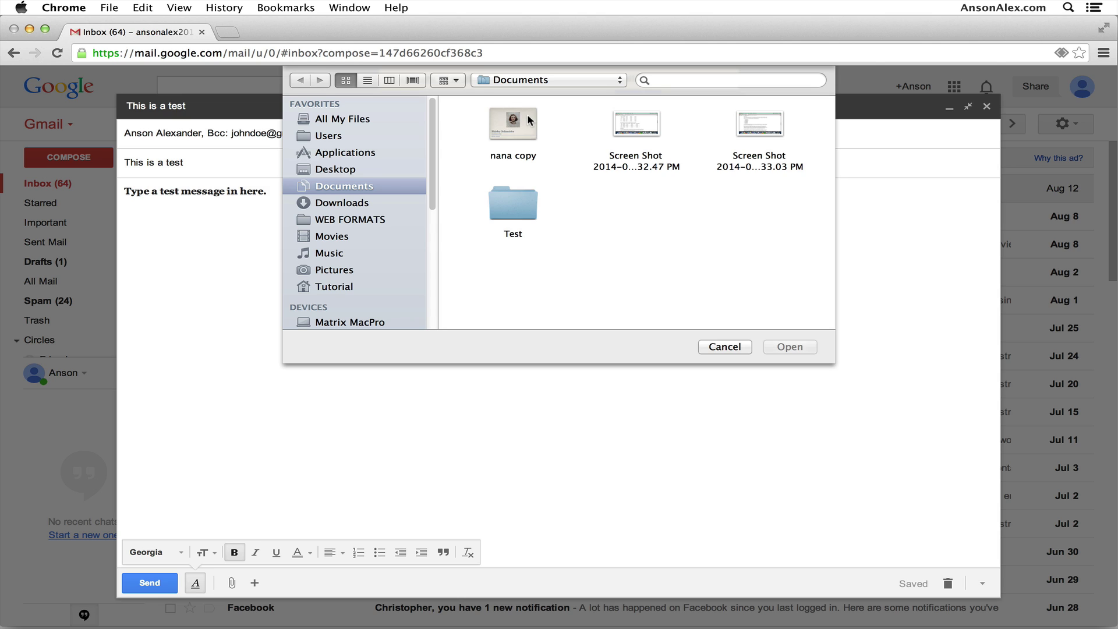
{"action": "left_click", "coordinate": [642, 124]}
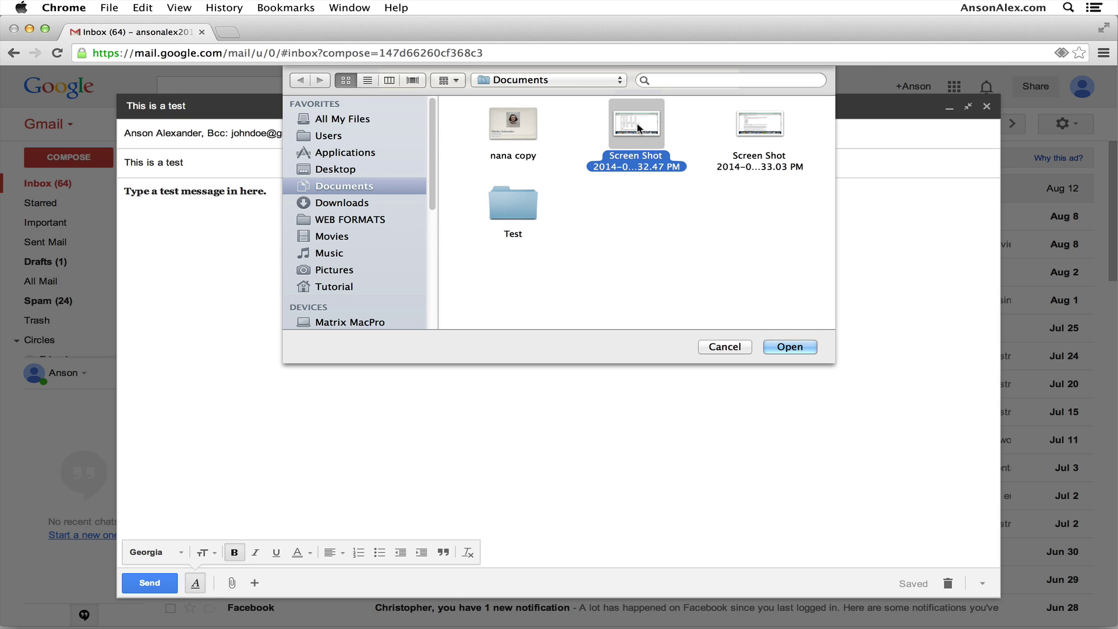
{"action": "left_click", "coordinate": [780, 347]}
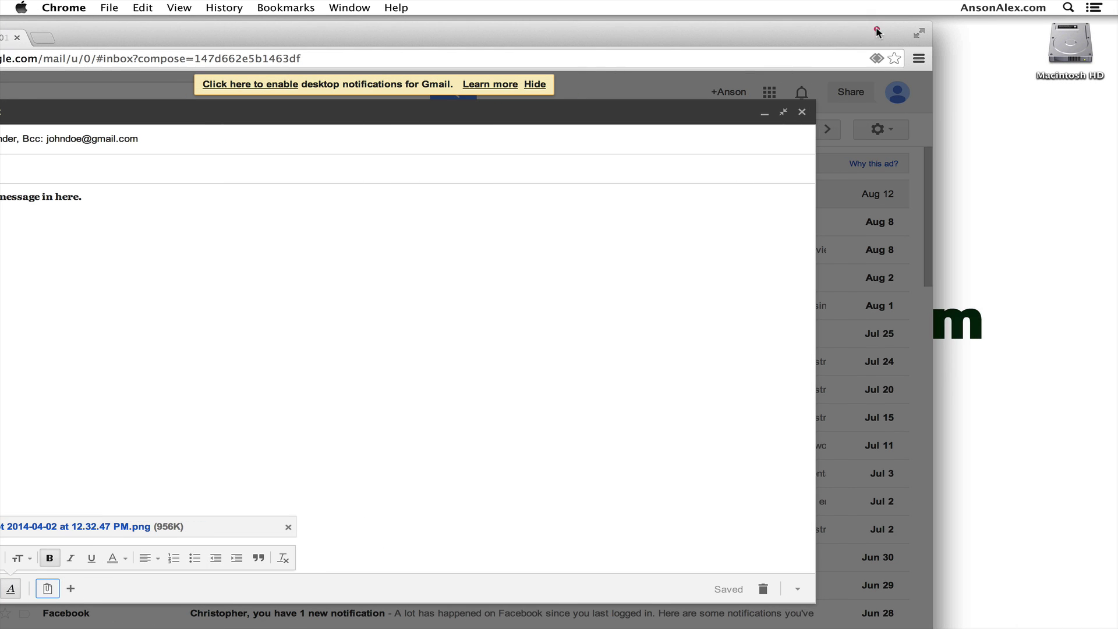
{"action": "left_click", "coordinate": [877, 28]}
{"action": "mouse_move", "coordinate": [205, 582]}
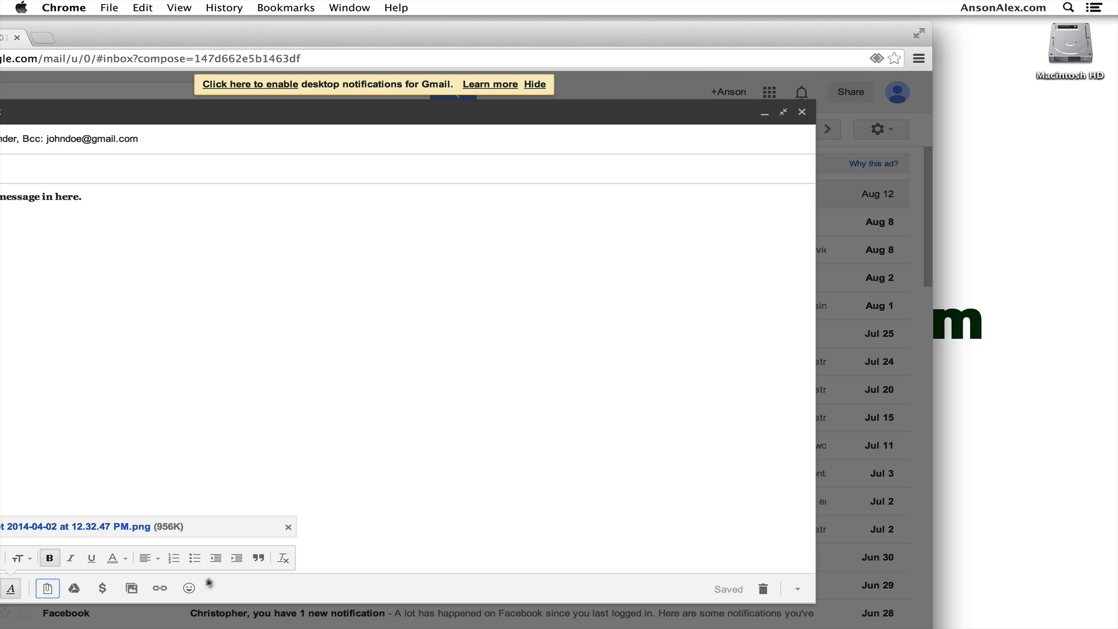
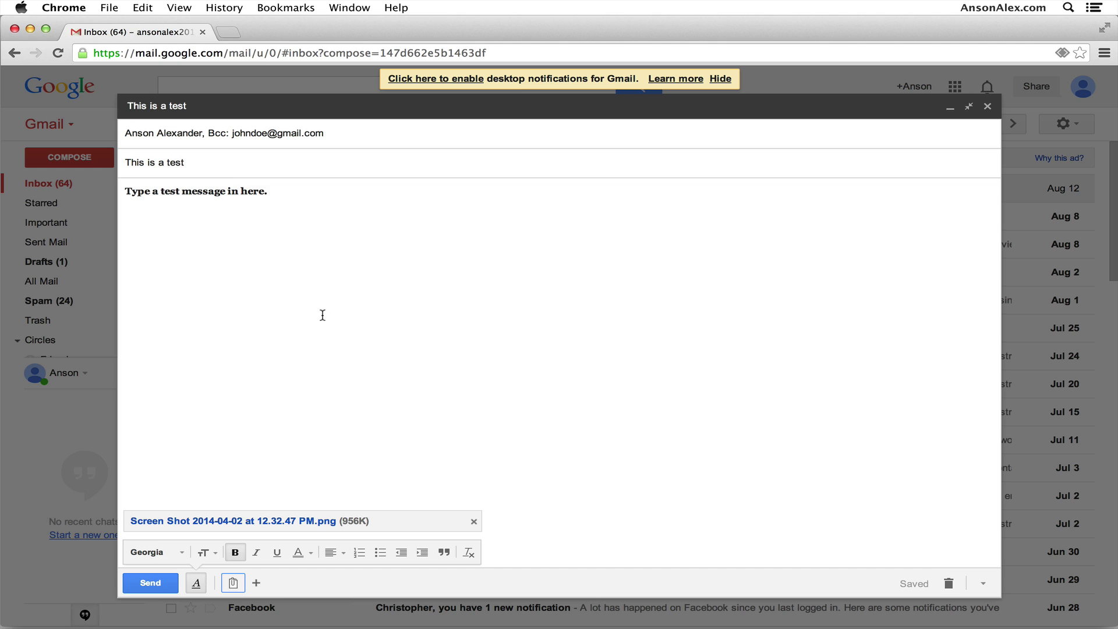
Select all of the draft's body text, then deselect it.
{"action": "mouse_move", "coordinate": [257, 583]}
{"action": "key", "text": "super+a"}
{"action": "left_click", "coordinate": [409, 420]}
{"action": "left_click", "coordinate": [476, 341]}
Open and dismiss the draft's More options menu, then close the 'This is a test' draft.
{"action": "left_click", "coordinate": [982, 587]}
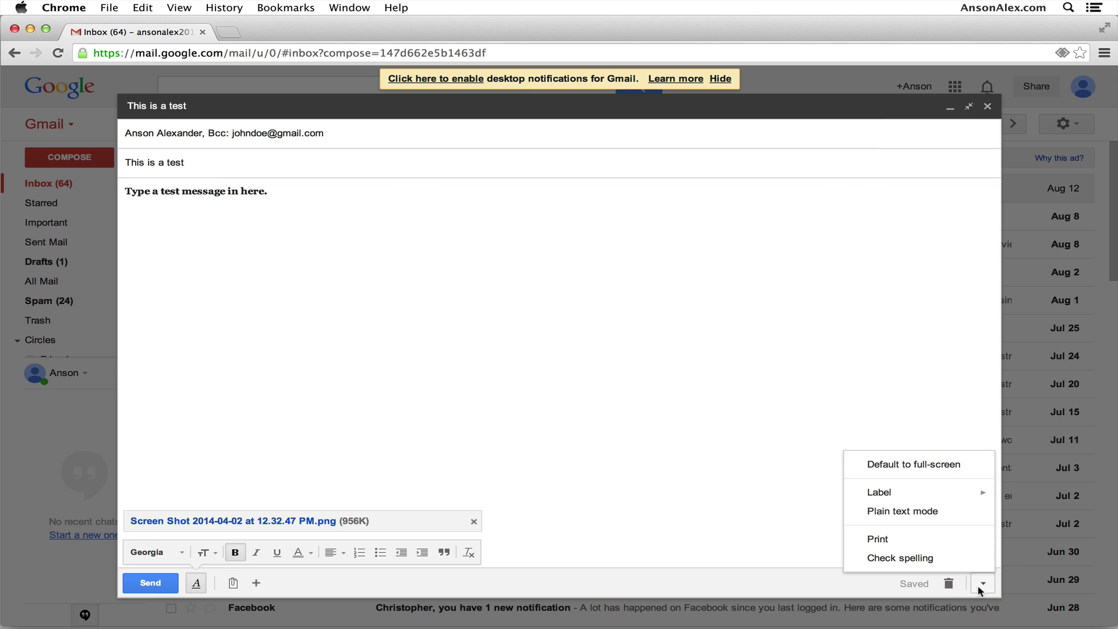
{"action": "left_click", "coordinate": [979, 587]}
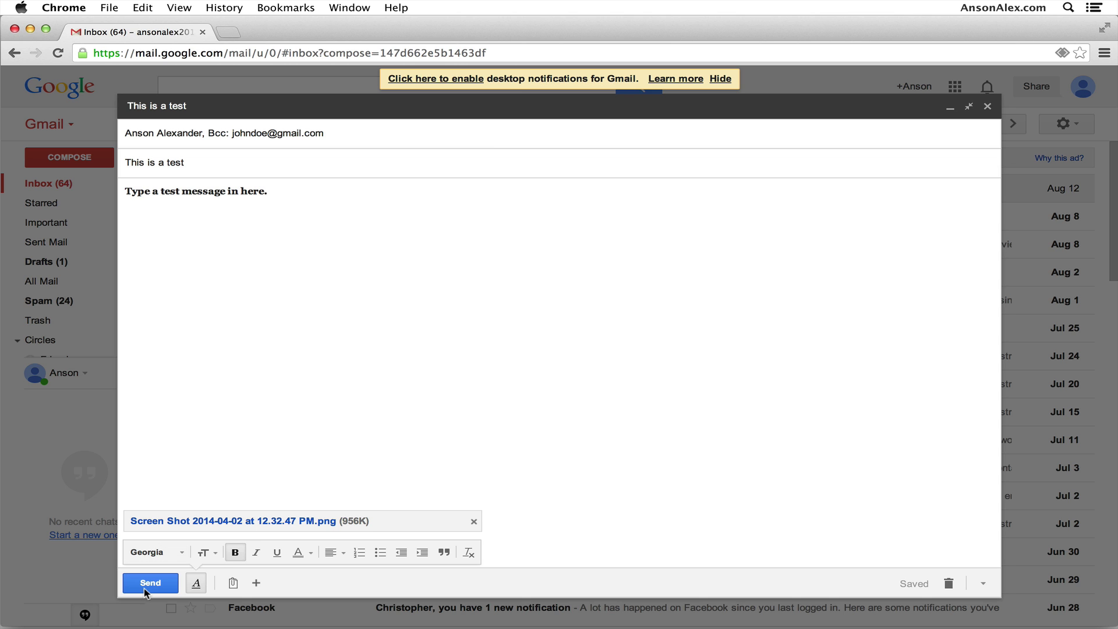
{"action": "left_click", "coordinate": [984, 109]}
{"action": "left_click", "coordinate": [803, 125]}
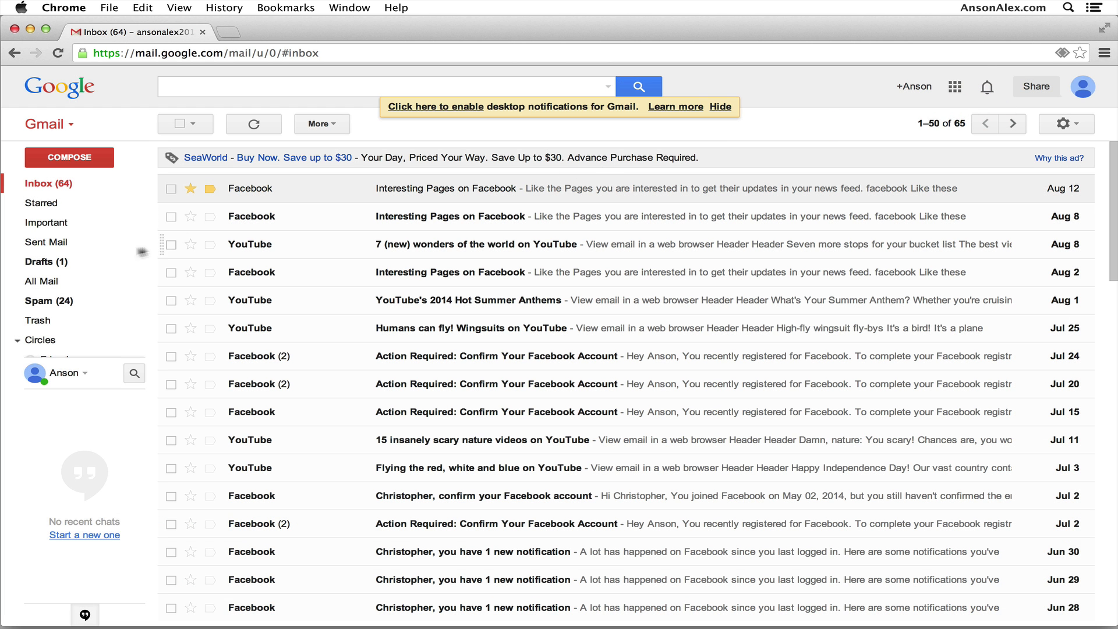
Reopen the 'This is a test' draft from Drafts, close it, and bring up the settings menu.
{"action": "left_click", "coordinate": [81, 261]}
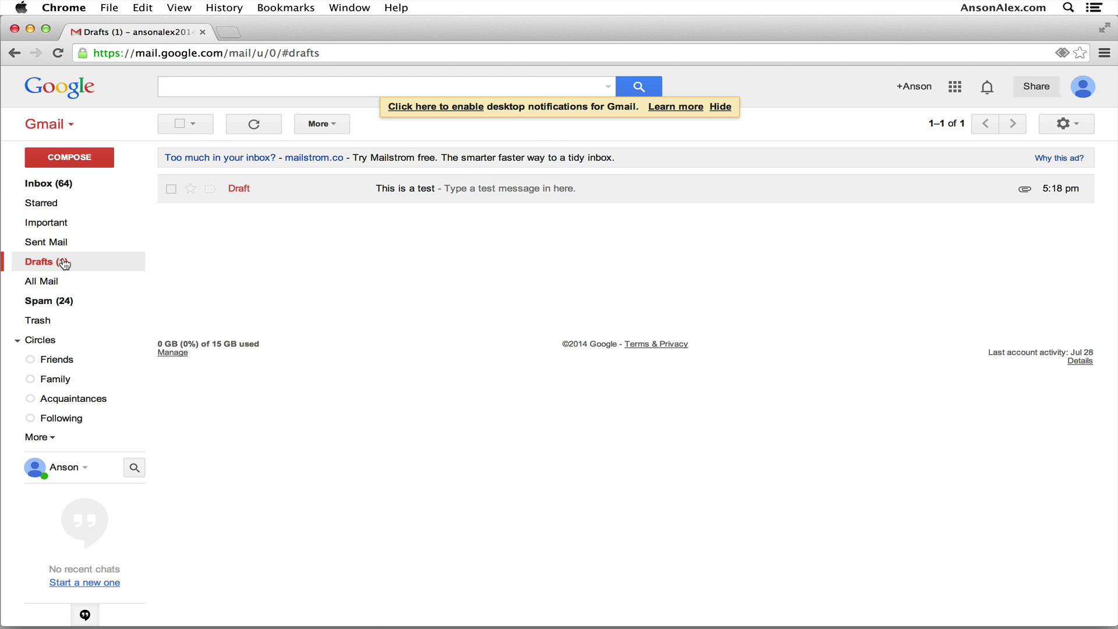
{"action": "left_click", "coordinate": [567, 196]}
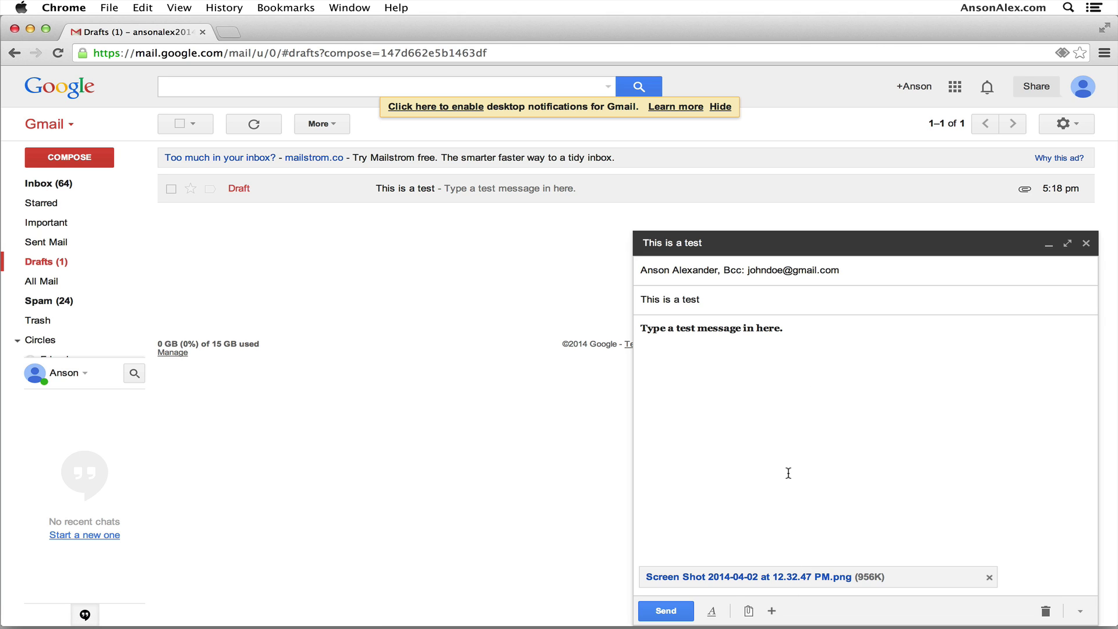
{"action": "left_click", "coordinate": [1084, 244]}
{"action": "left_click", "coordinate": [853, 250]}
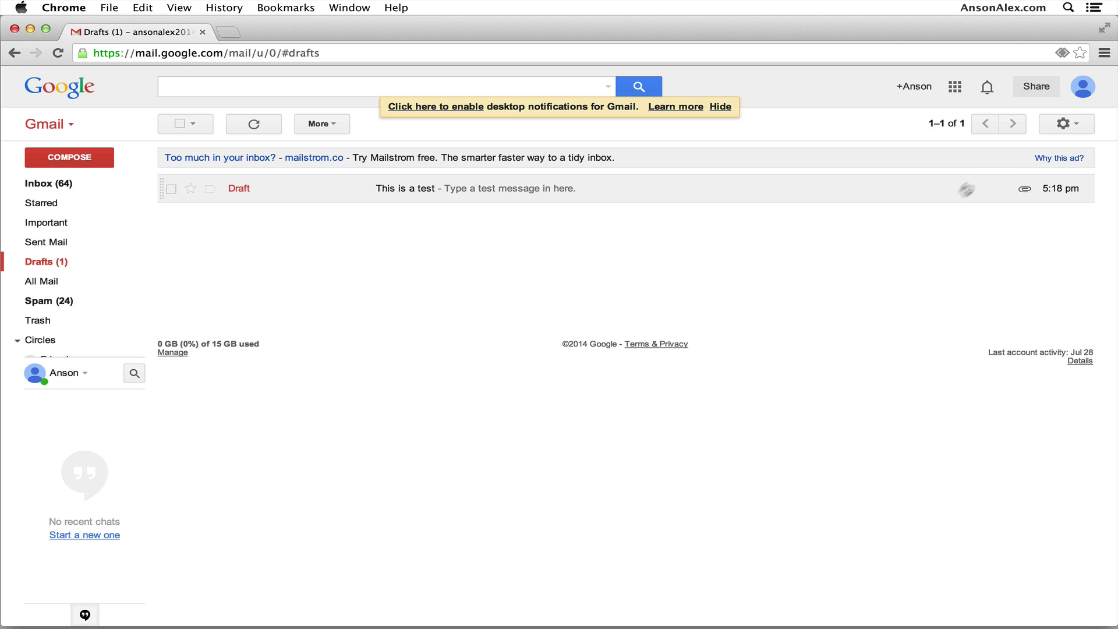
{"action": "left_click", "coordinate": [1076, 130]}
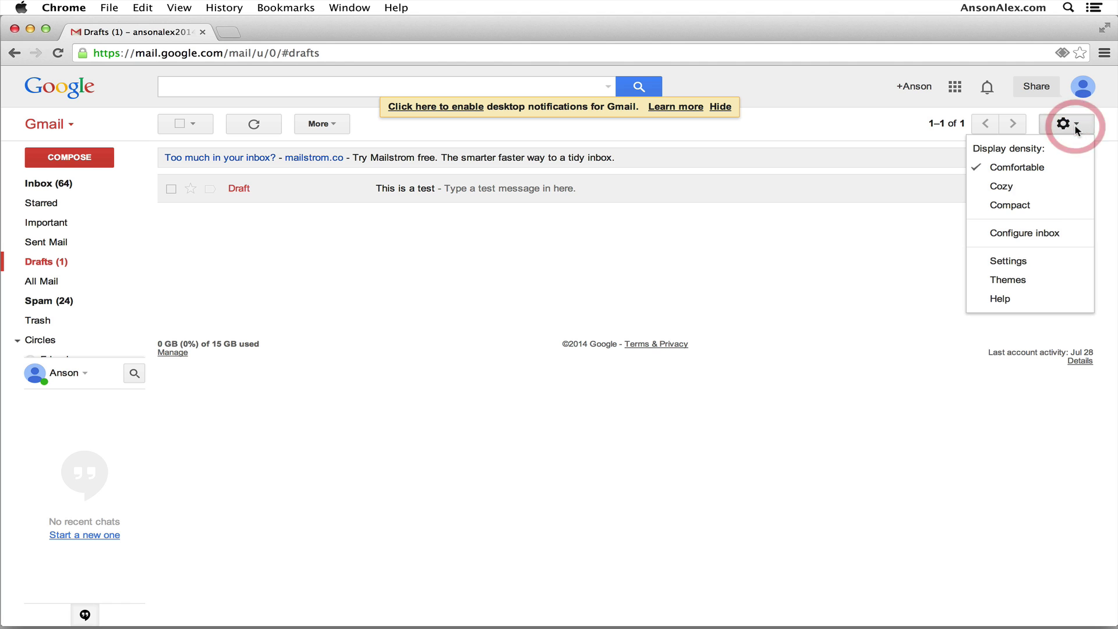
In General settings, enter a signature with the sender's name and website, and save changes.
{"action": "left_click", "coordinate": [1049, 263]}
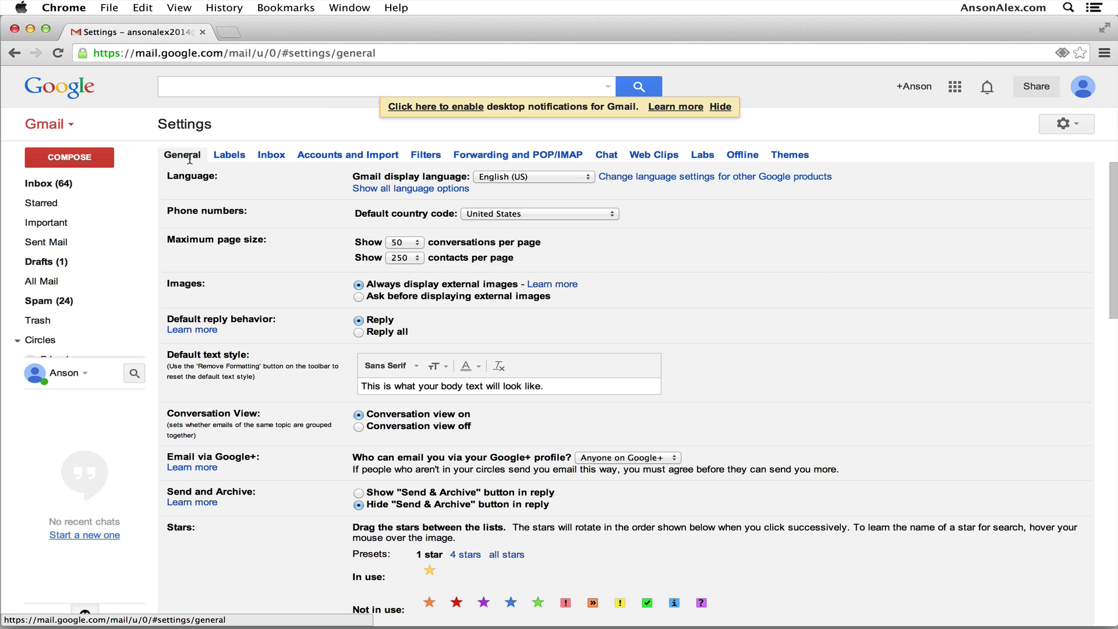
{"action": "scroll", "coordinate": [247, 227], "scroll_direction": "down", "scroll_amount": 10}
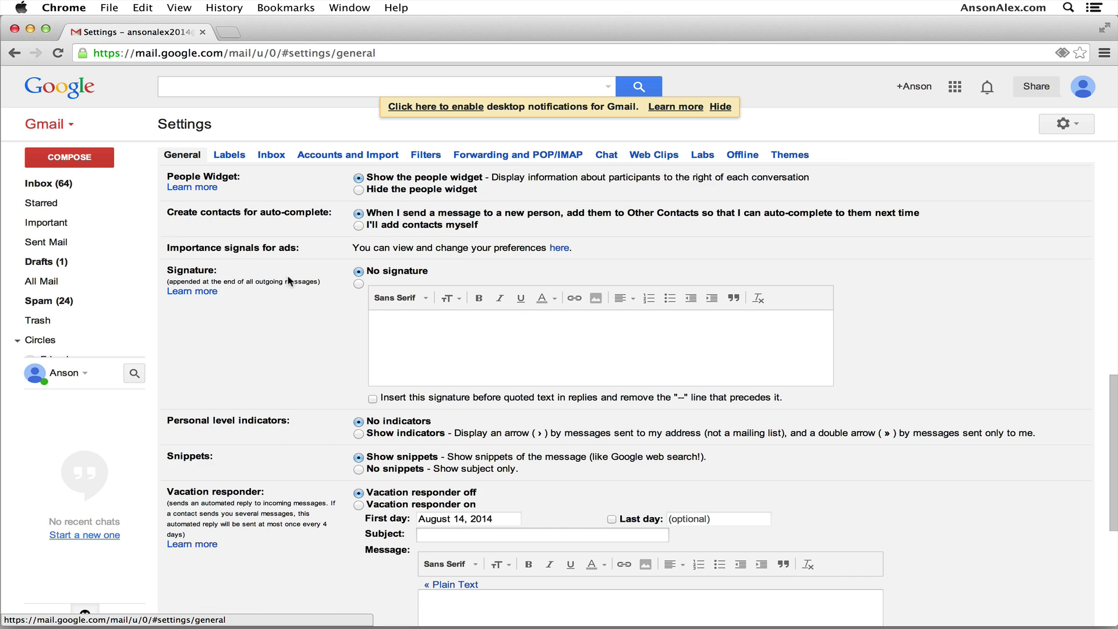
{"action": "left_click_drag", "start_coordinate": [172, 268], "coordinate": [231, 269]}
{"action": "left_click", "coordinate": [230, 269]}
{"action": "left_click", "coordinate": [452, 332]}
{"action": "type", "text": "Anson Alexa"}
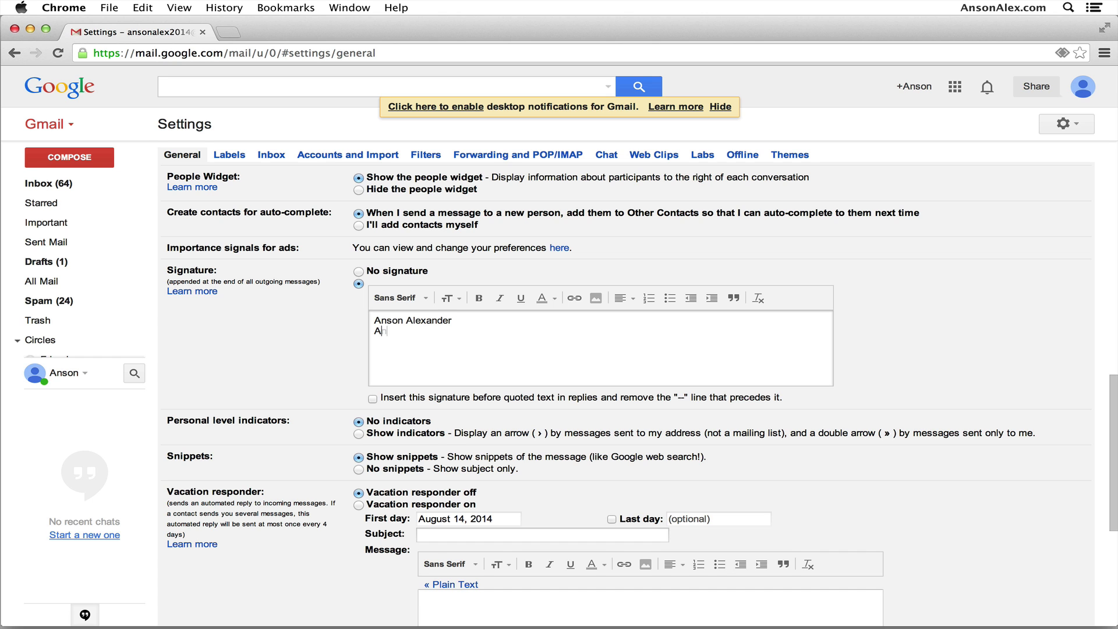
{"action": "type", "text": "nder AnsonA"}
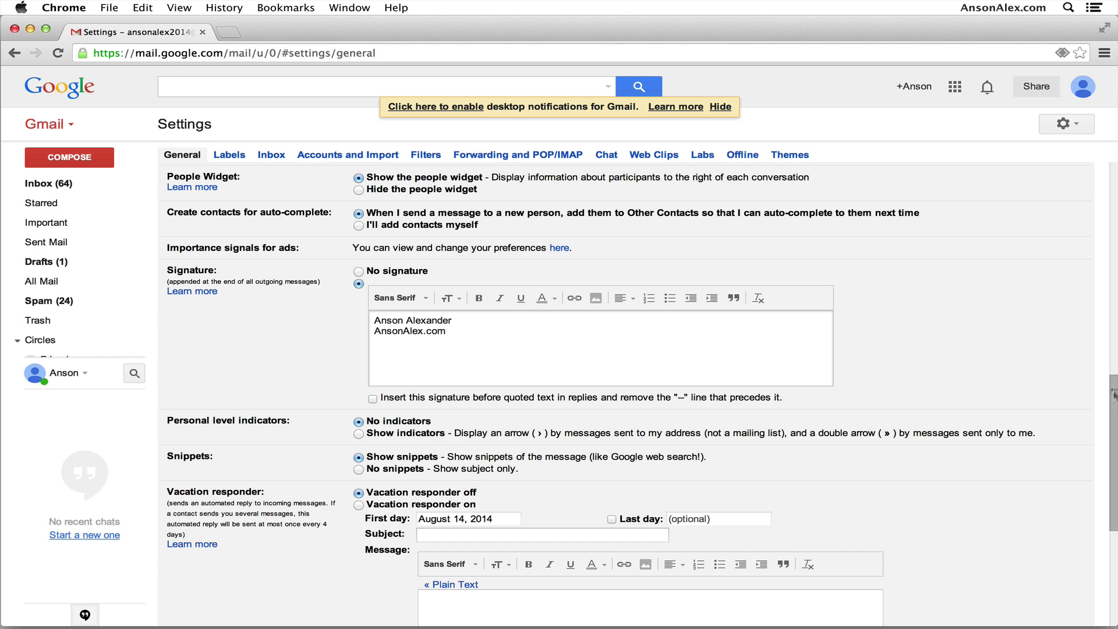
{"action": "scroll", "coordinate": [615, 459], "scroll_direction": "down", "scroll_amount": 5}
{"action": "left_click", "coordinate": [615, 458]}
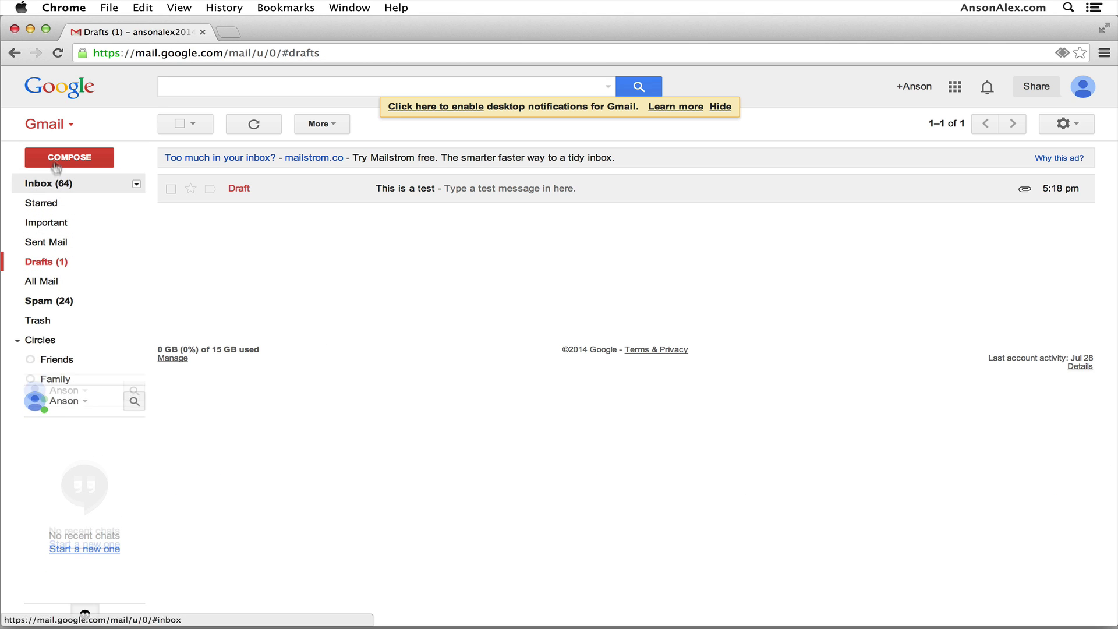
Start a new message to confirm the signature appears, then close it.
{"action": "left_click", "coordinate": [57, 166]}
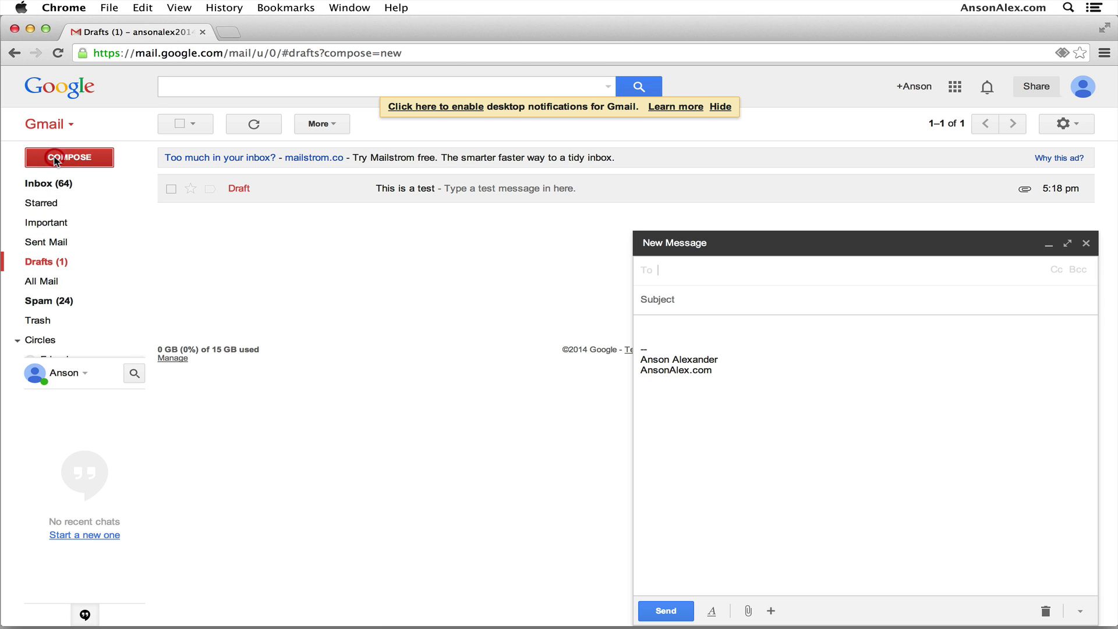
{"action": "mouse_move", "coordinate": [710, 368]}
{"action": "left_mouse_down"}
{"action": "mouse_move", "coordinate": [641, 370]}
{"action": "mouse_move", "coordinate": [637, 349]}
{"action": "left_mouse_up"}
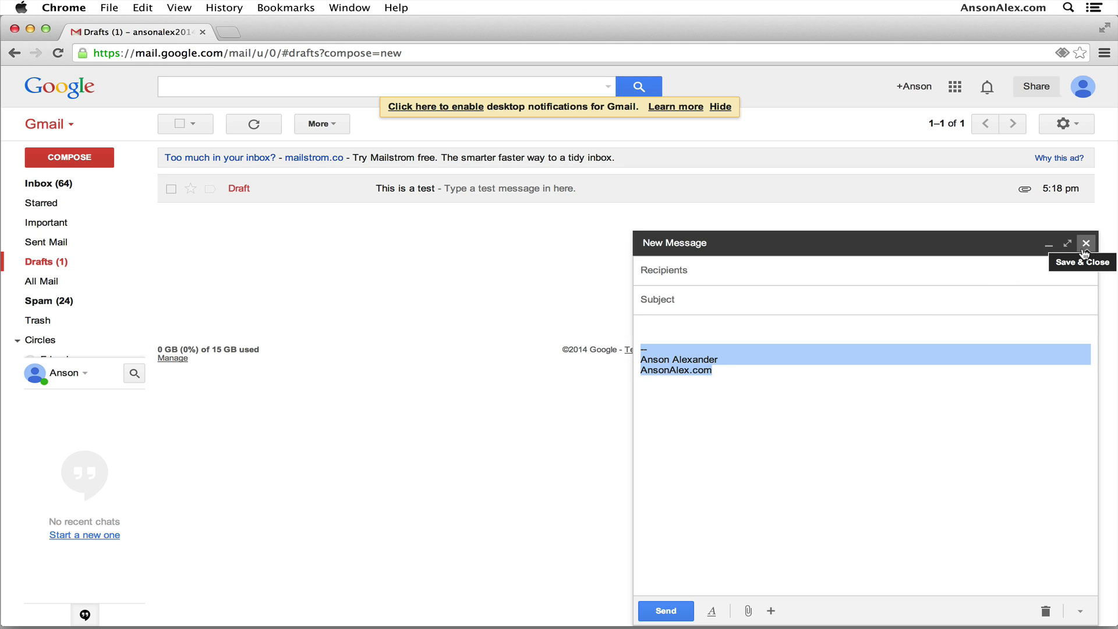
{"action": "left_click", "coordinate": [1085, 250]}
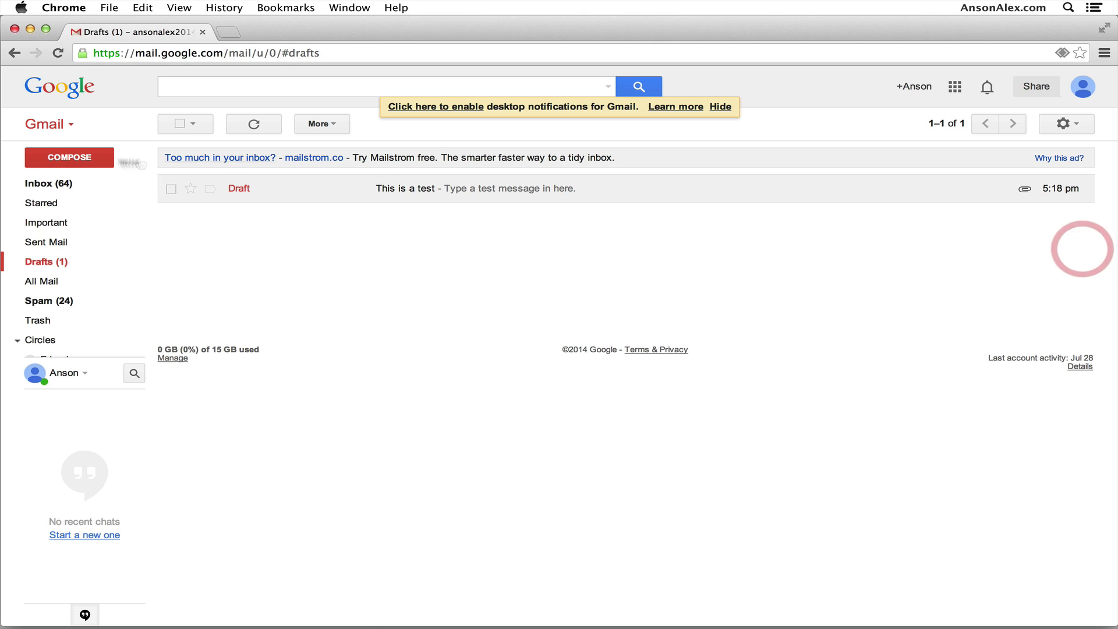
Glance at the Aug 8 Facebook email, then open the Aug 12 one and start a reply.
{"action": "left_click", "coordinate": [61, 184]}
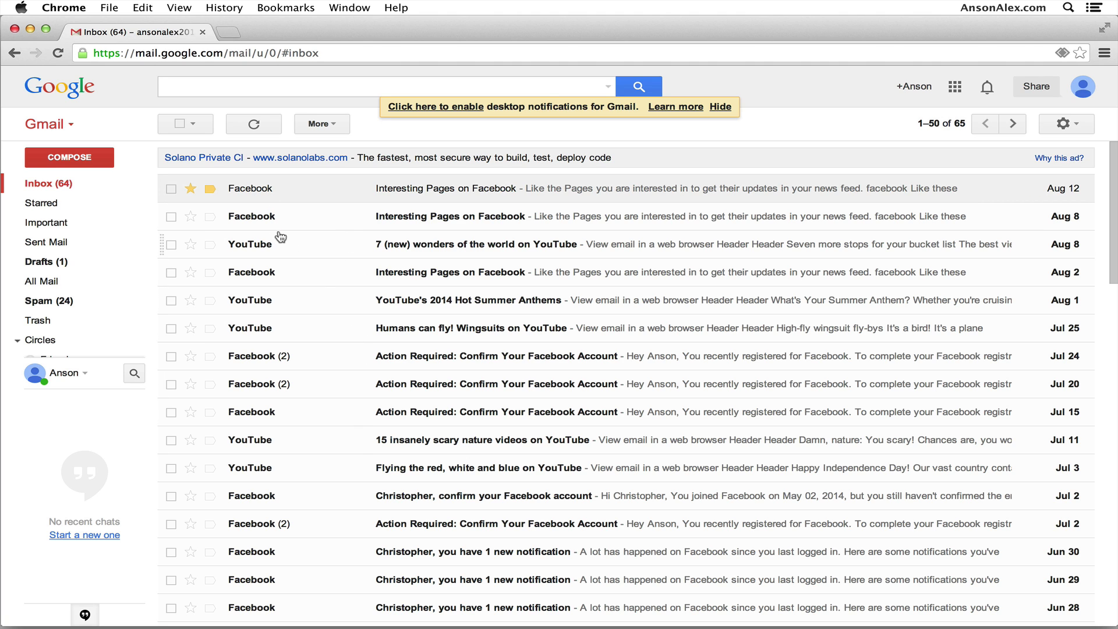
{"action": "left_click", "coordinate": [295, 224]}
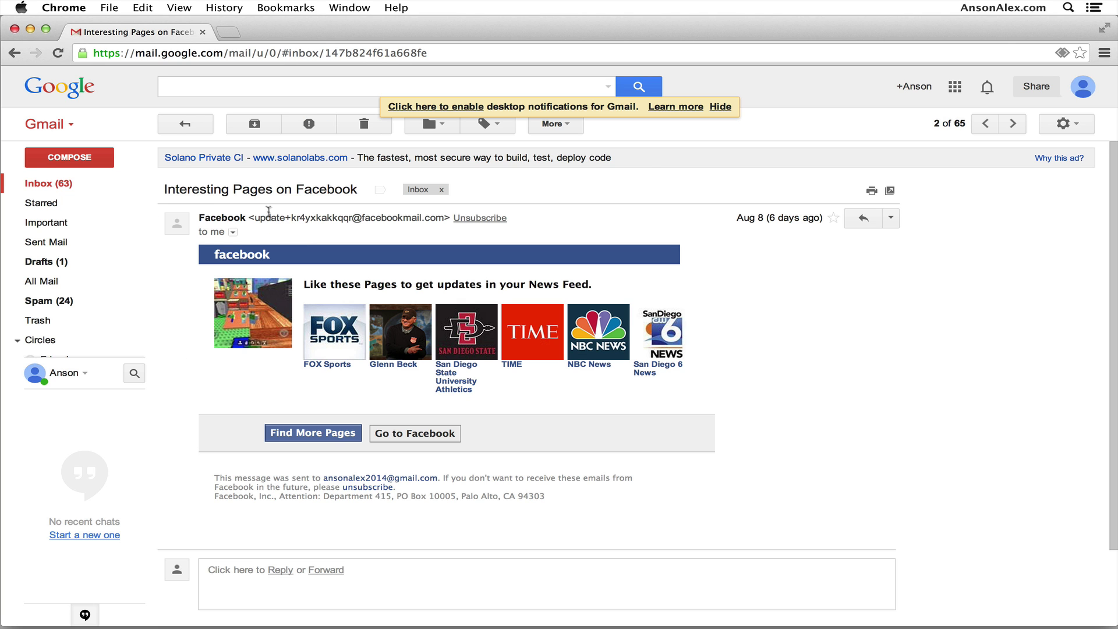
{"action": "left_click", "coordinate": [200, 122]}
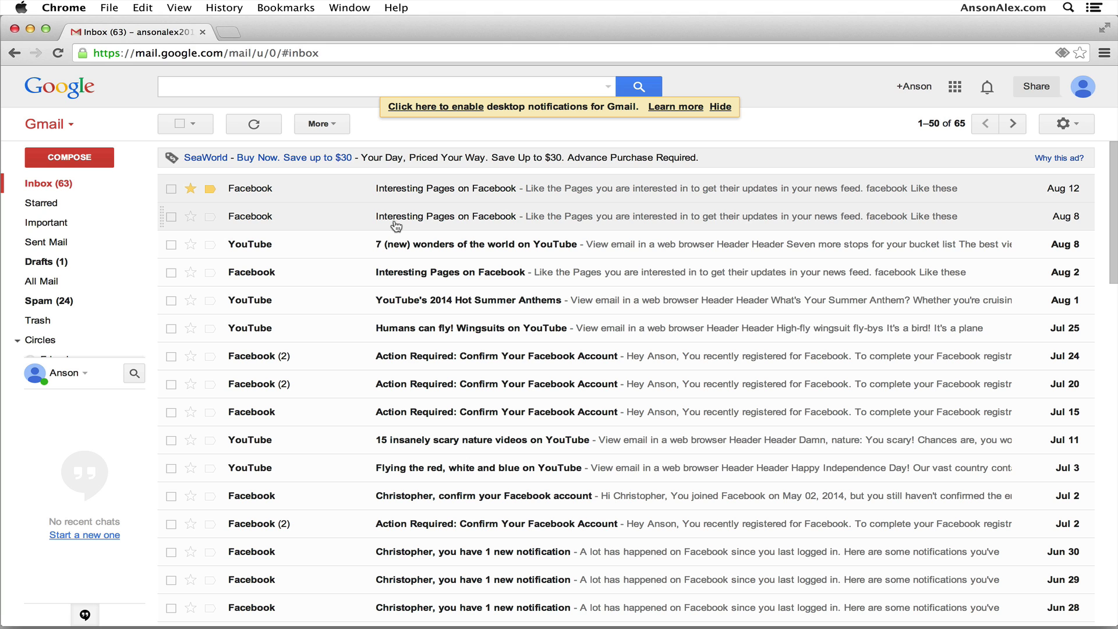
{"action": "left_click", "coordinate": [362, 195]}
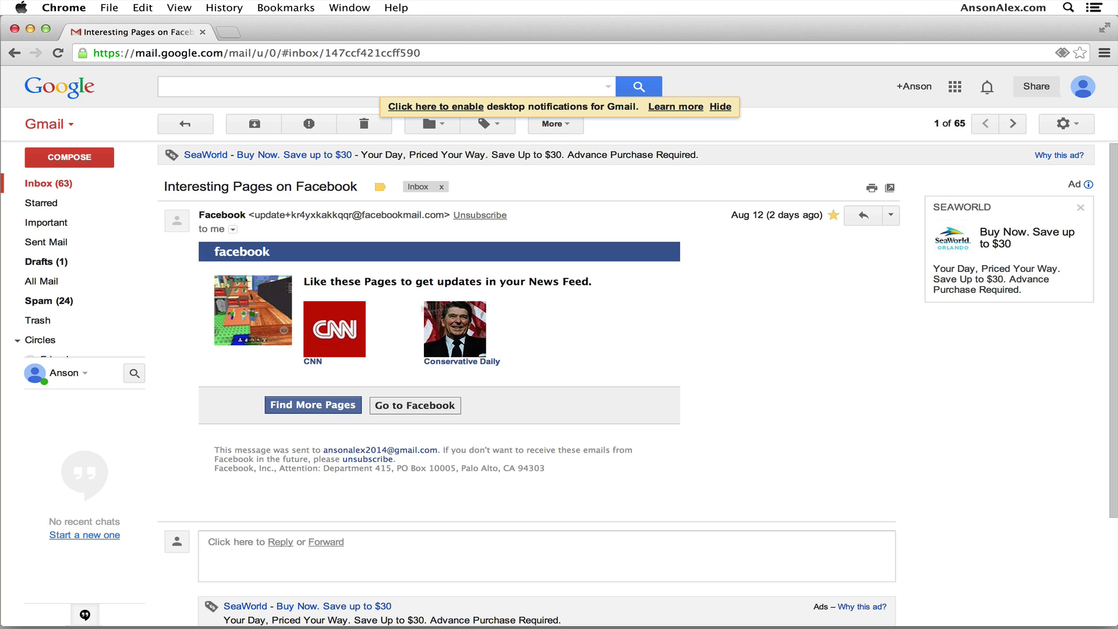
{"action": "scroll", "coordinate": [578, 300], "scroll_direction": "down", "scroll_amount": 2}
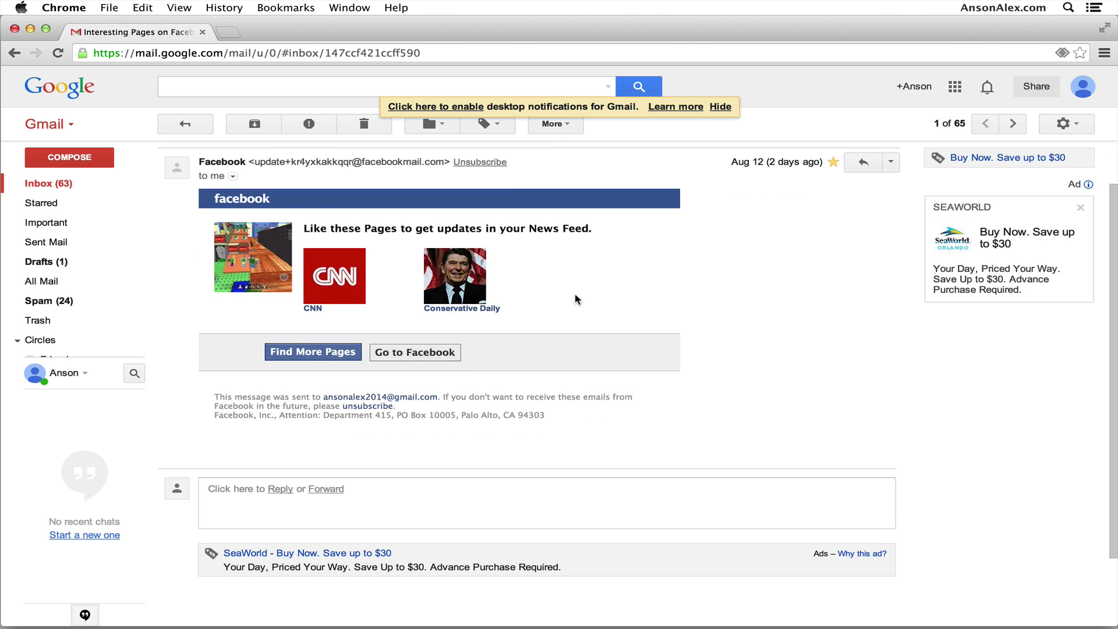
{"action": "left_click", "coordinate": [280, 489]}
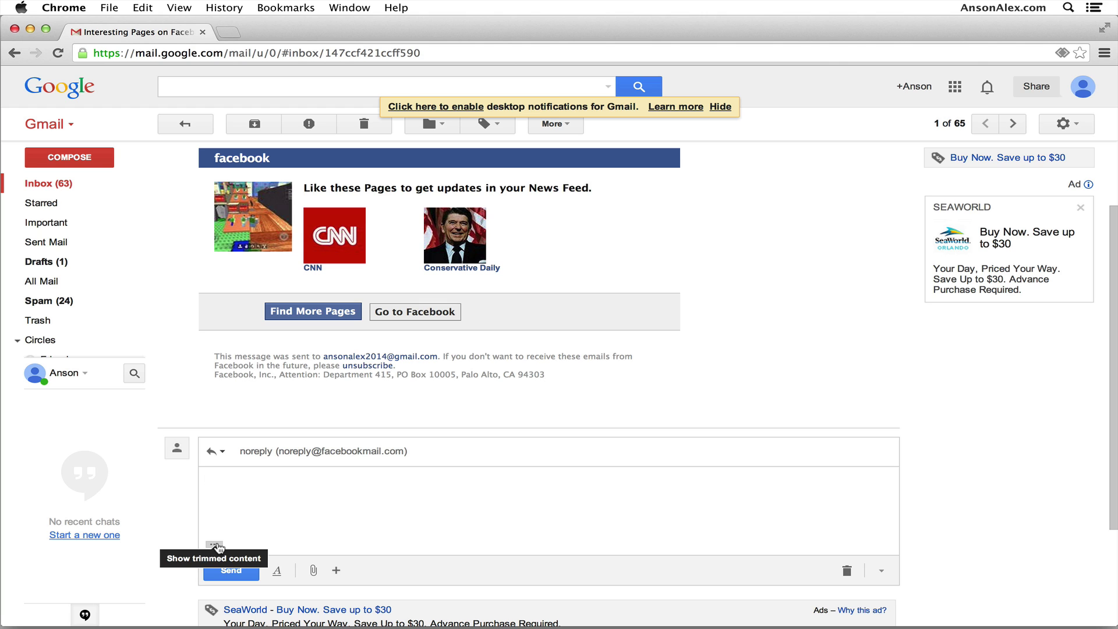
Expand the quoted original message and type 'Here' above it in the reply.
{"action": "left_click", "coordinate": [215, 546]}
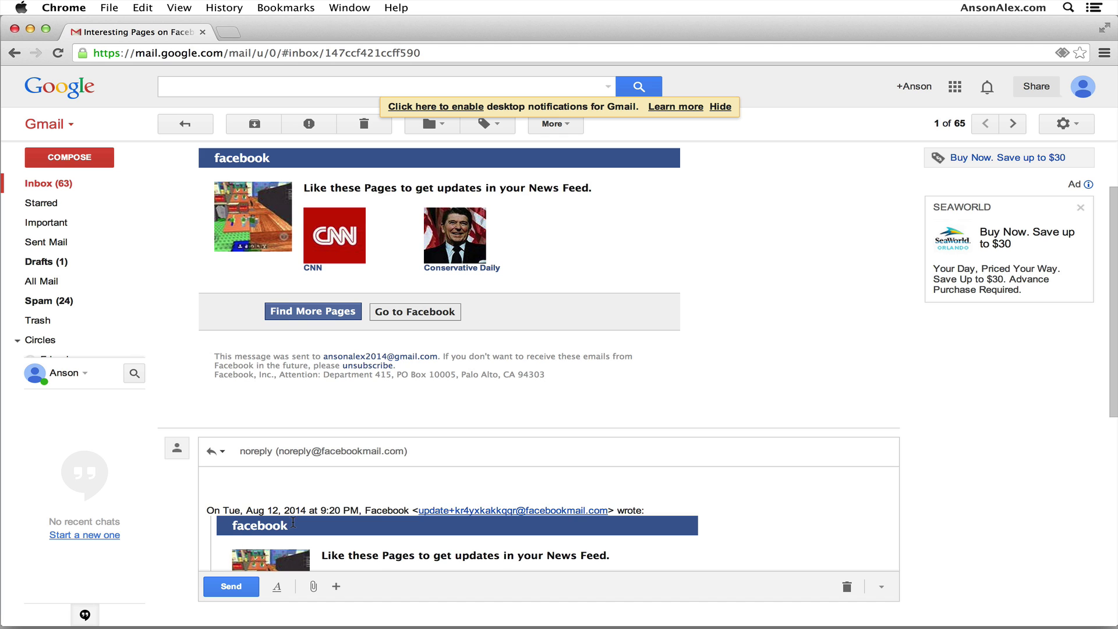
{"action": "scroll", "coordinate": [292, 522], "scroll_direction": "down", "scroll_amount": 2}
{"action": "scroll", "coordinate": [292, 512], "scroll_direction": "down", "scroll_amount": 5}
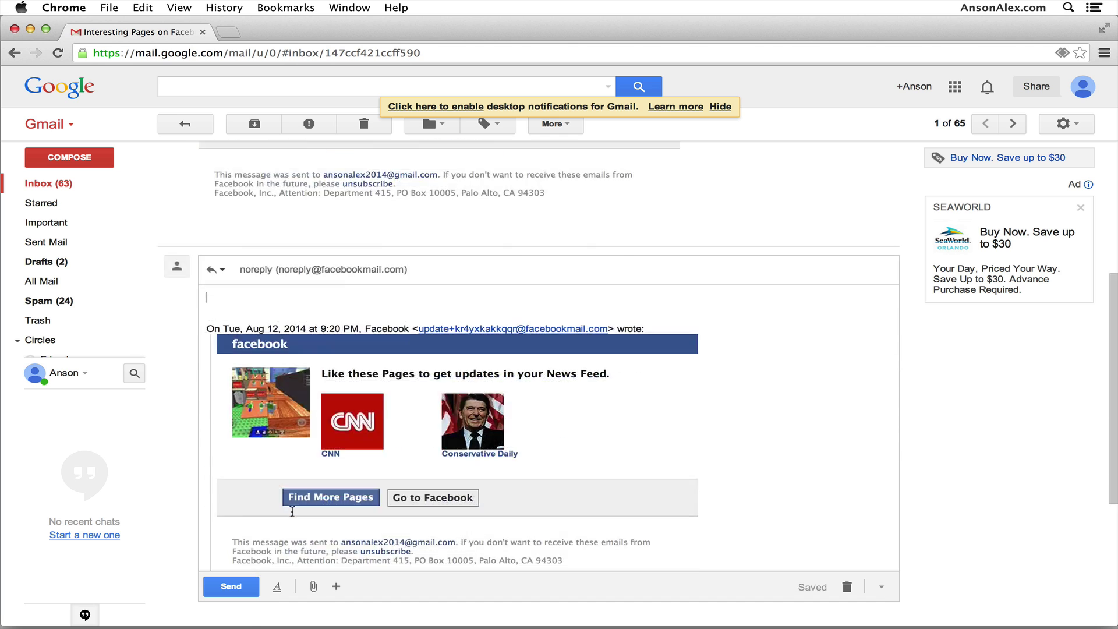
{"action": "scroll", "coordinate": [293, 511], "scroll_direction": "down", "scroll_amount": 5}
{"action": "left_click_drag", "start_coordinate": [279, 412], "coordinate": [208, 400]}
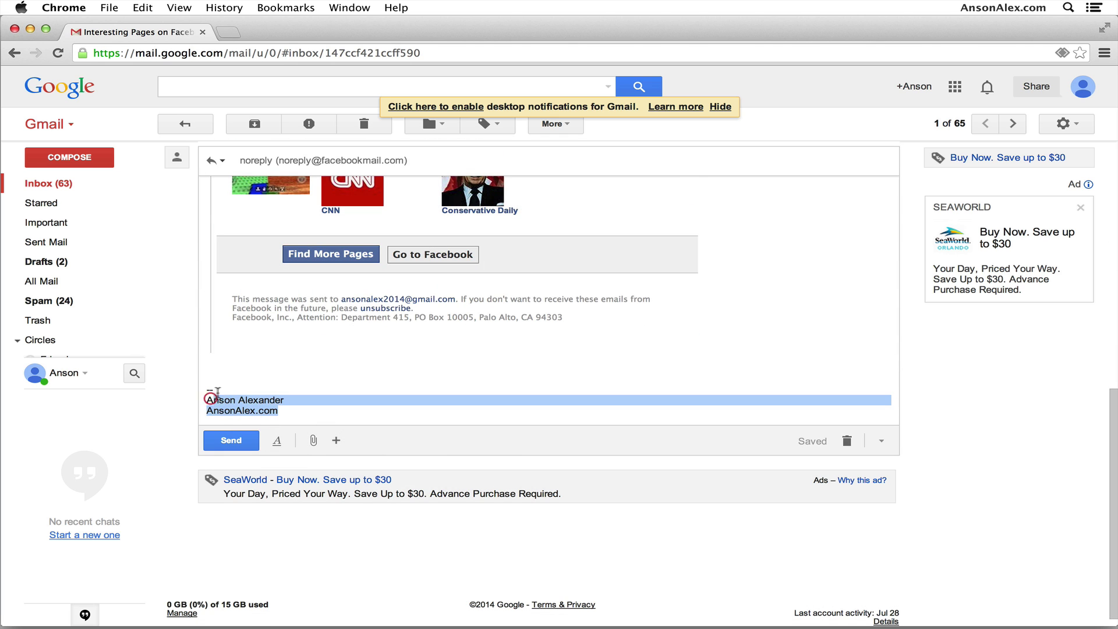
{"action": "left_click", "coordinate": [218, 393]}
{"action": "scroll", "coordinate": [257, 425], "scroll_direction": "up", "scroll_amount": 6}
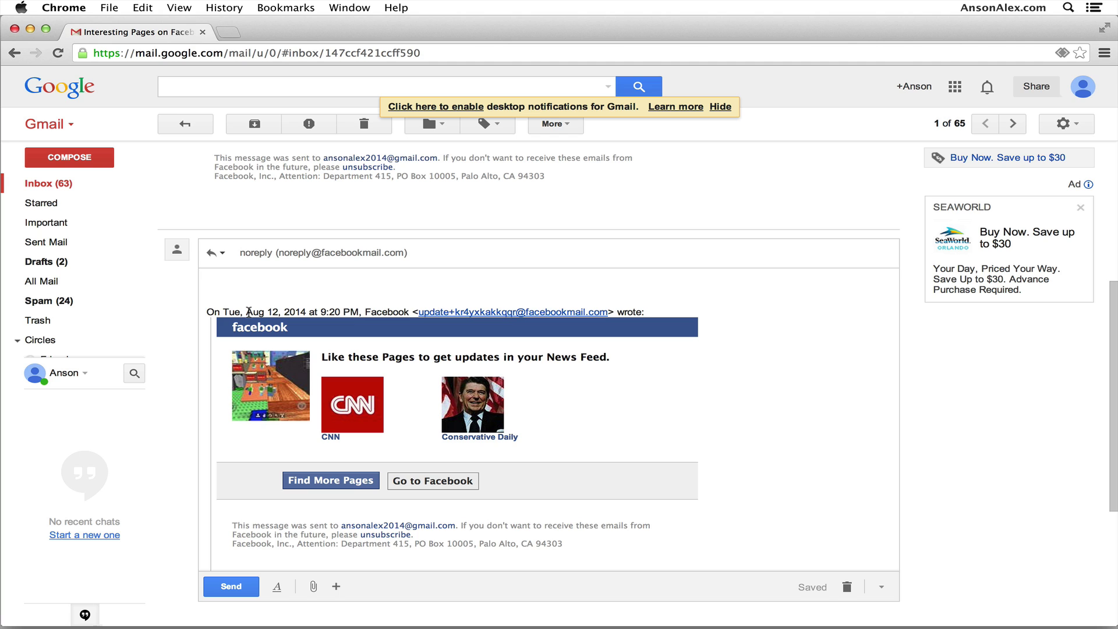
{"action": "scroll", "coordinate": [275, 330], "scroll_direction": "up", "scroll_amount": 2}
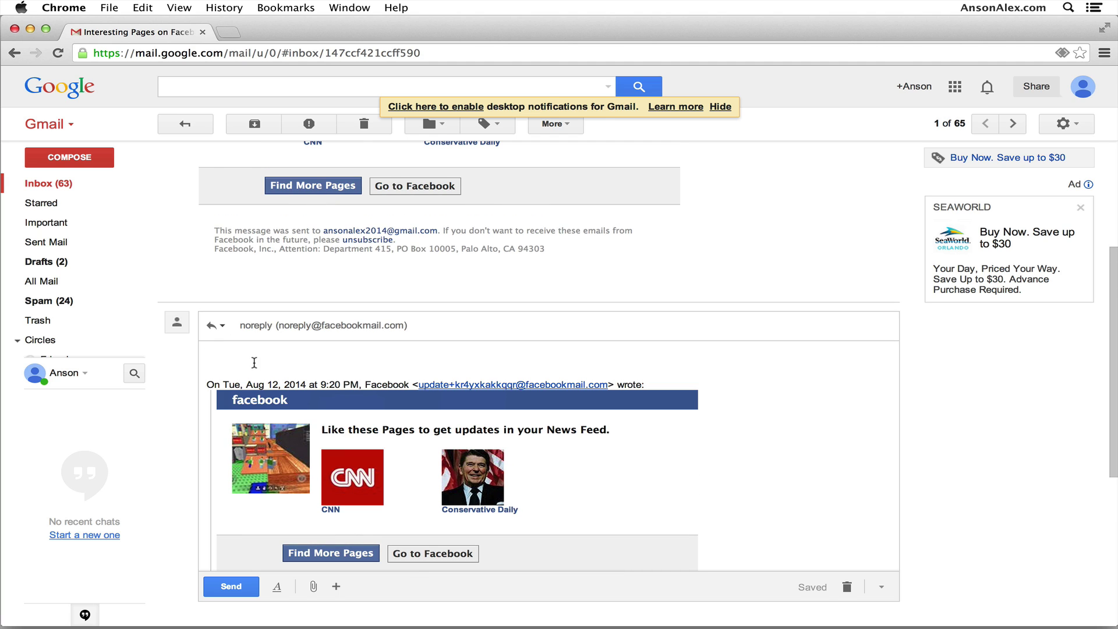
{"action": "left_click", "coordinate": [250, 361]}
{"action": "type", "text": "Here is my response."}
Start adding a Cc recipient's address, then discard the reply draft.
{"action": "left_click", "coordinate": [436, 329]}
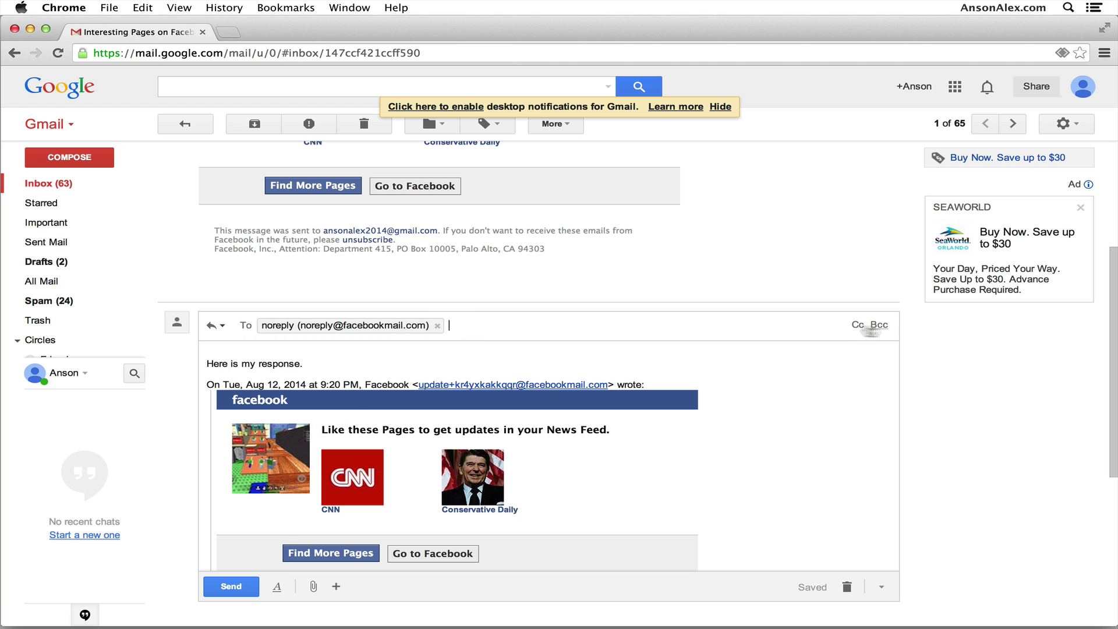
{"action": "left_click", "coordinate": [857, 325]}
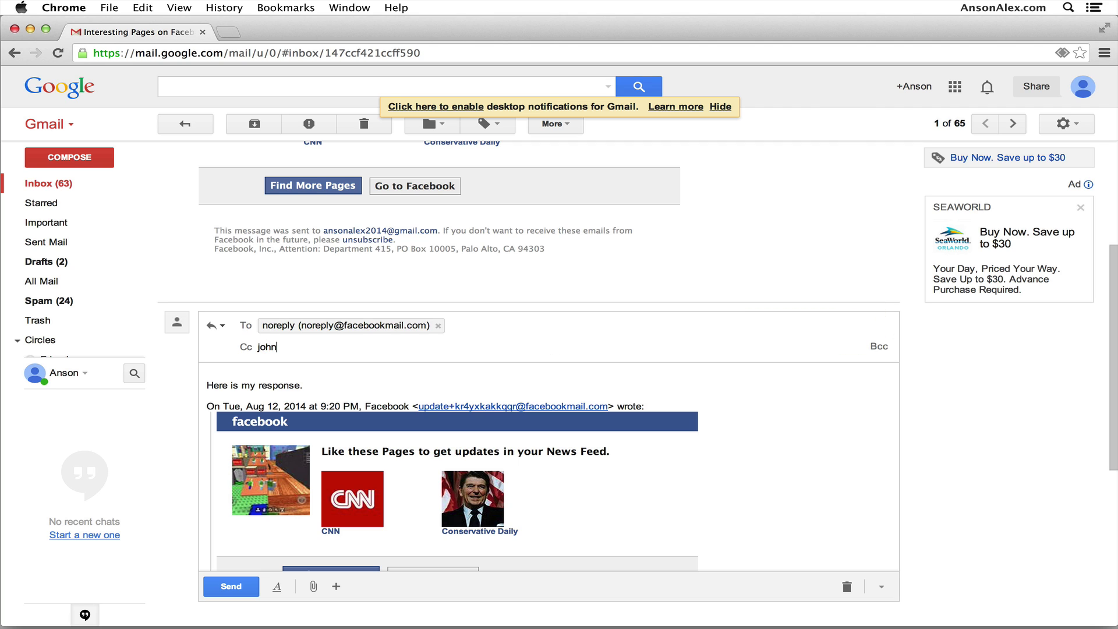
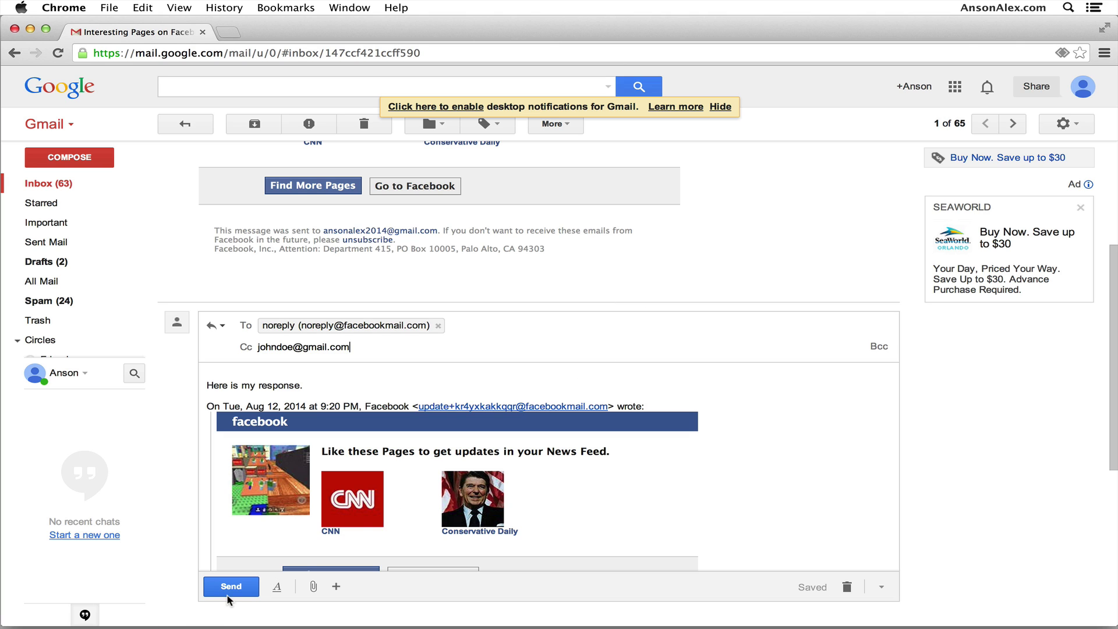
{"action": "left_click", "coordinate": [850, 587]}
{"action": "scroll", "coordinate": [647, 405], "scroll_direction": "up", "scroll_amount": 4}
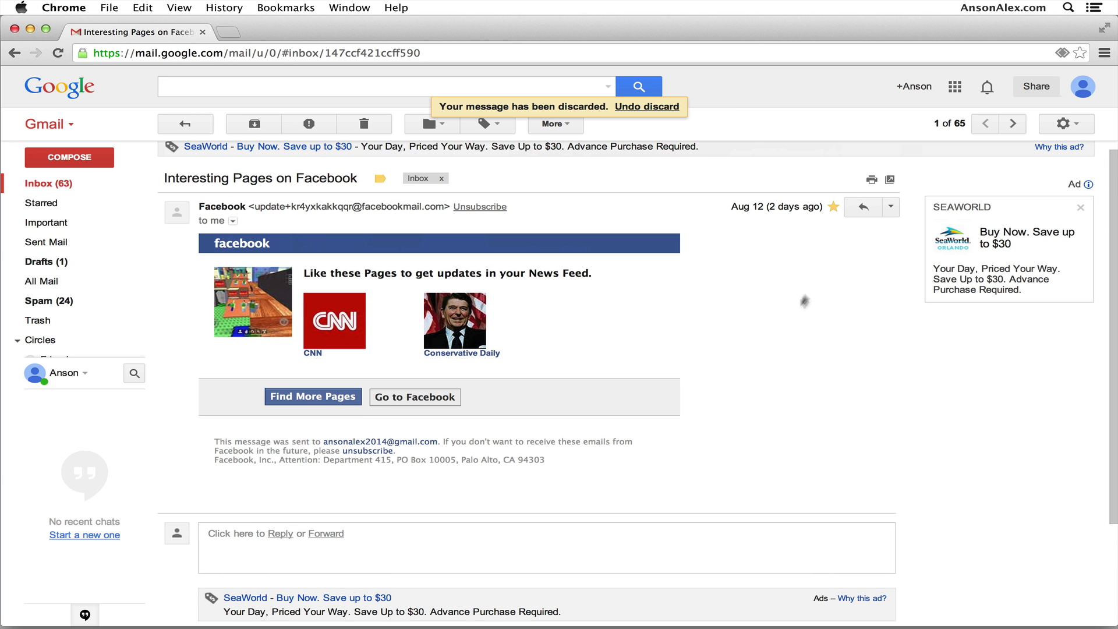
Open and close the message's More actions list, then return to Inbox (63).
{"action": "left_click", "coordinate": [892, 210]}
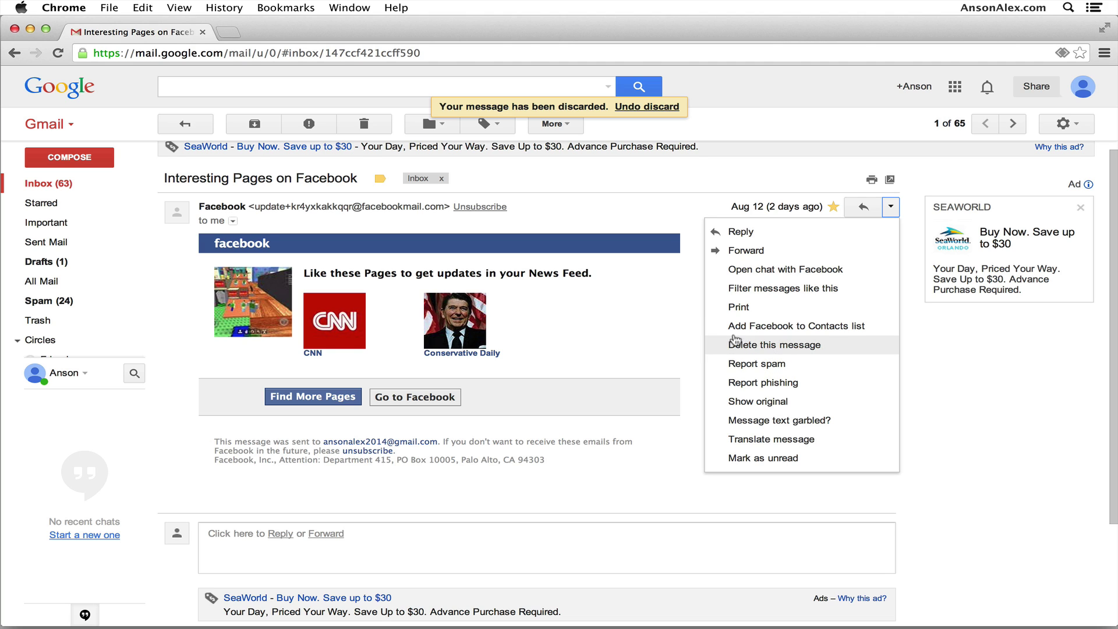
{"action": "left_click", "coordinate": [682, 315]}
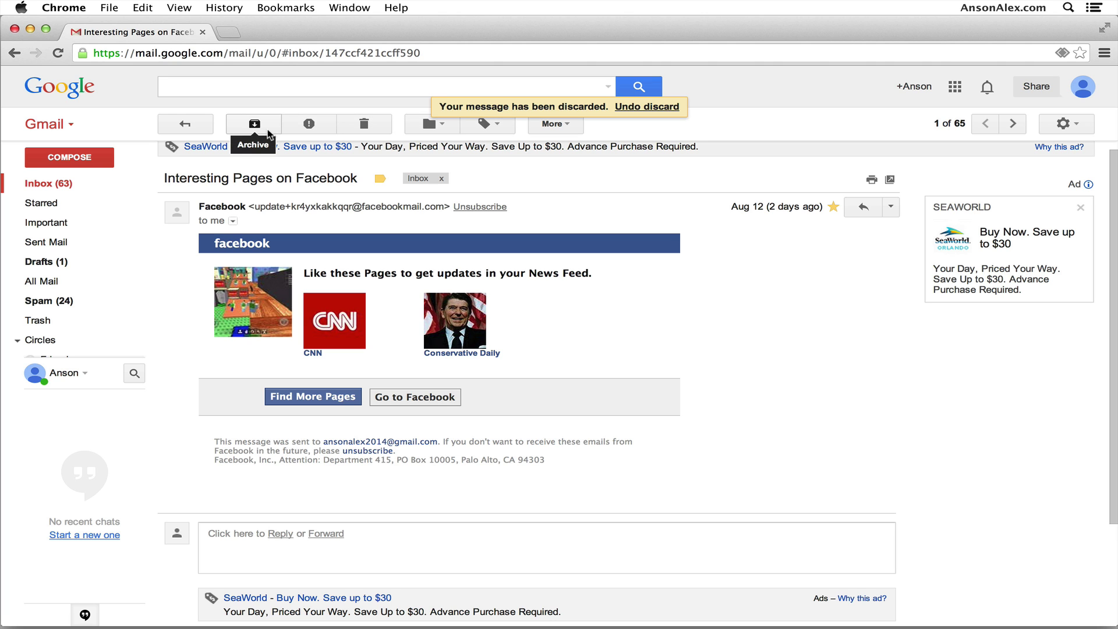
{"action": "left_click", "coordinate": [63, 184]}
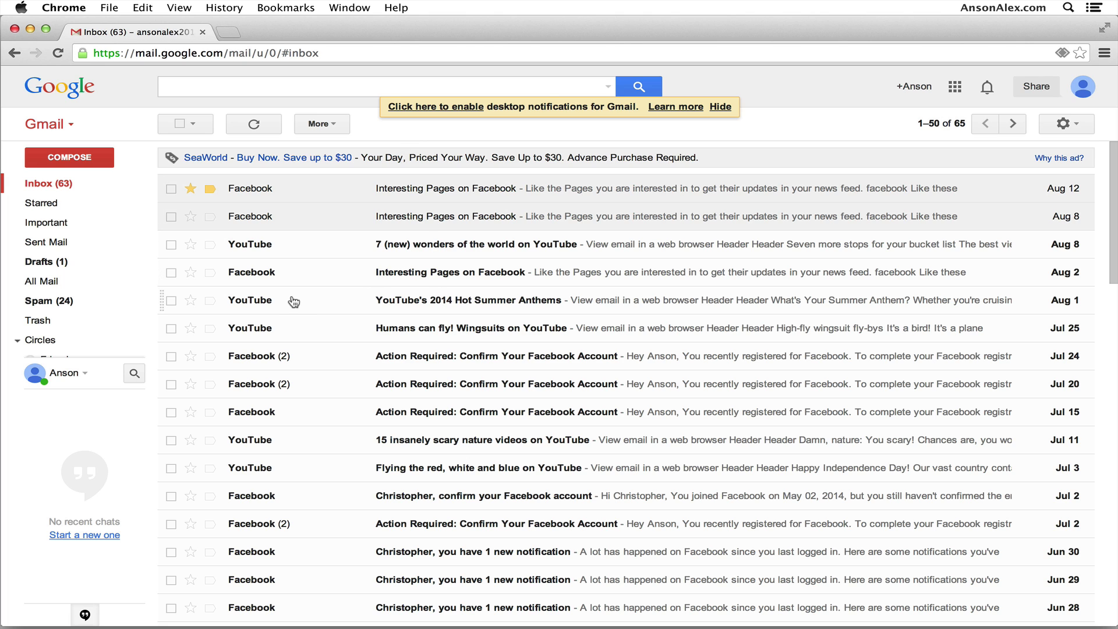
Archive the Aug 12 and Aug 8 Facebook emails and the YouTube 7 wonders email.
{"action": "left_click", "coordinate": [170, 188]}
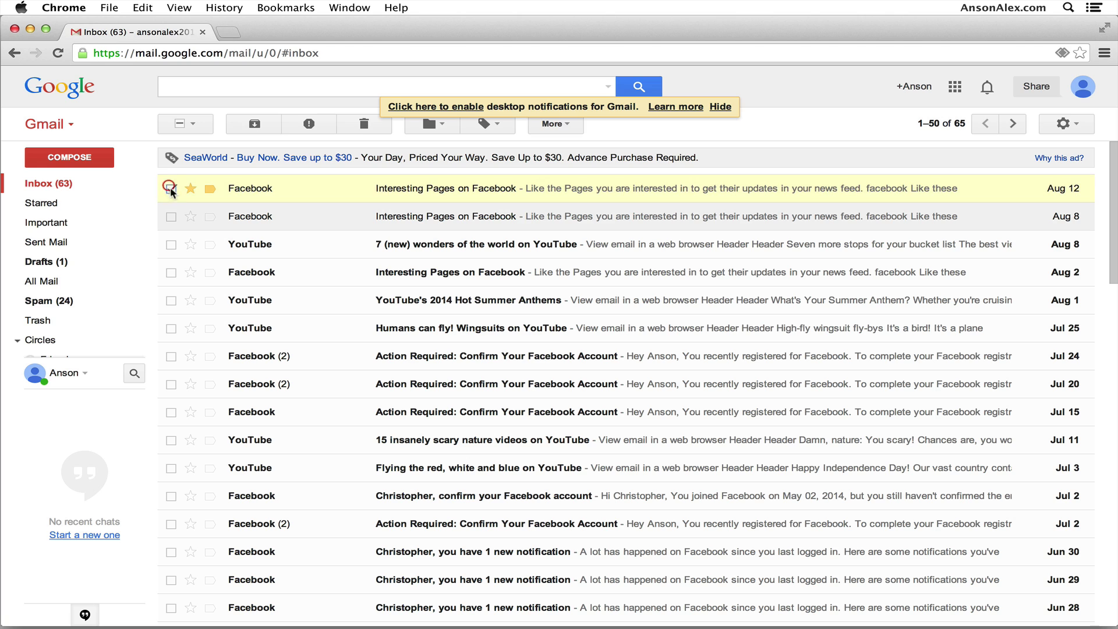
{"action": "left_click", "coordinate": [171, 217]}
{"action": "left_click", "coordinate": [171, 245]}
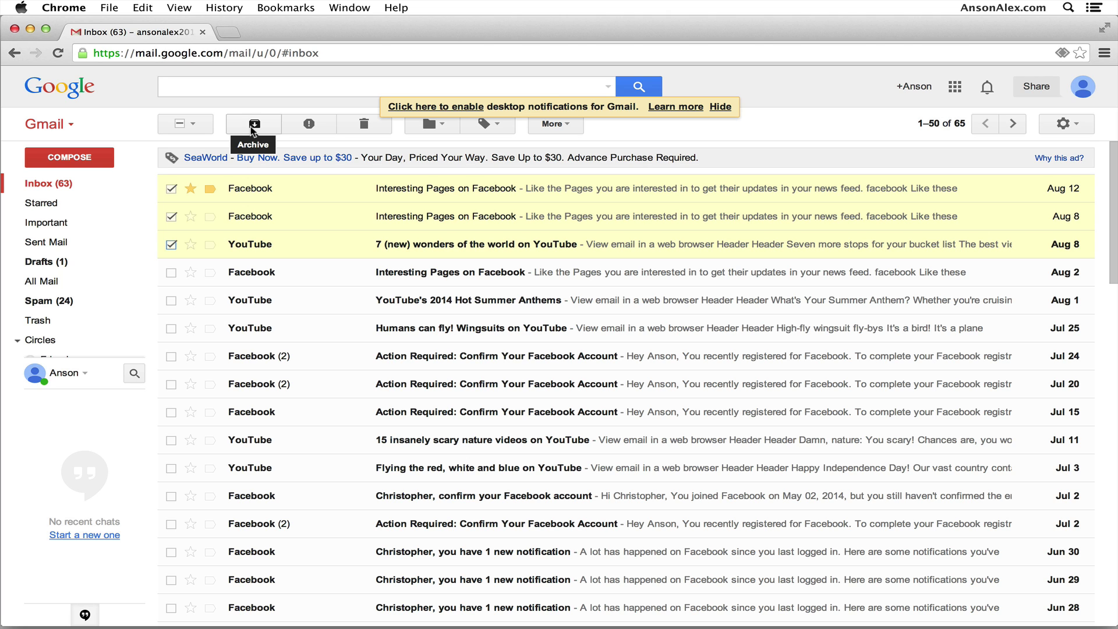
{"action": "left_click", "coordinate": [253, 125]}
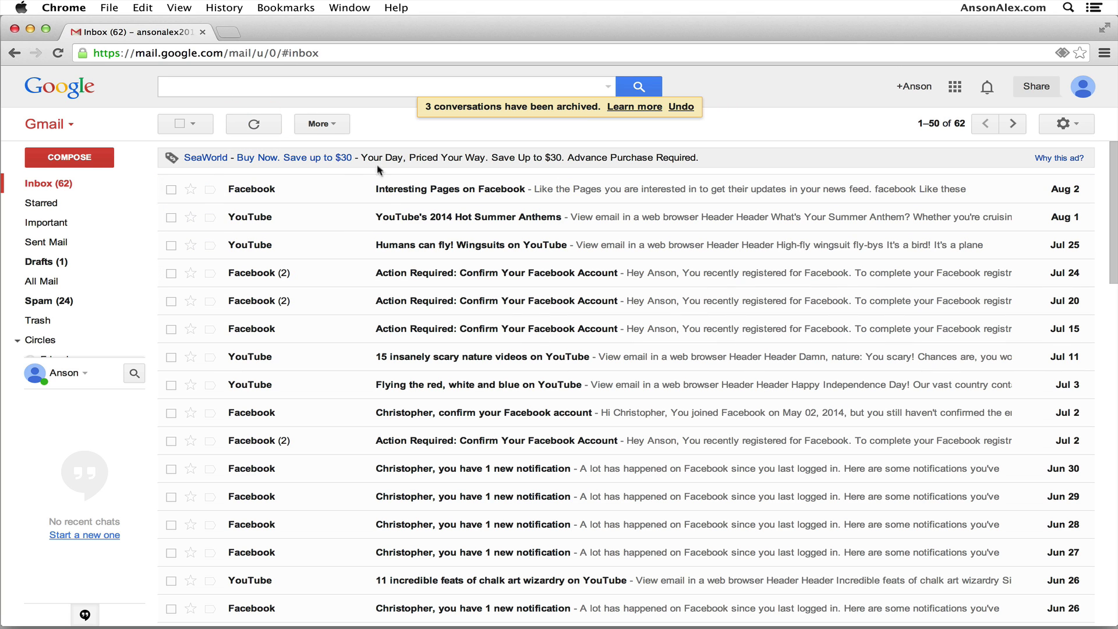
{"action": "left_click", "coordinate": [80, 188]}
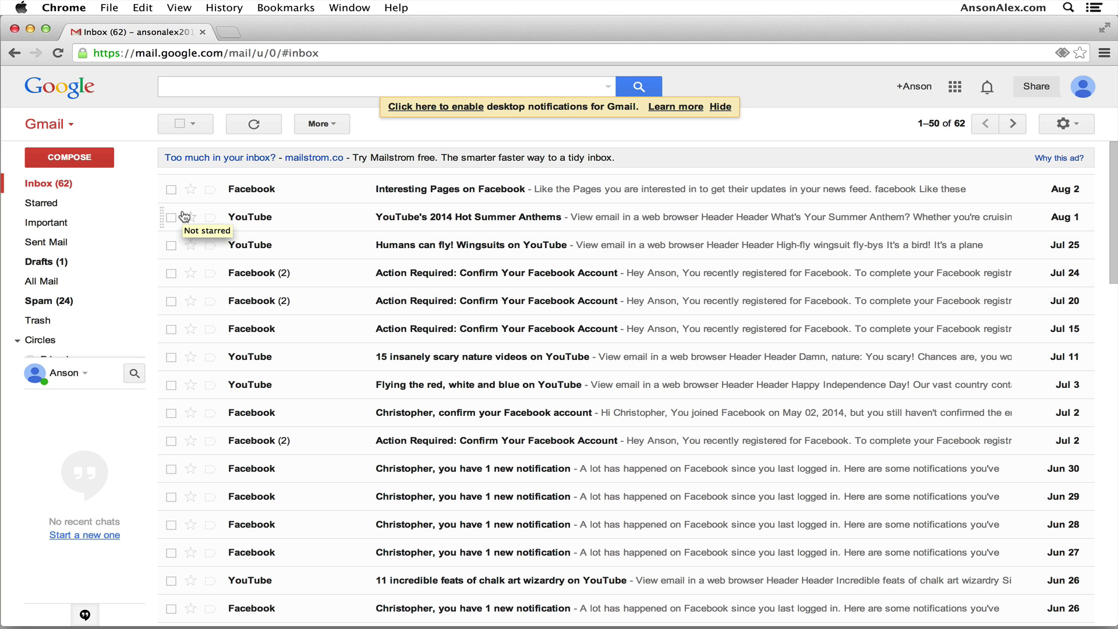
Check All Mail for the archived emails, hide the notifications prompt, and return to the inbox.
{"action": "left_click", "coordinate": [79, 282]}
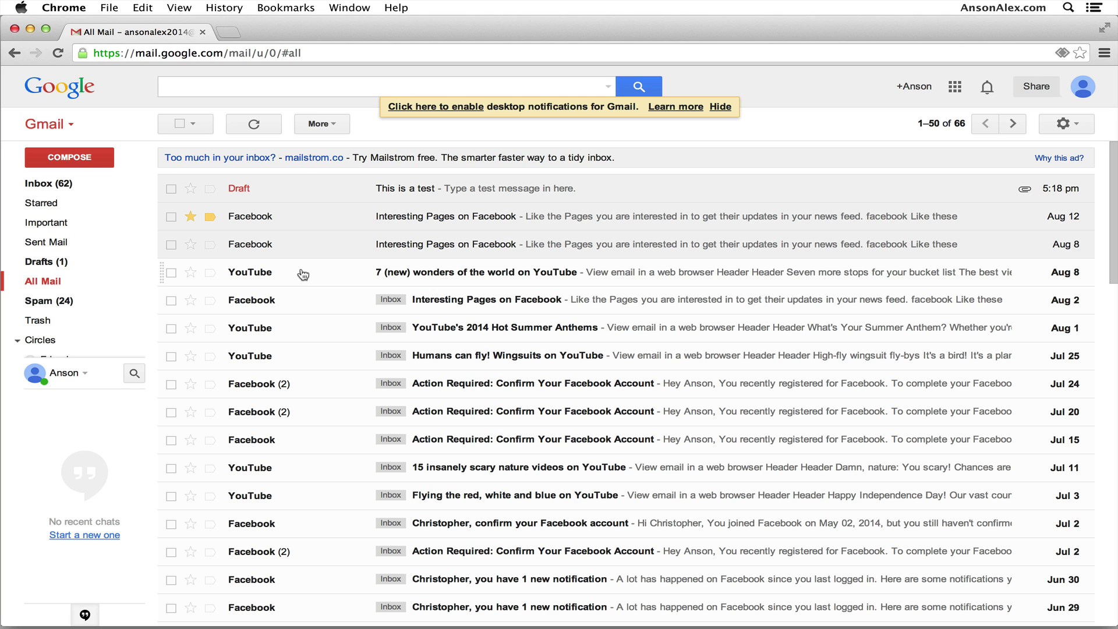
{"action": "left_click", "coordinate": [719, 107]}
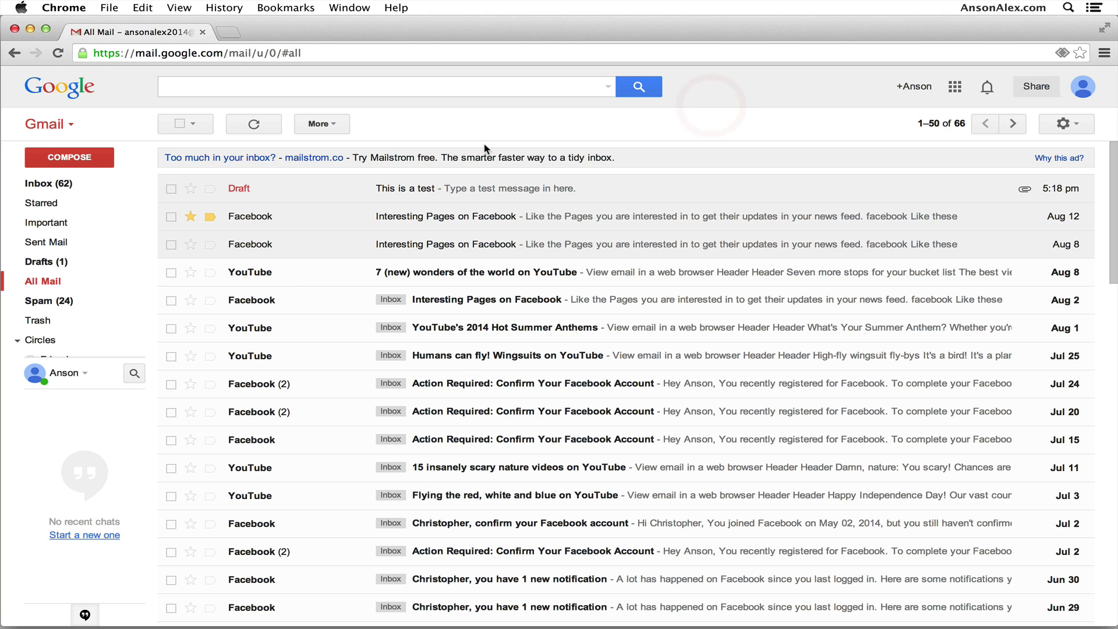
{"action": "left_click", "coordinate": [358, 92]}
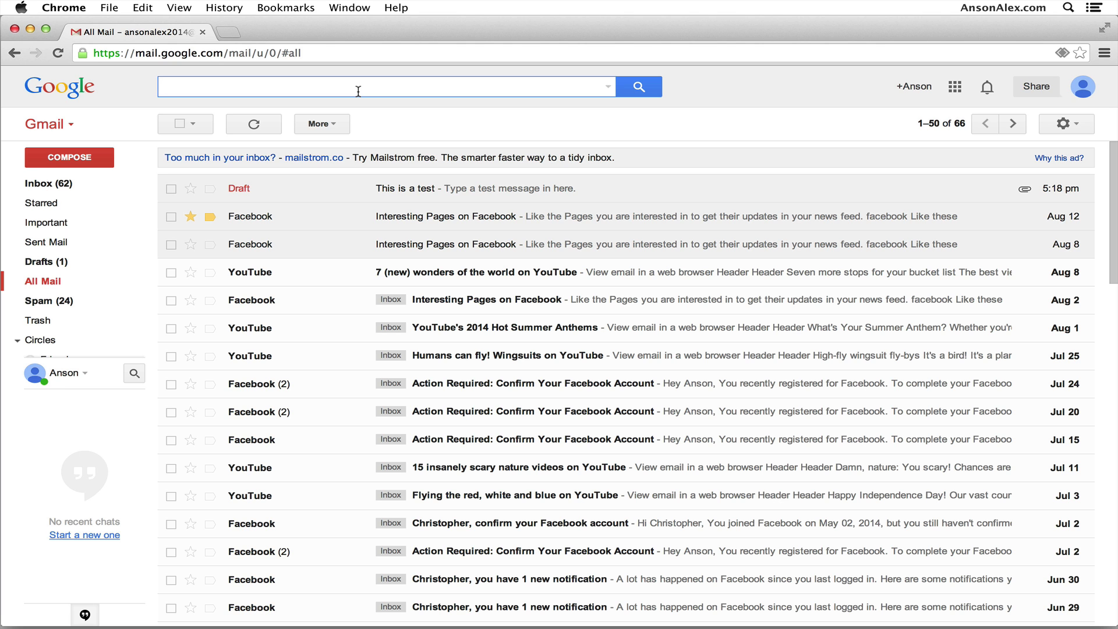
{"action": "scroll", "coordinate": [500, 467], "scroll_direction": "down", "scroll_amount": 15}
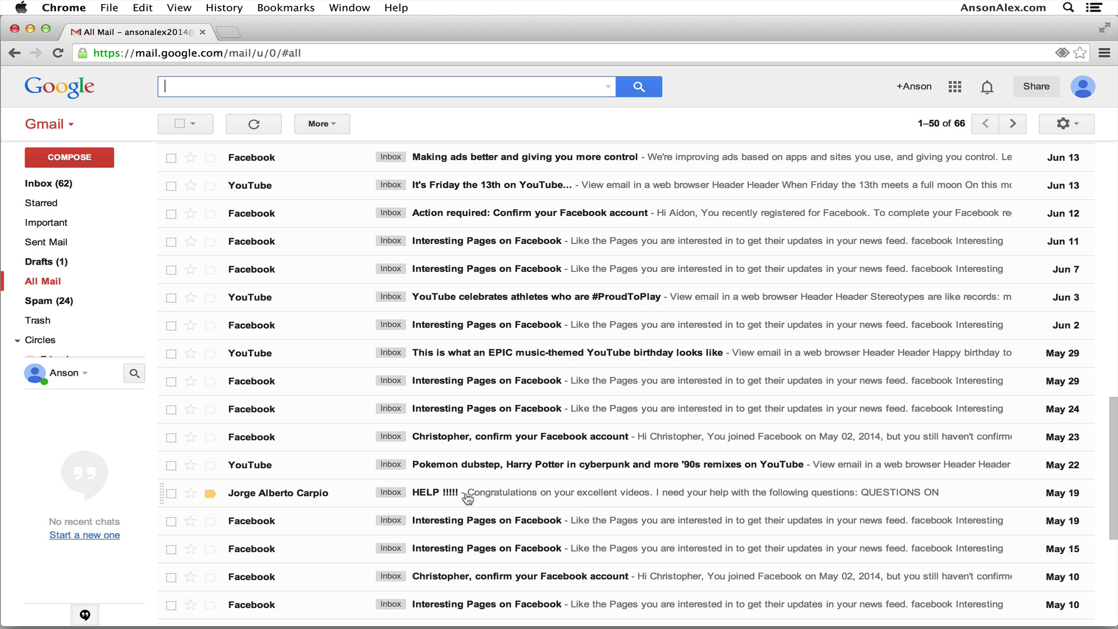
{"action": "scroll", "coordinate": [317, 489], "scroll_direction": "down", "scroll_amount": 8}
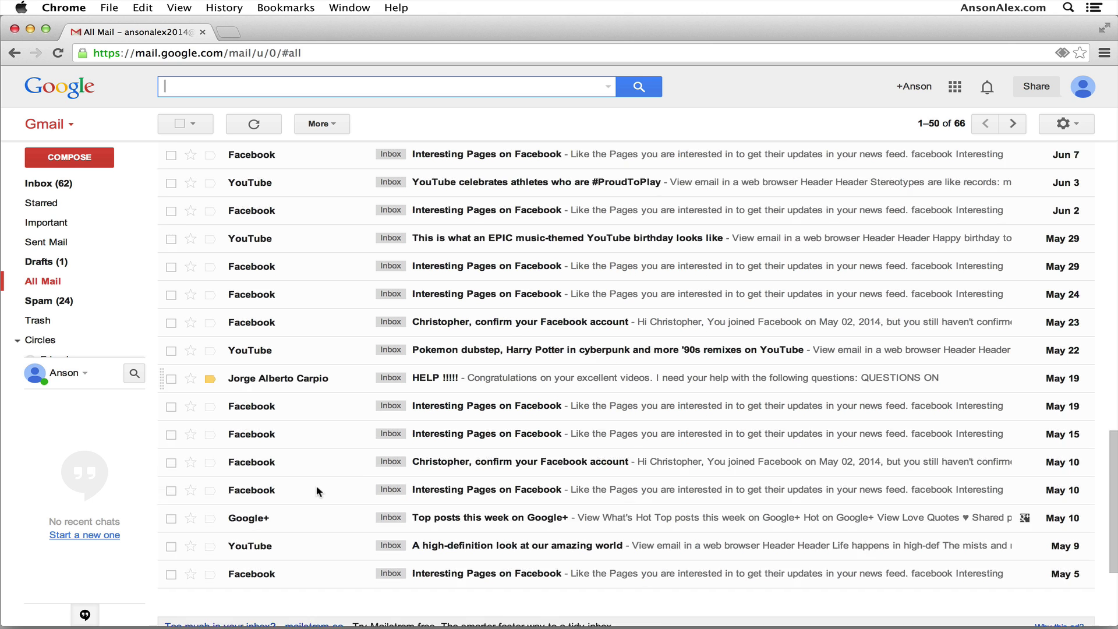
{"action": "scroll", "coordinate": [370, 393], "scroll_direction": "up", "scroll_amount": 15}
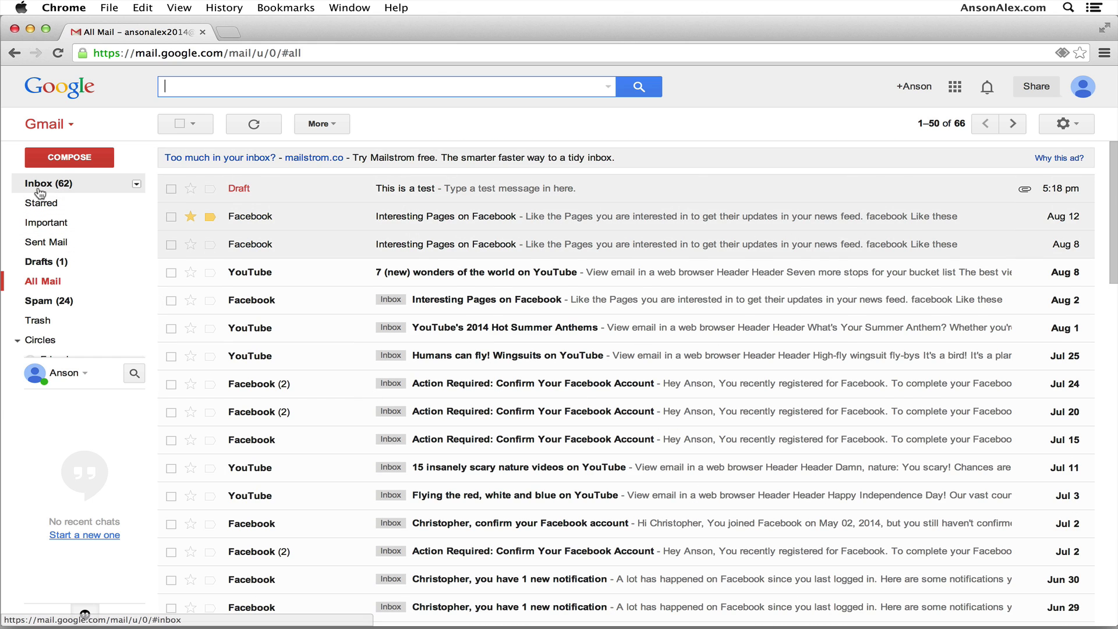
{"action": "left_click", "coordinate": [39, 185]}
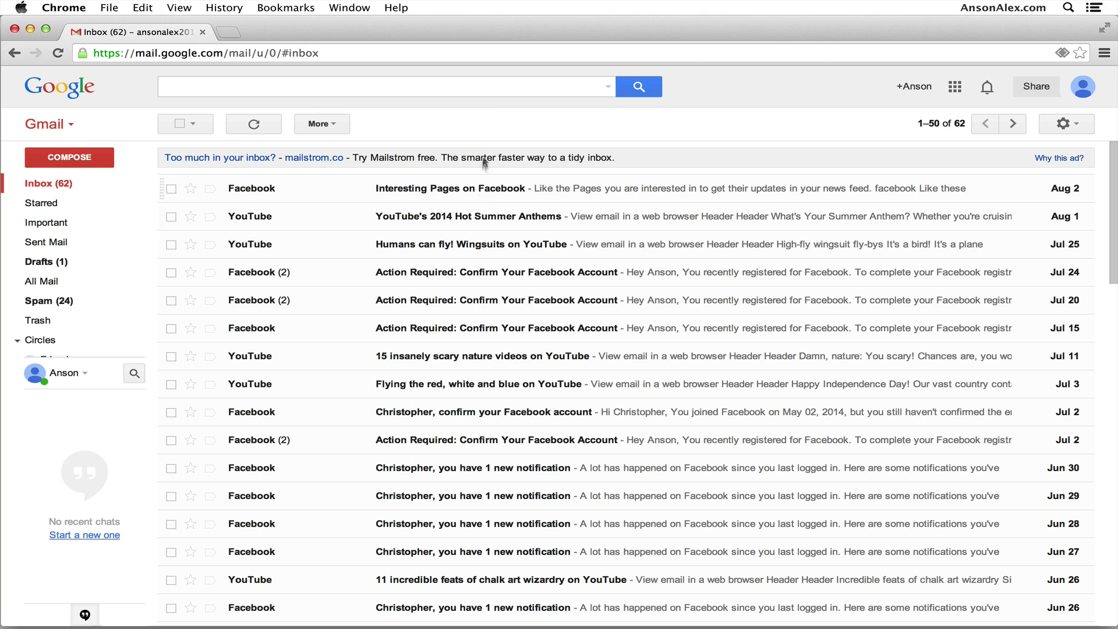
{"action": "left_click", "coordinate": [492, 90]}
Search for the sender's name and read the HELP !!!!! email.
{"action": "type", "text": "jorge"}
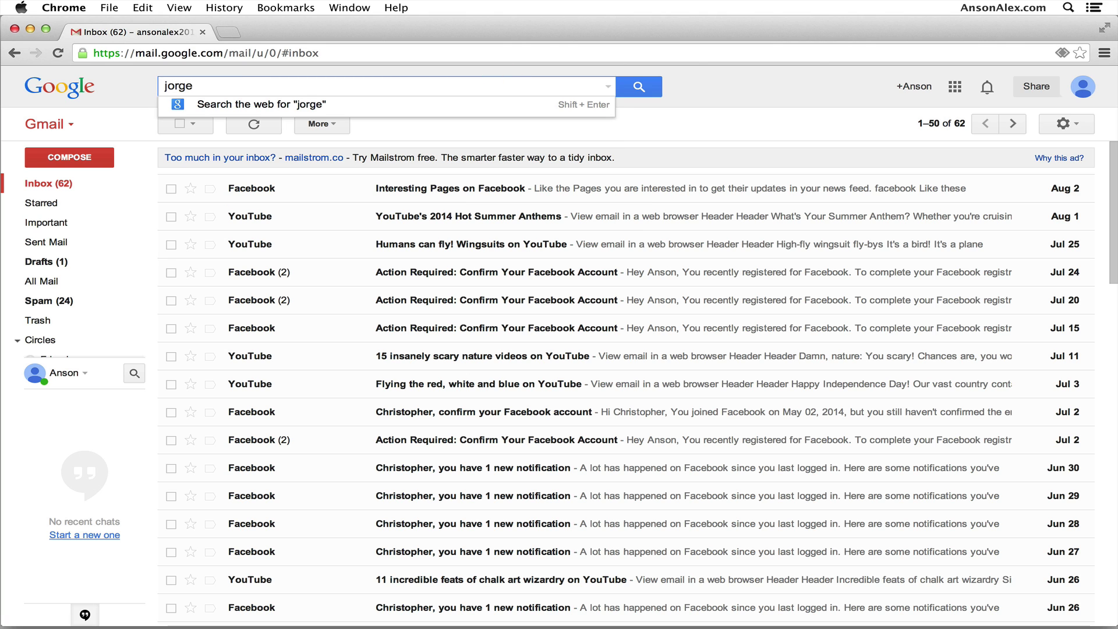
{"action": "key", "text": "Return"}
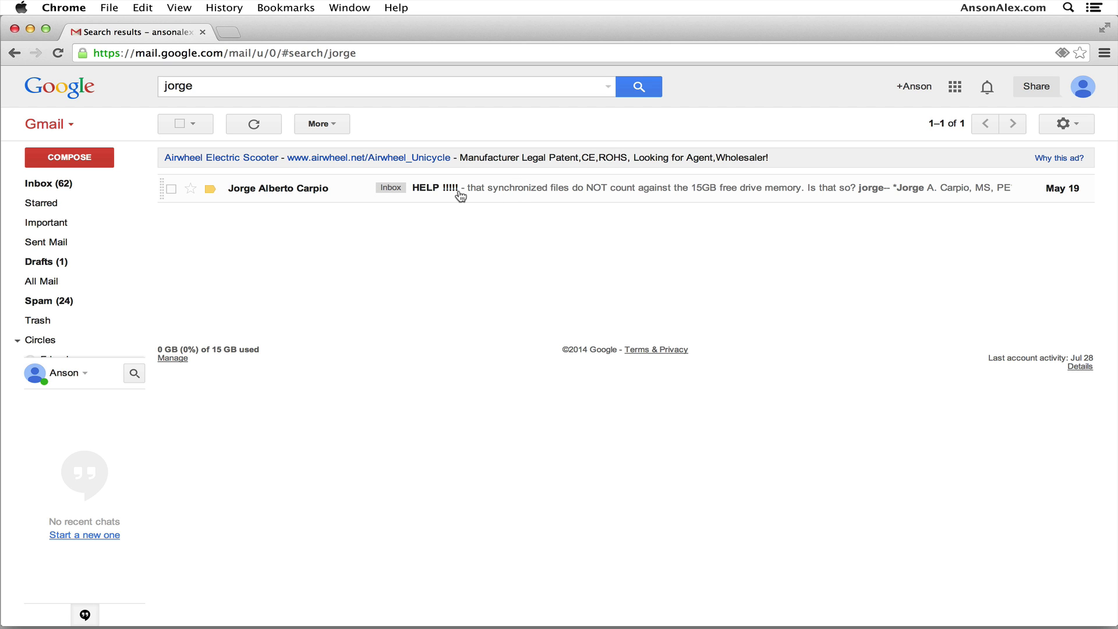
{"action": "left_click", "coordinate": [456, 191]}
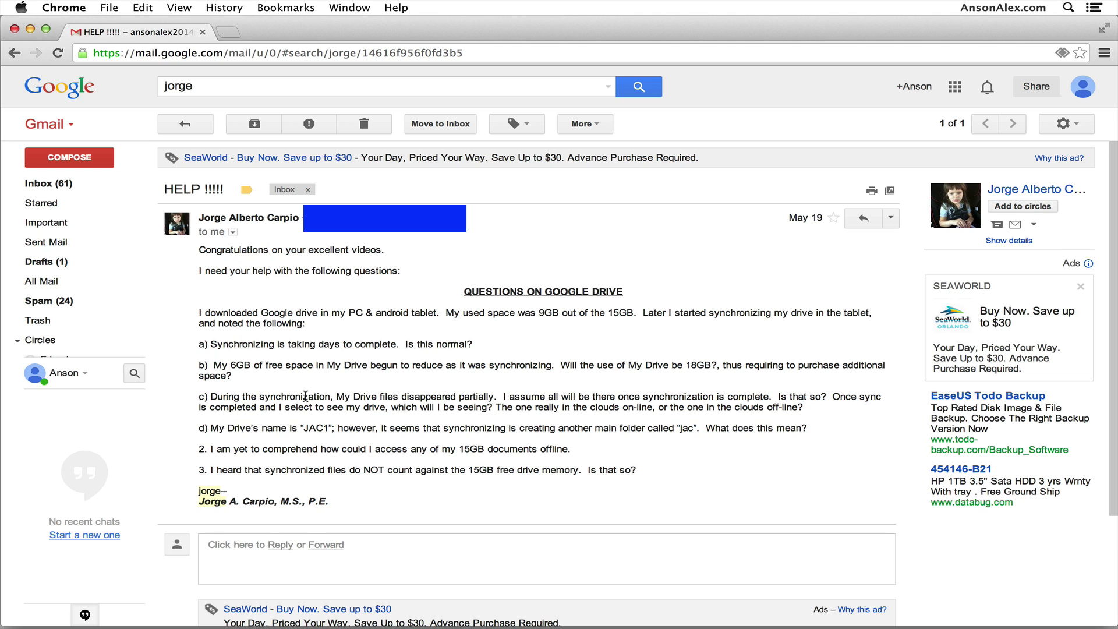
{"action": "left_click", "coordinate": [48, 183]}
Search the mail for 'sync', then return to the inbox.
{"action": "left_click", "coordinate": [263, 88]}
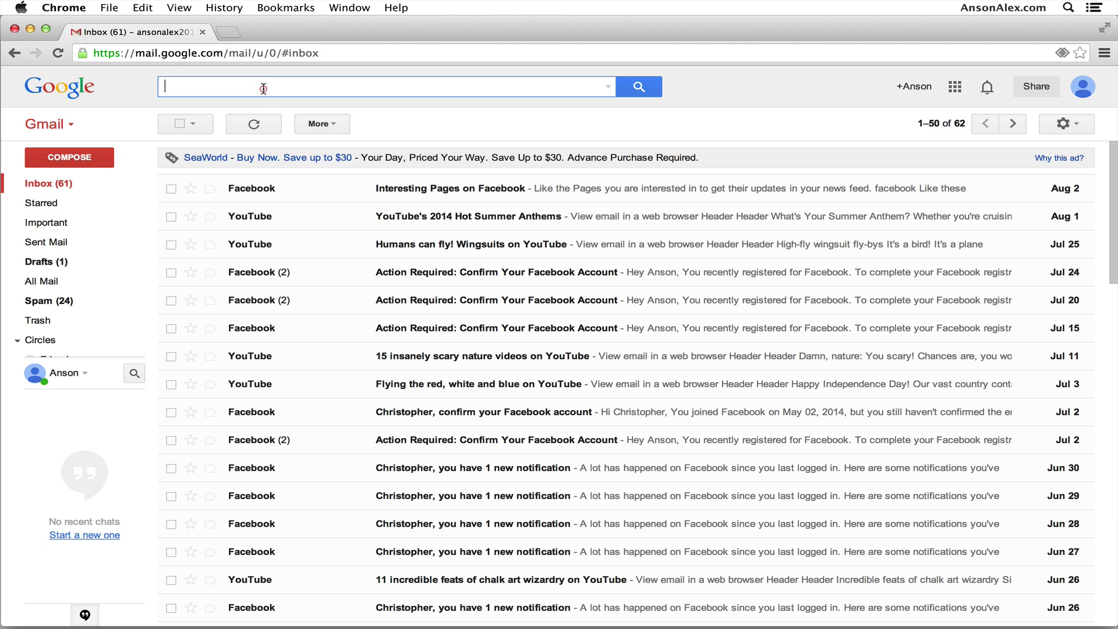
{"action": "type", "text": "sync"}
{"action": "key", "text": "Return"}
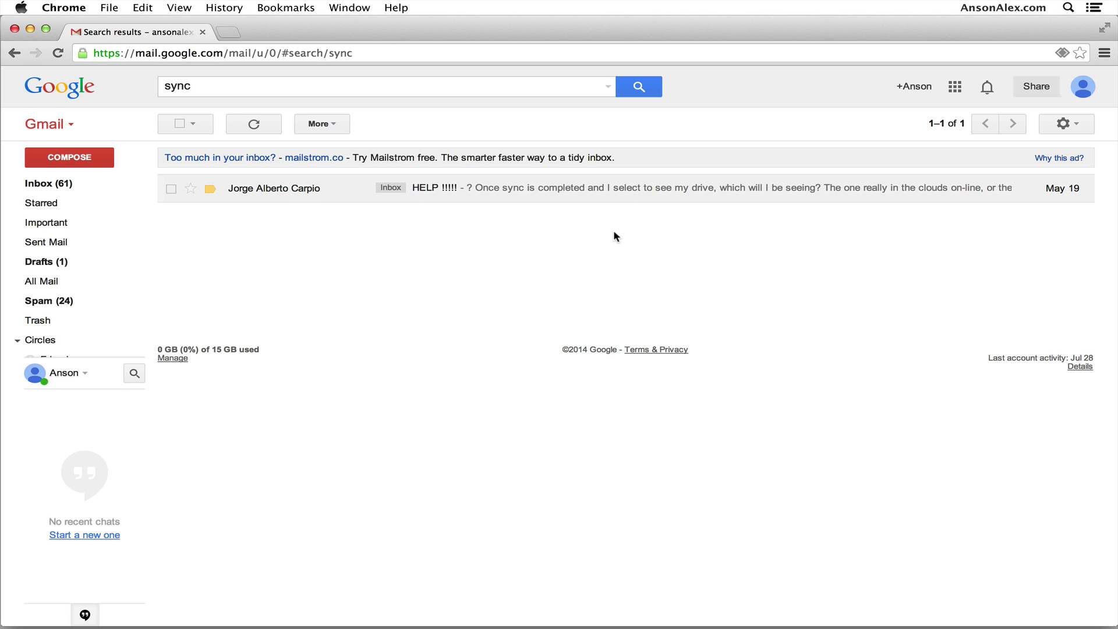
{"action": "left_click", "coordinate": [50, 186]}
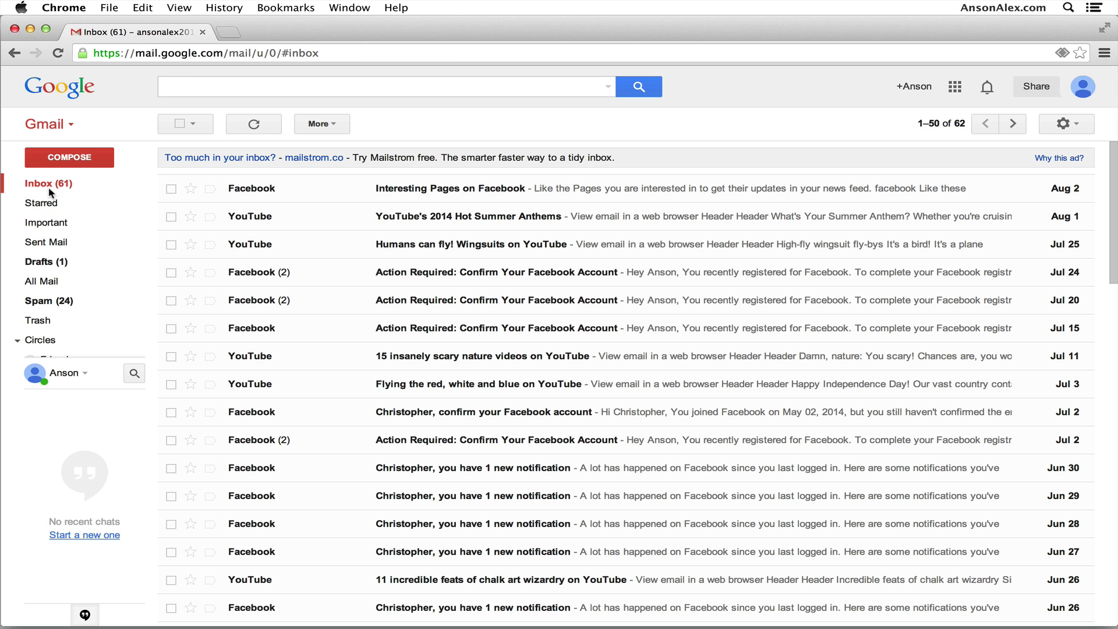
Collapse the Circles labels and open the Aug 2 Interesting Pages on Facebook email.
{"action": "mouse_move", "coordinate": [48, 198]}
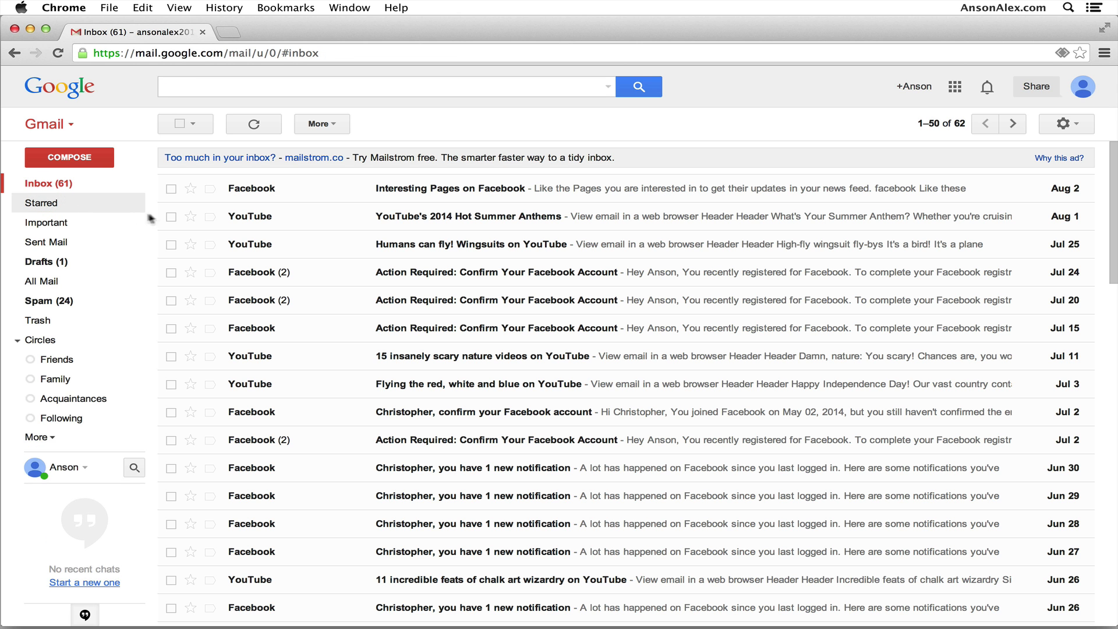
{"action": "left_click", "coordinate": [18, 340]}
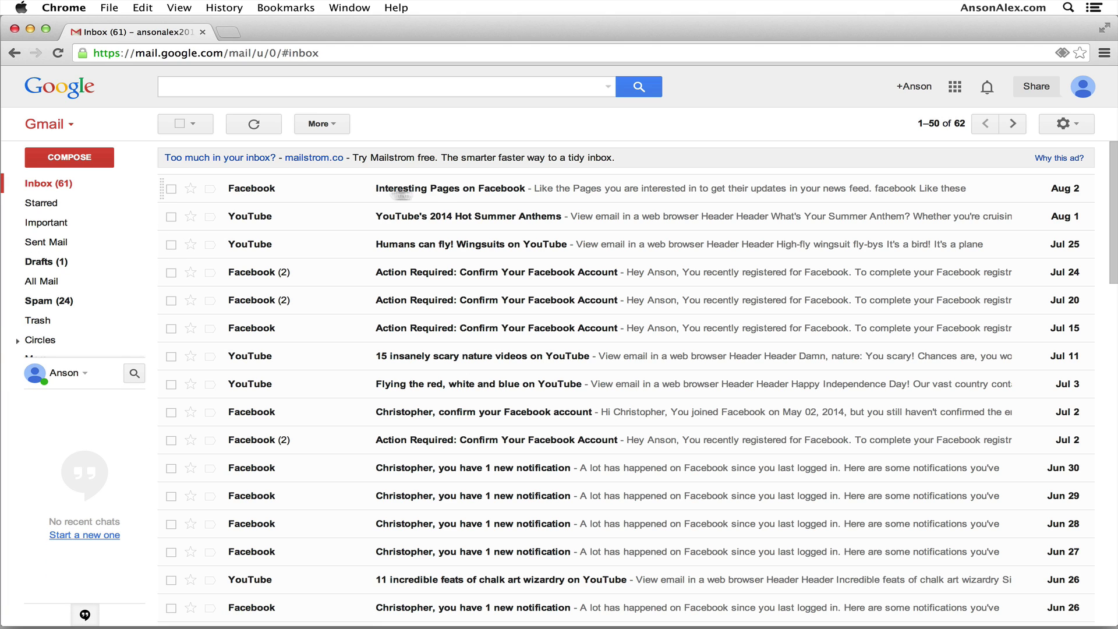
{"action": "left_click", "coordinate": [171, 189]}
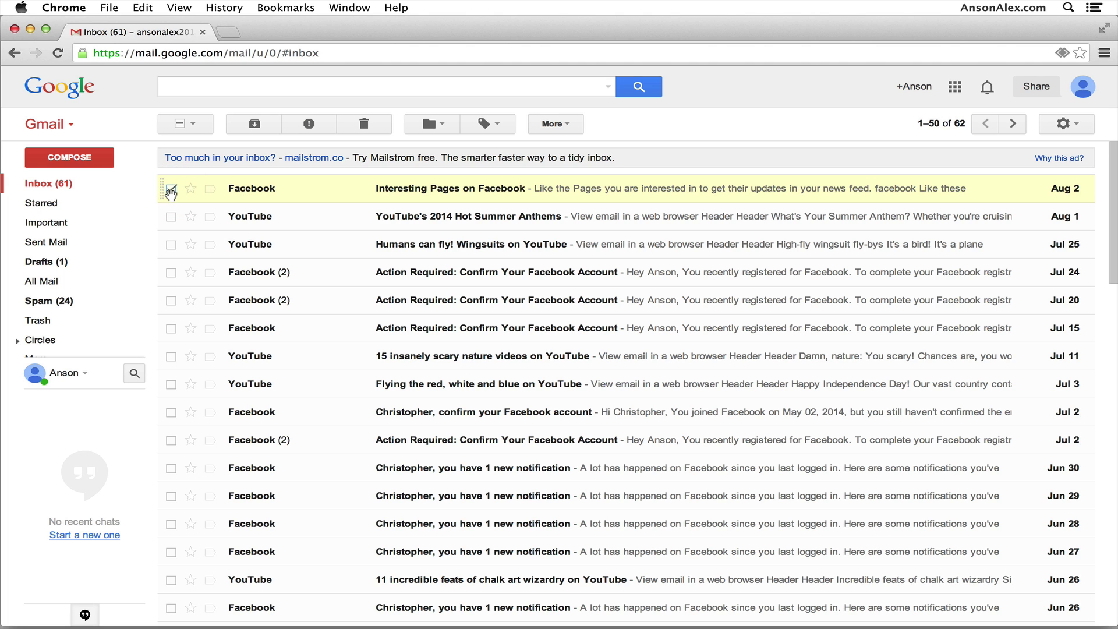
{"action": "left_click", "coordinate": [301, 191]}
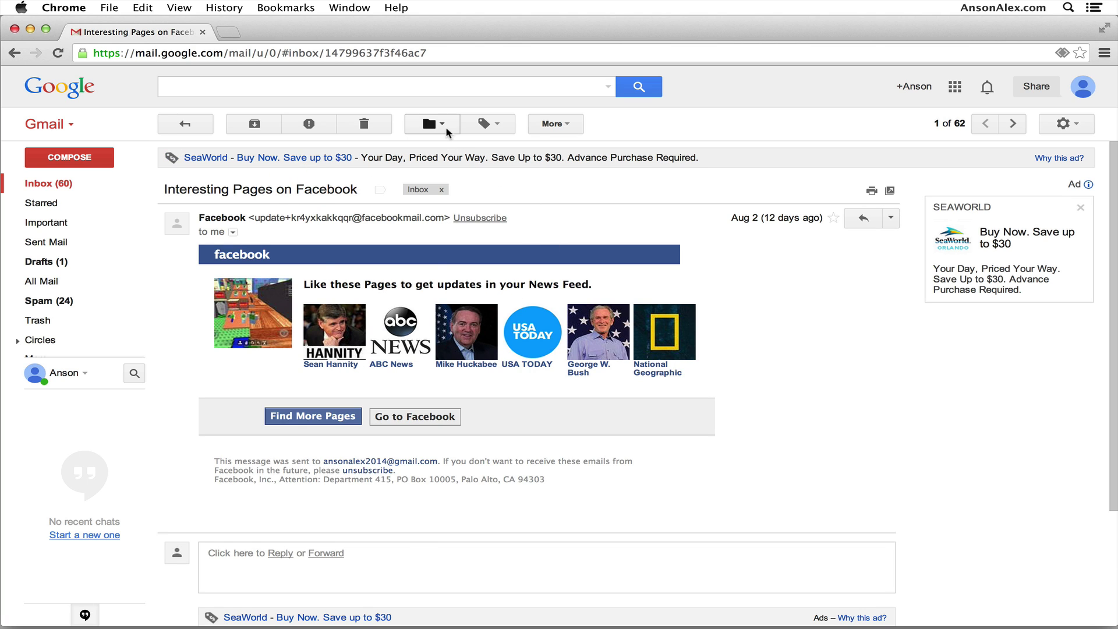
Move the email into a newly created label named 'Saved'.
{"action": "left_click", "coordinate": [445, 124]}
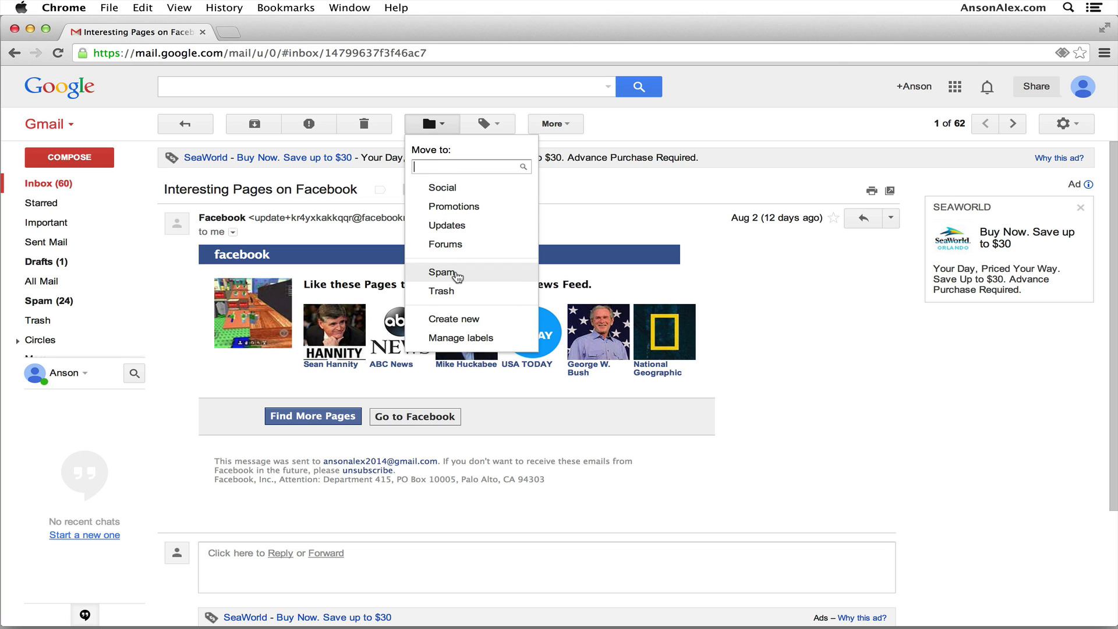
{"action": "left_click", "coordinate": [471, 319]}
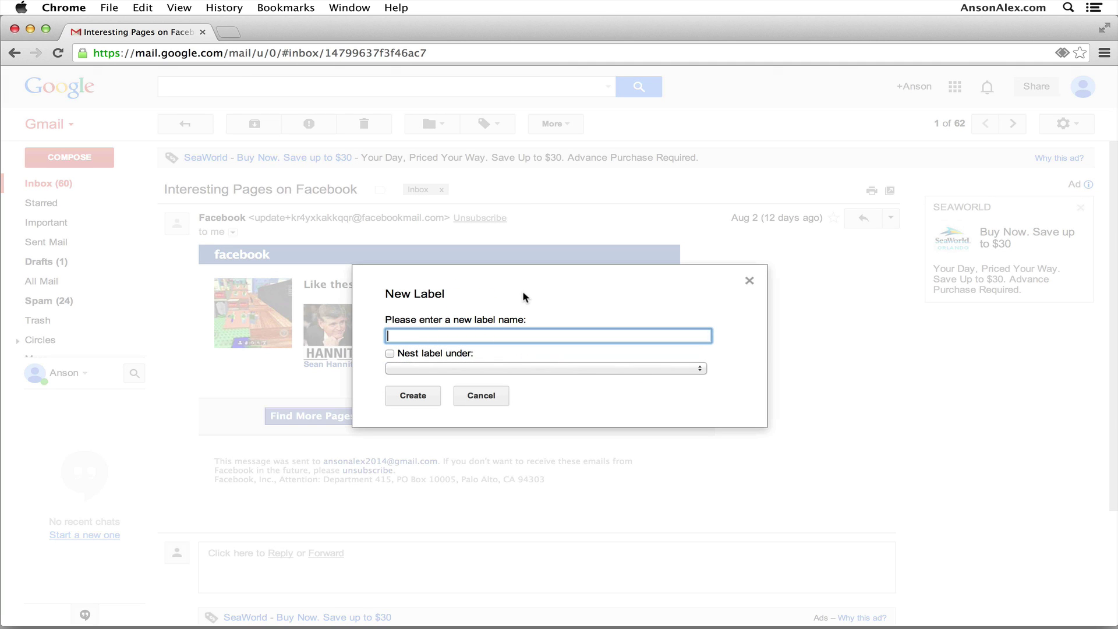
{"action": "type", "text": "Saved"}
{"action": "left_click", "coordinate": [436, 395]}
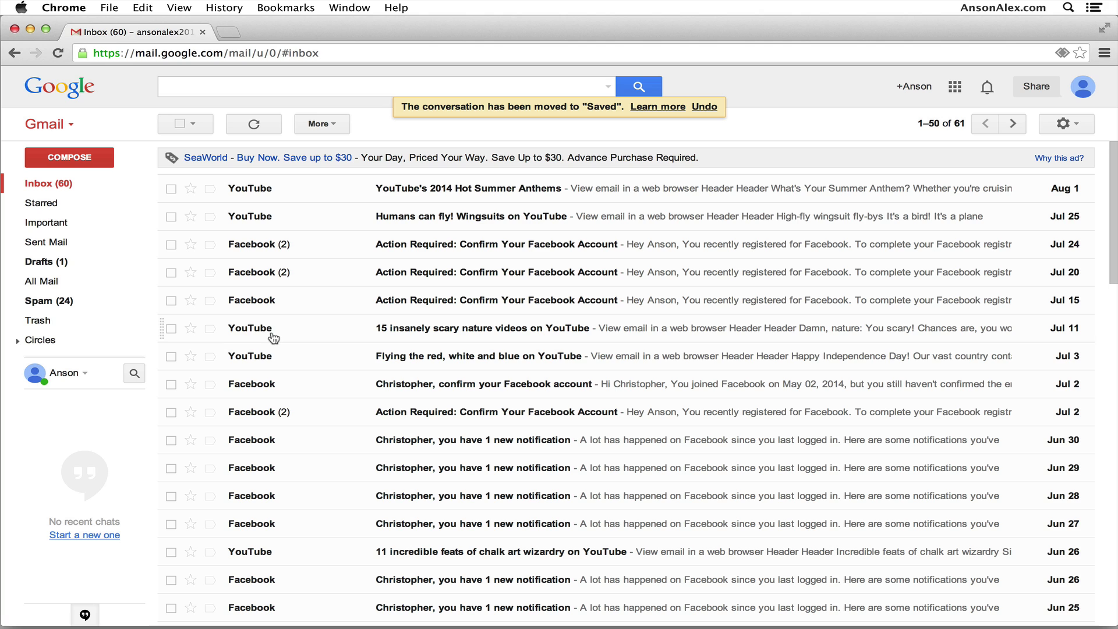
{"action": "mouse_move", "coordinate": [69, 342]}
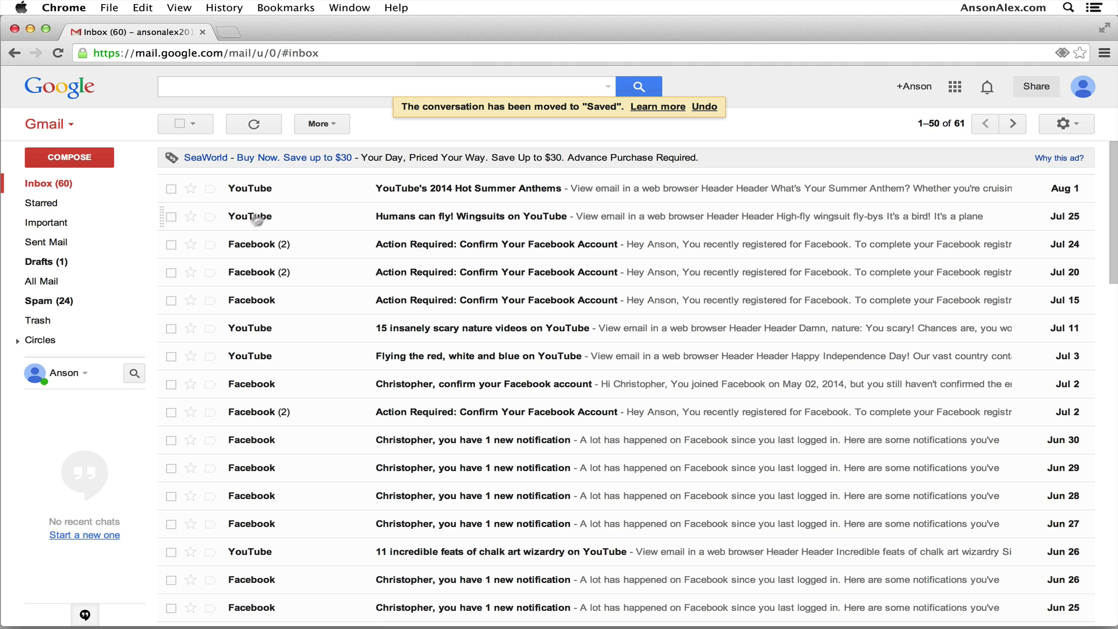
{"action": "mouse_move", "coordinate": [70, 415]}
File Summer Anthems, the wingsuits and both Action Required conversations under Saved, then review it.
{"action": "left_click_drag", "start_coordinate": [79, 362], "coordinate": [65, 514]}
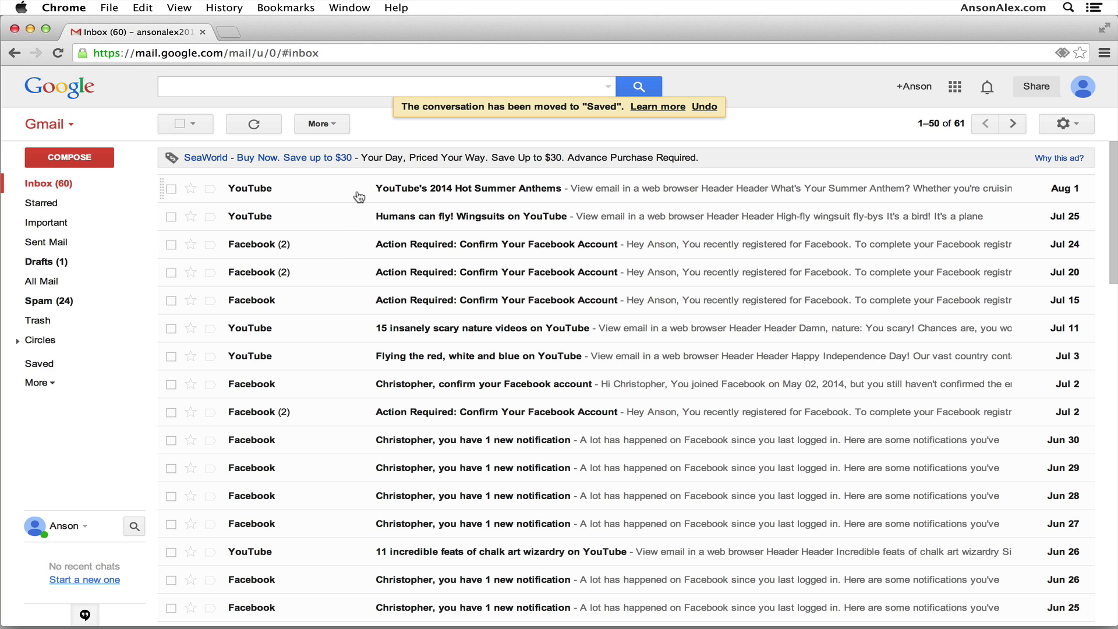
{"action": "left_click_drag", "start_coordinate": [375, 186], "coordinate": [60, 371]}
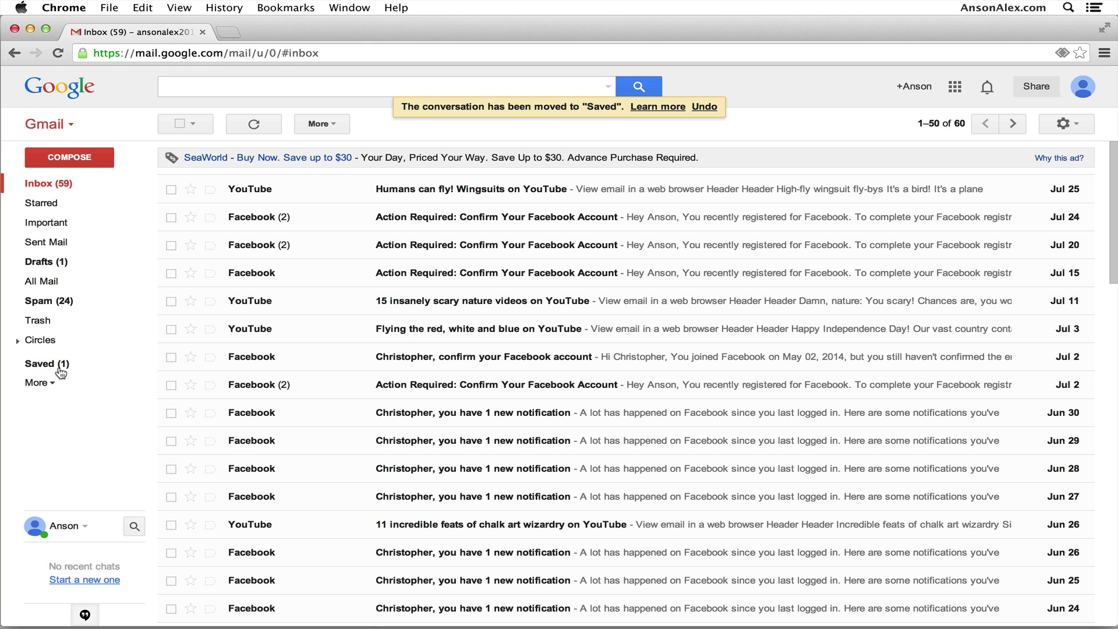
{"action": "left_click", "coordinate": [171, 188]}
{"action": "left_click", "coordinate": [171, 216]}
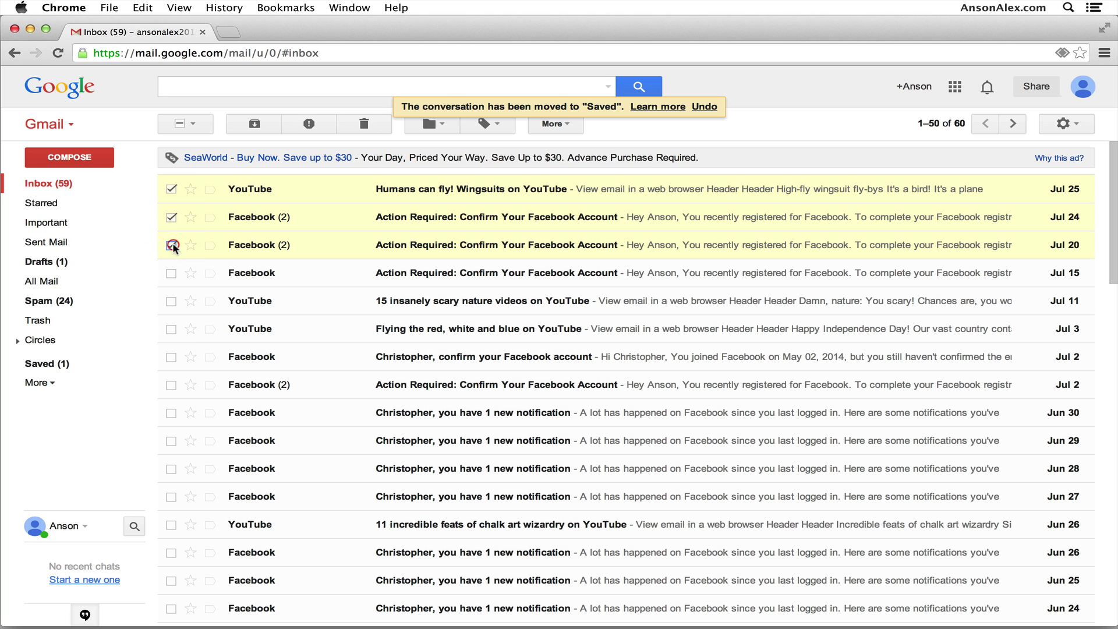
{"action": "left_click", "coordinate": [171, 246]}
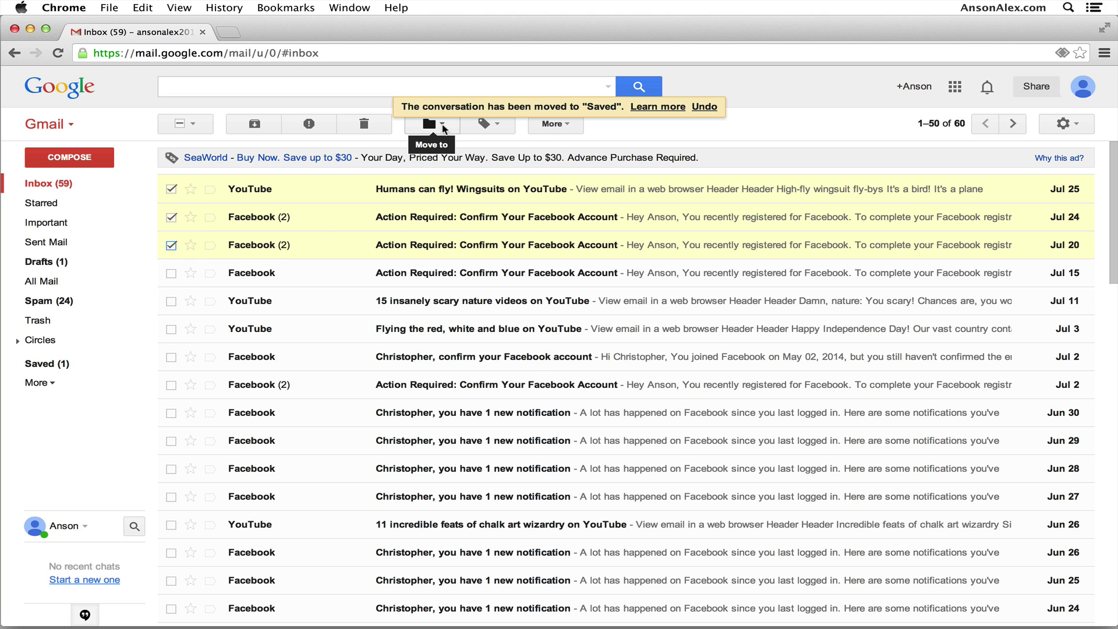
{"action": "left_click", "coordinate": [442, 124]}
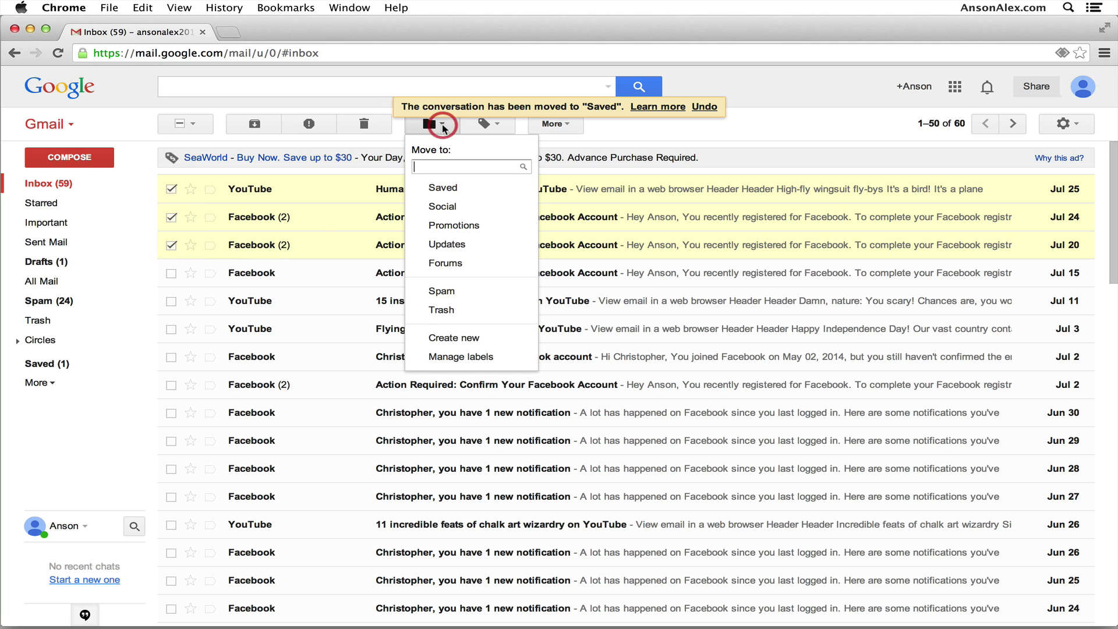
{"action": "left_click", "coordinate": [459, 191]}
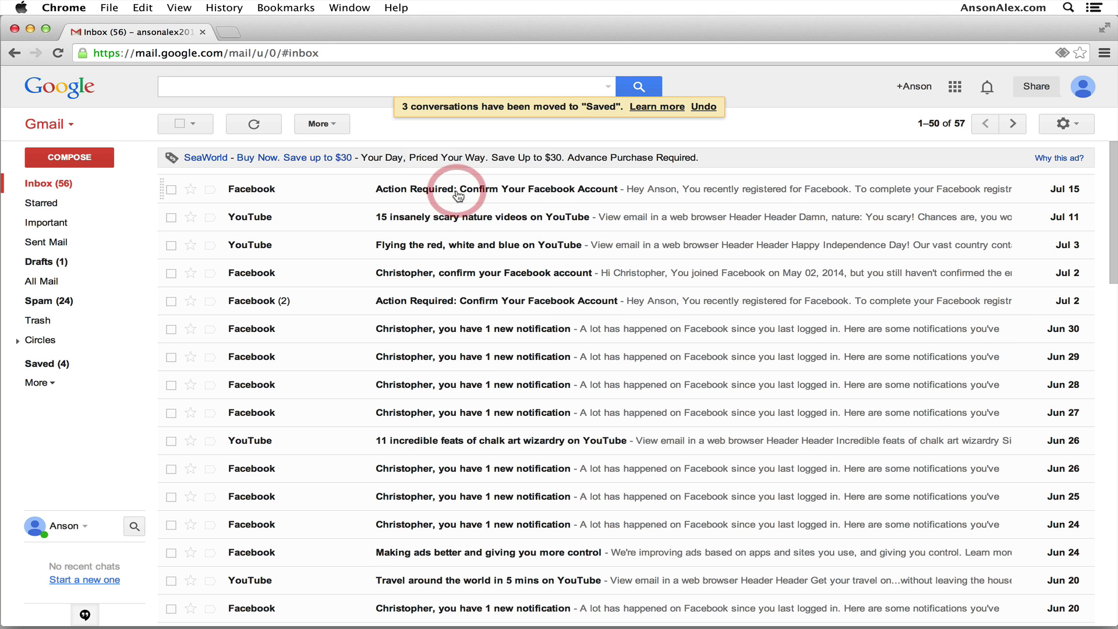
{"action": "left_click", "coordinate": [72, 364]}
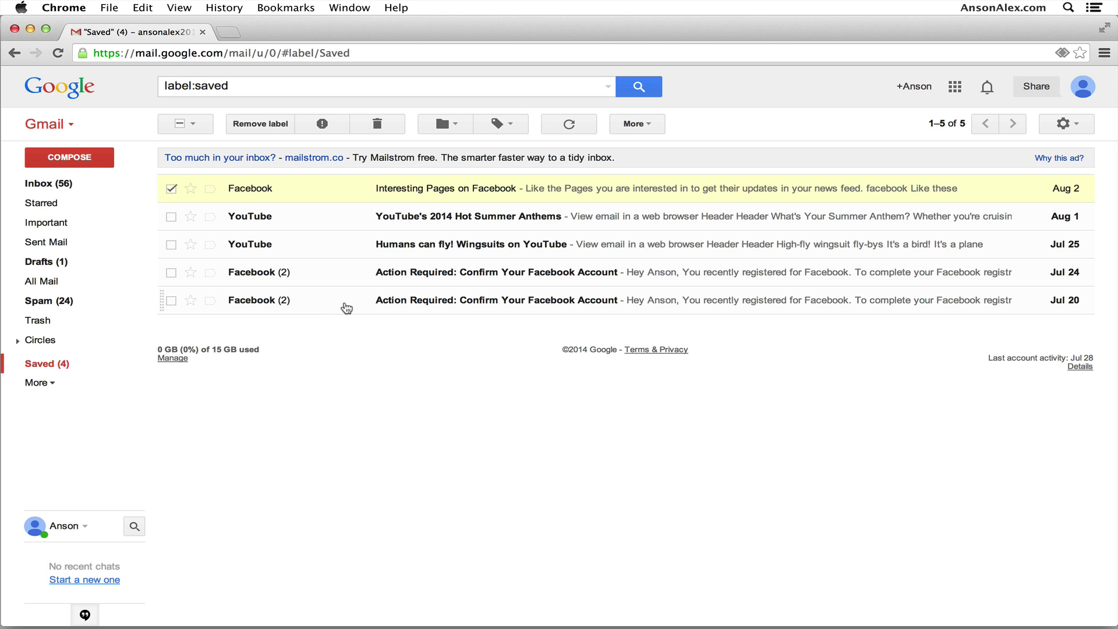
{"action": "left_click", "coordinate": [88, 183]}
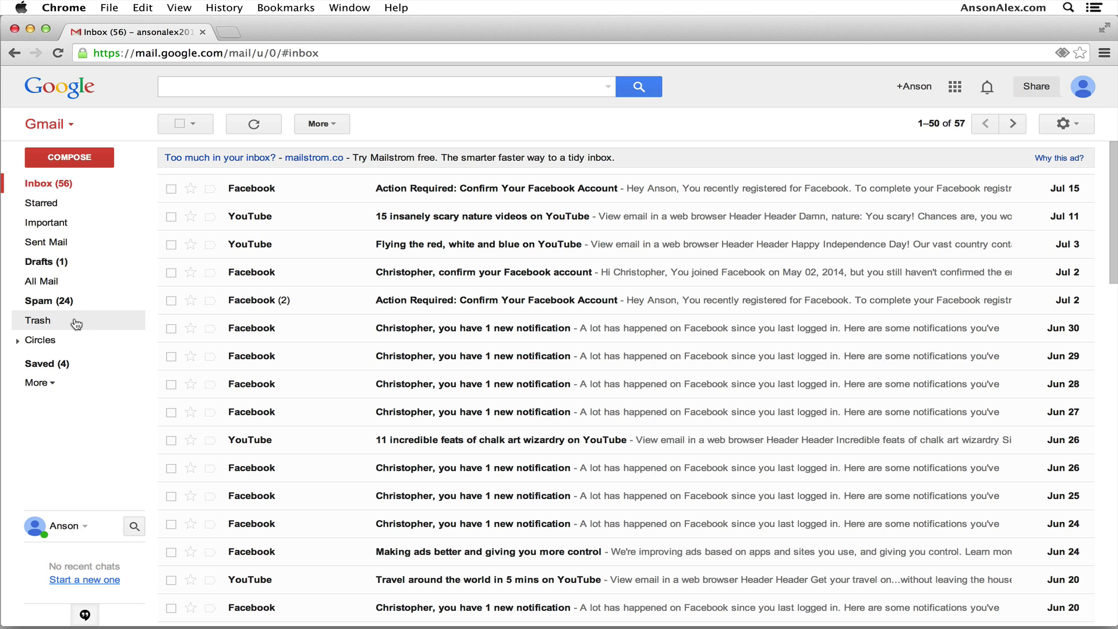
Create a 'Test Folder' label and open the Jul 15 Action Required Facebook email.
{"action": "left_click_drag", "start_coordinate": [49, 367], "coordinate": [172, 338]}
{"action": "left_click", "coordinate": [46, 383]}
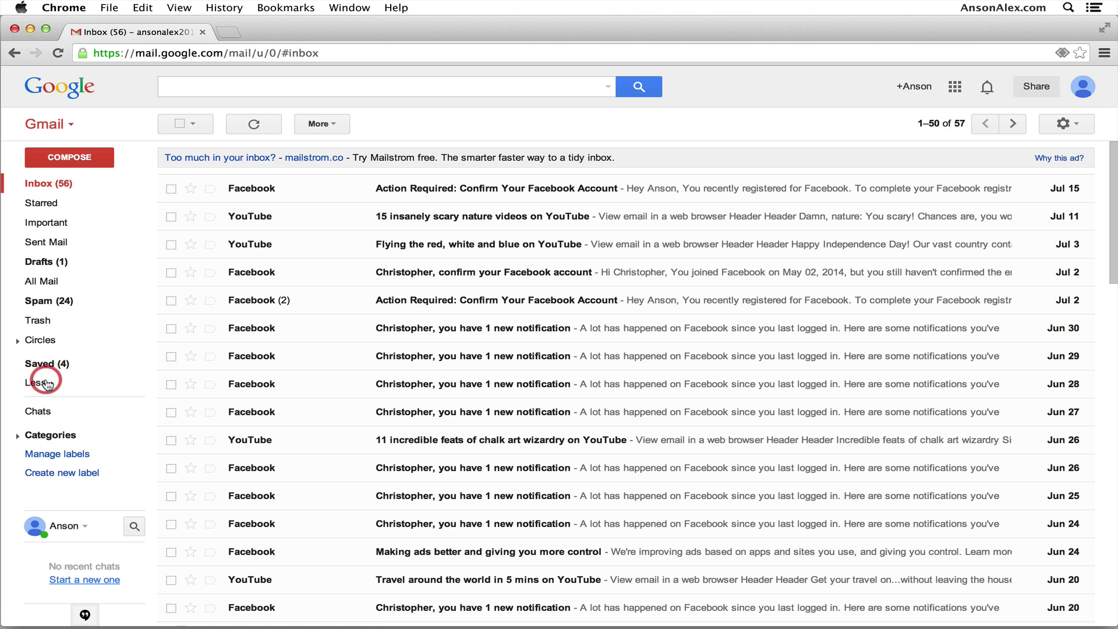
{"action": "left_click", "coordinate": [67, 476]}
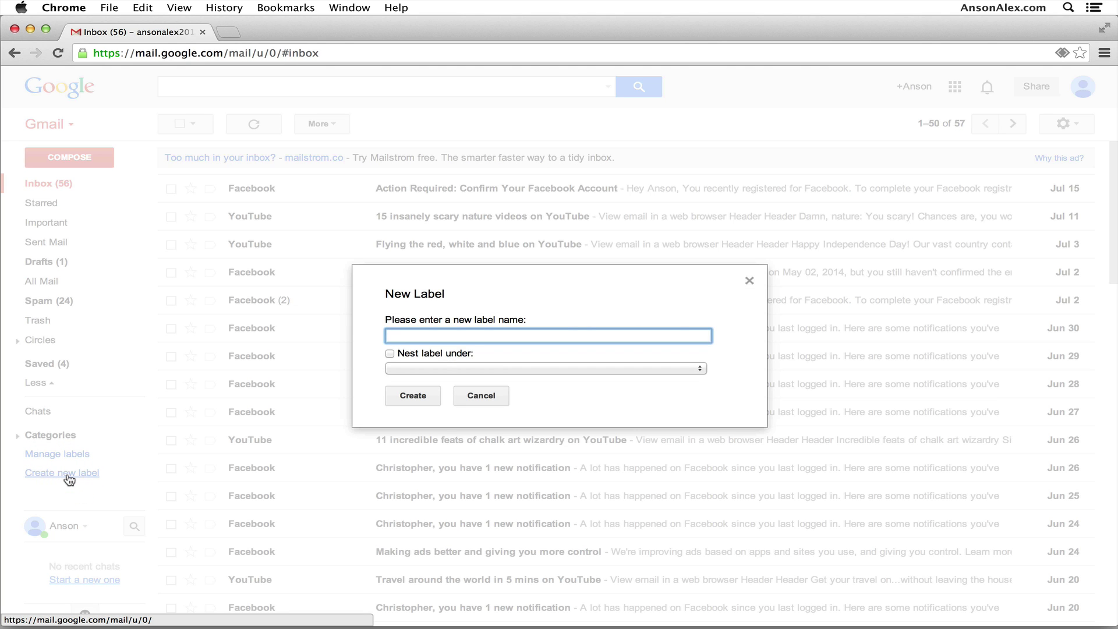
{"action": "type", "text": "T"}
{"action": "type", "text": "Folder"}
{"action": "left_click", "coordinate": [427, 399]}
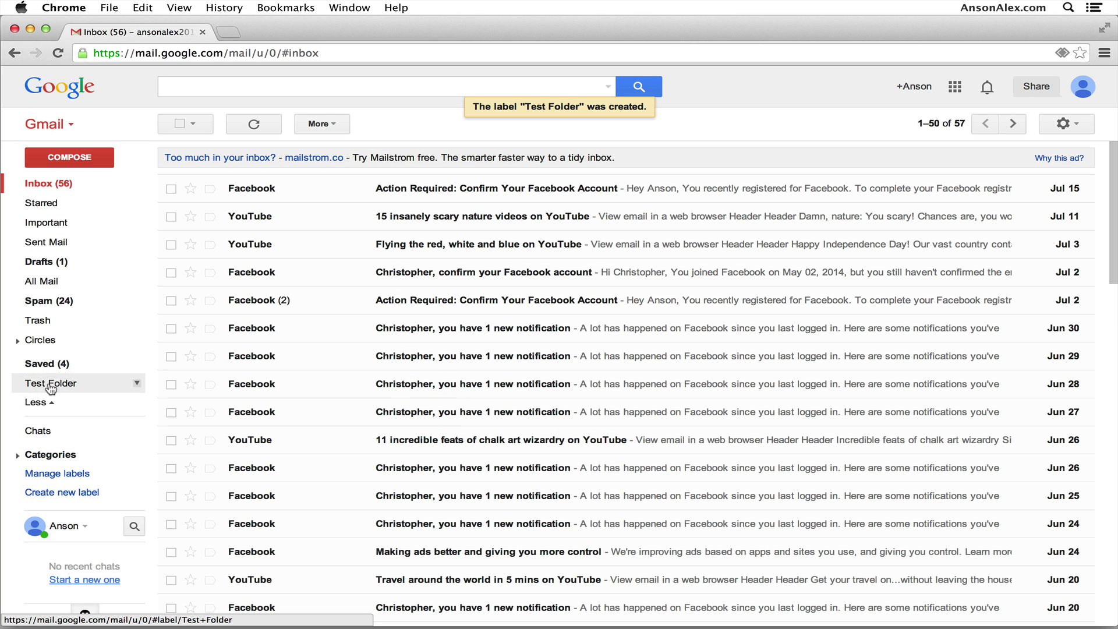
{"action": "left_click", "coordinate": [335, 193]}
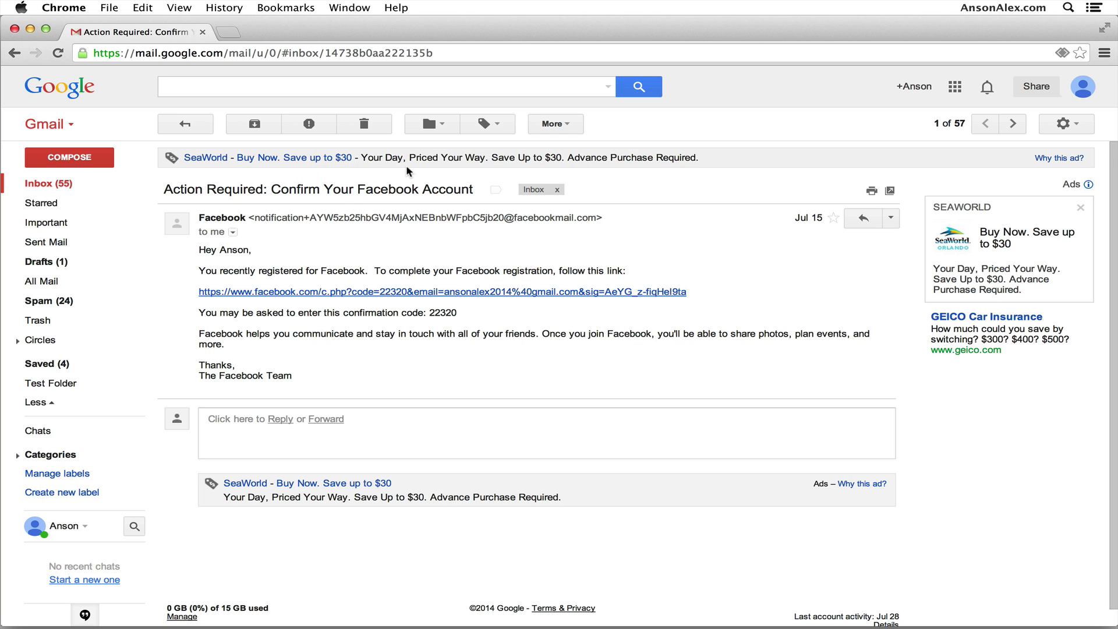
Move the open Facebook email into a newly created 'New Folder' label.
{"action": "left_click", "coordinate": [436, 127]}
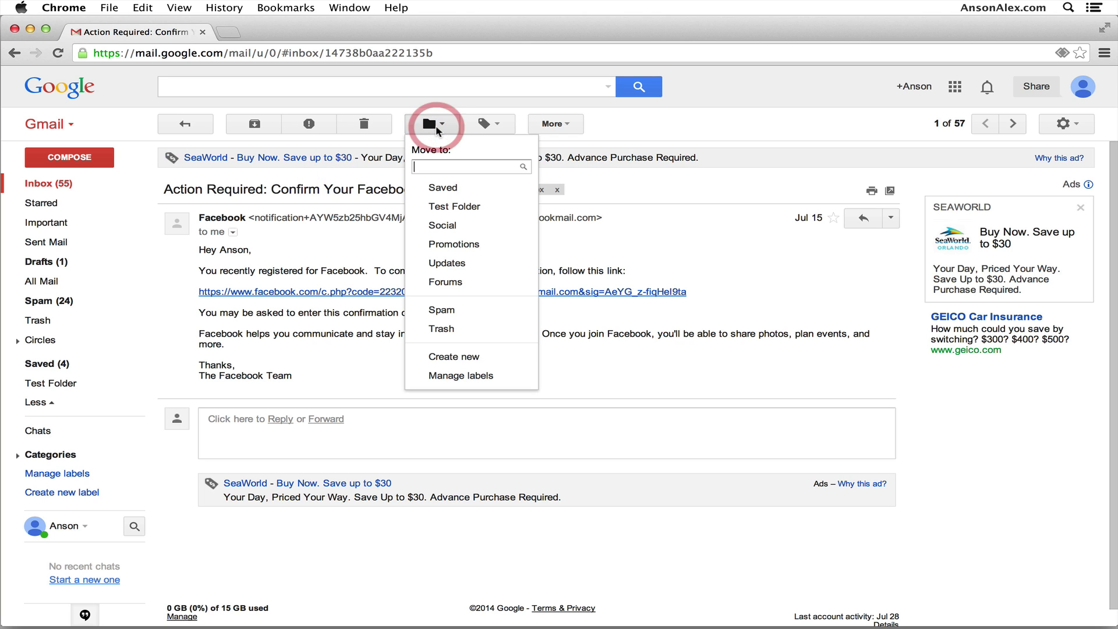
{"action": "left_click", "coordinate": [461, 360]}
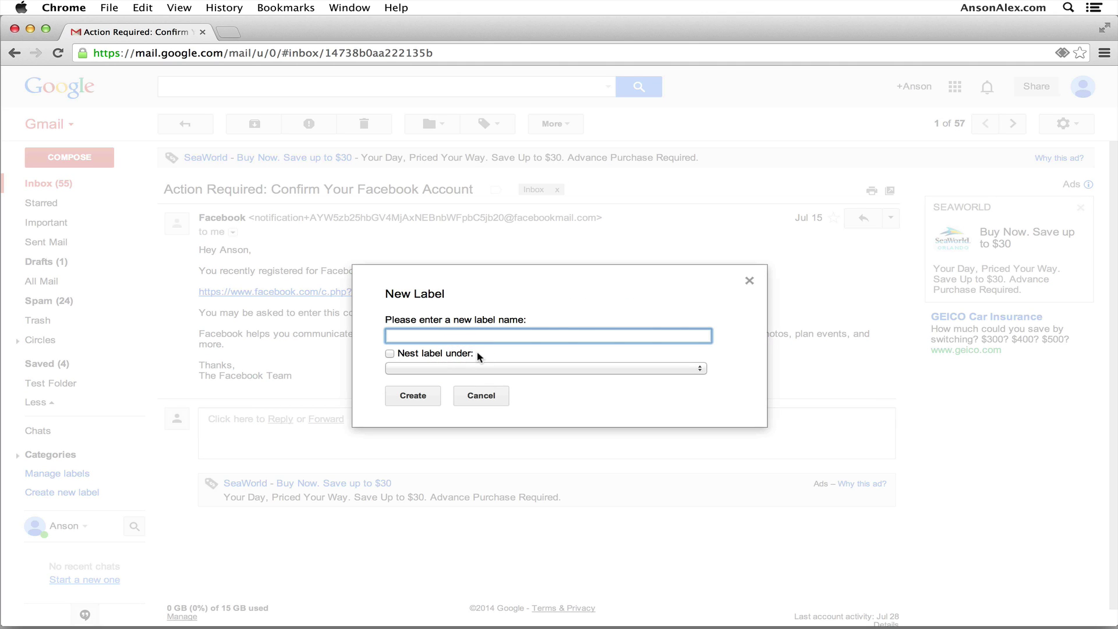
{"action": "type", "text": "New Folder"}
{"action": "left_click", "coordinate": [436, 393]}
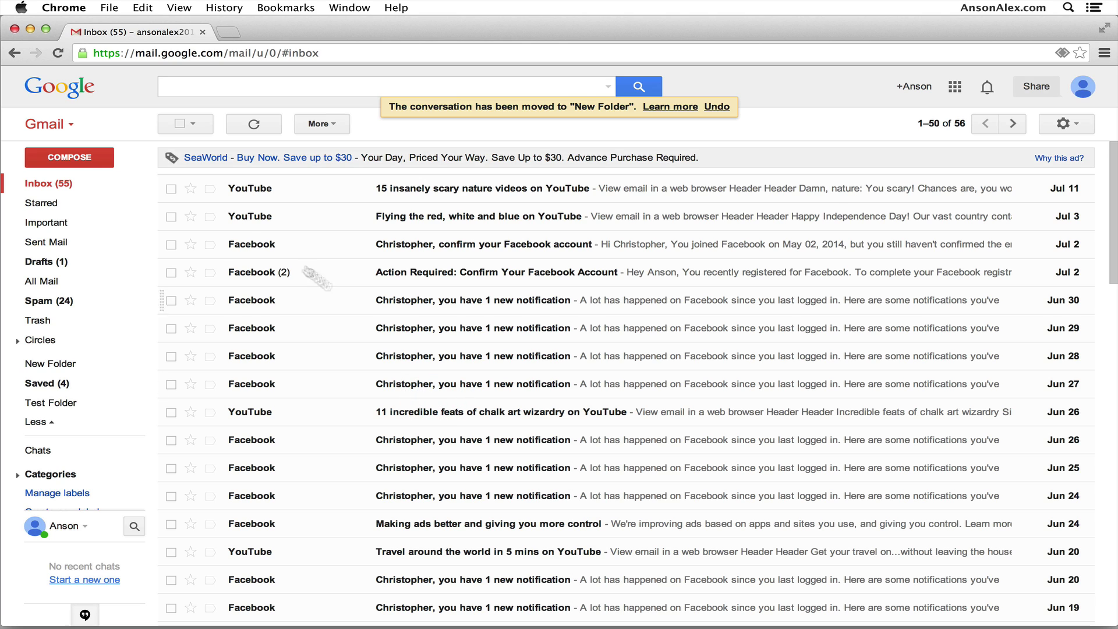
File the scary nature videos conversation under Test Folder, check Test Folder and Saved, then Inbox.
{"action": "left_click_drag", "start_coordinate": [352, 194], "coordinate": [58, 397]}
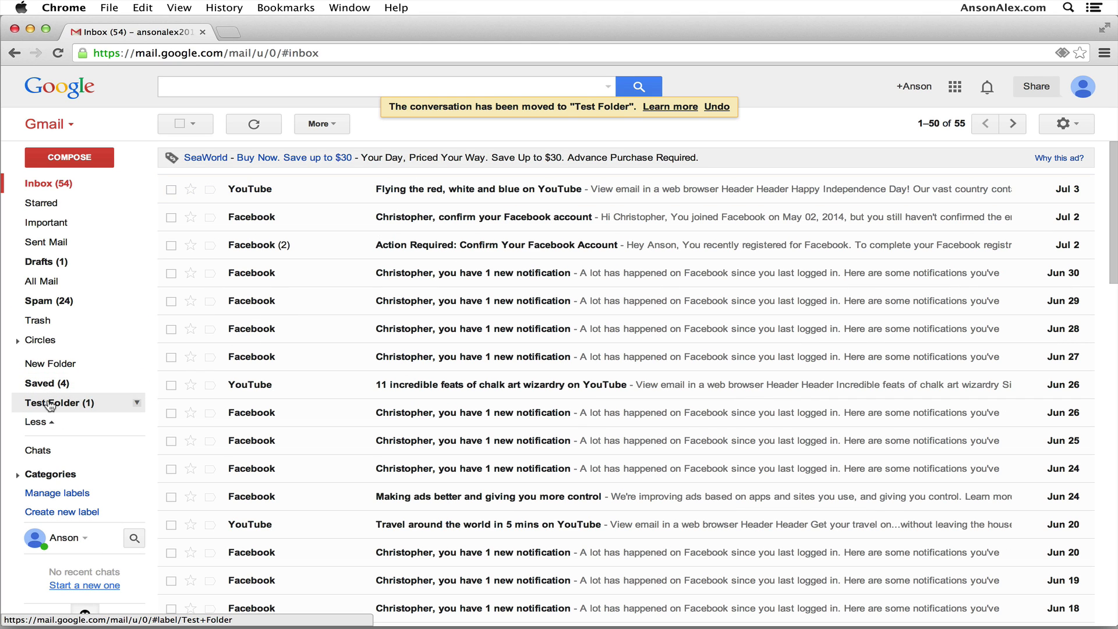
{"action": "left_click", "coordinate": [49, 405]}
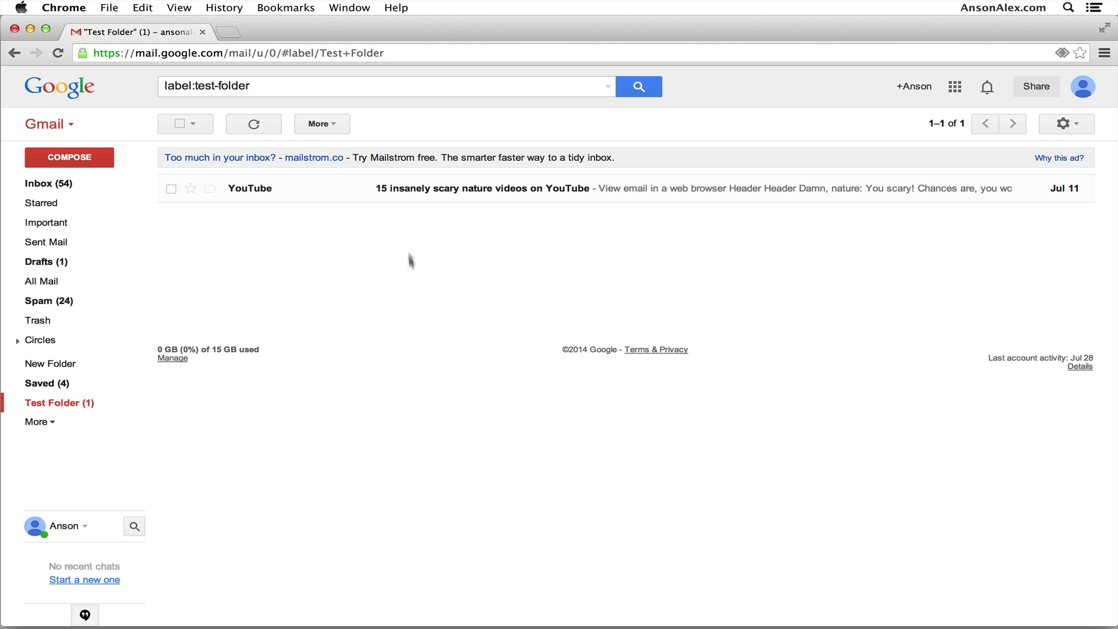
{"action": "left_click", "coordinate": [61, 385]}
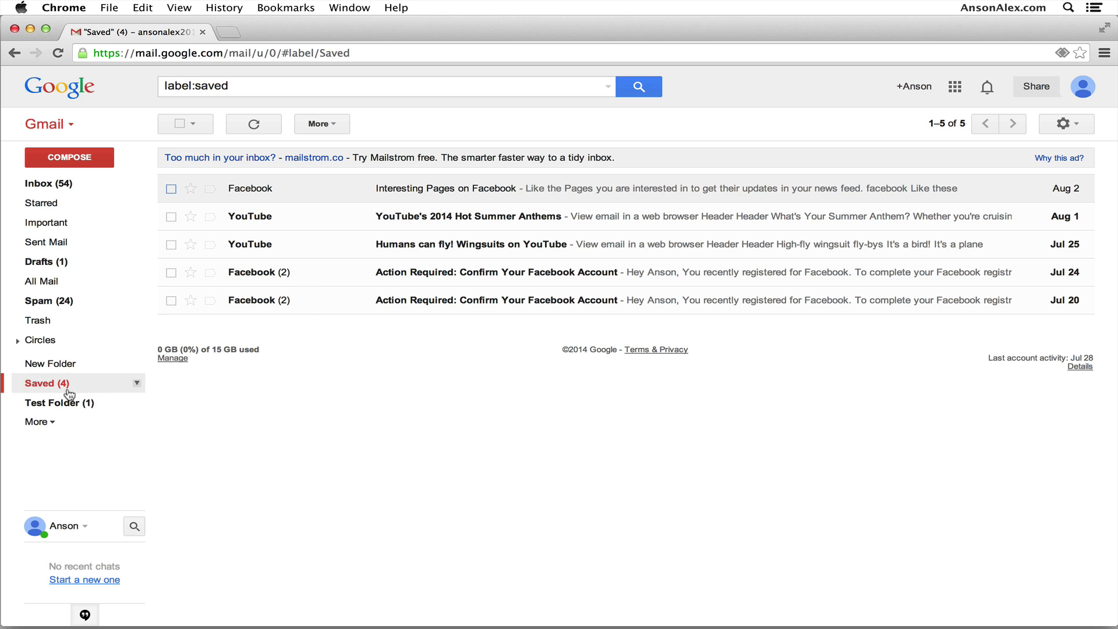
{"action": "left_click", "coordinate": [60, 184]}
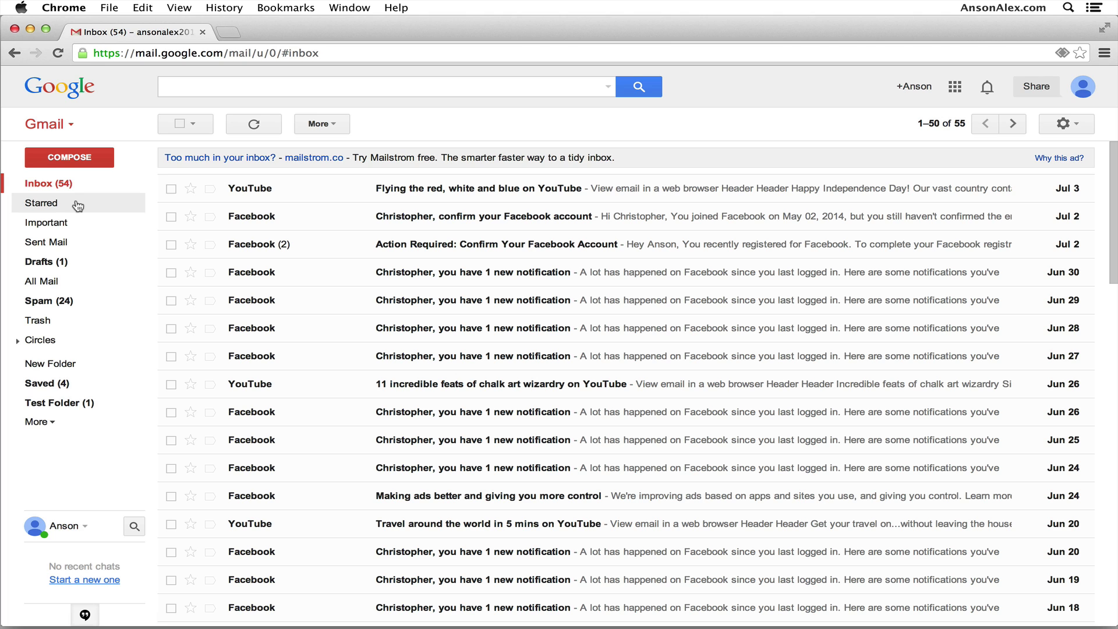
Add a new contact by entering the person's name in Contacts, then return to Gmail.
{"action": "left_click", "coordinate": [71, 128]}
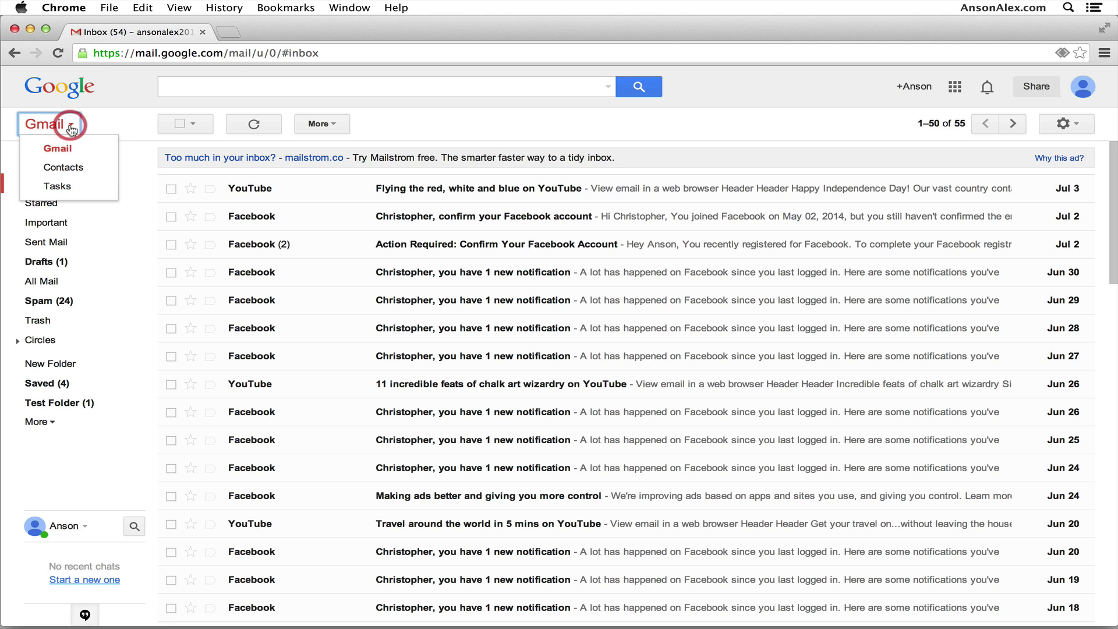
{"action": "left_click", "coordinate": [72, 163]}
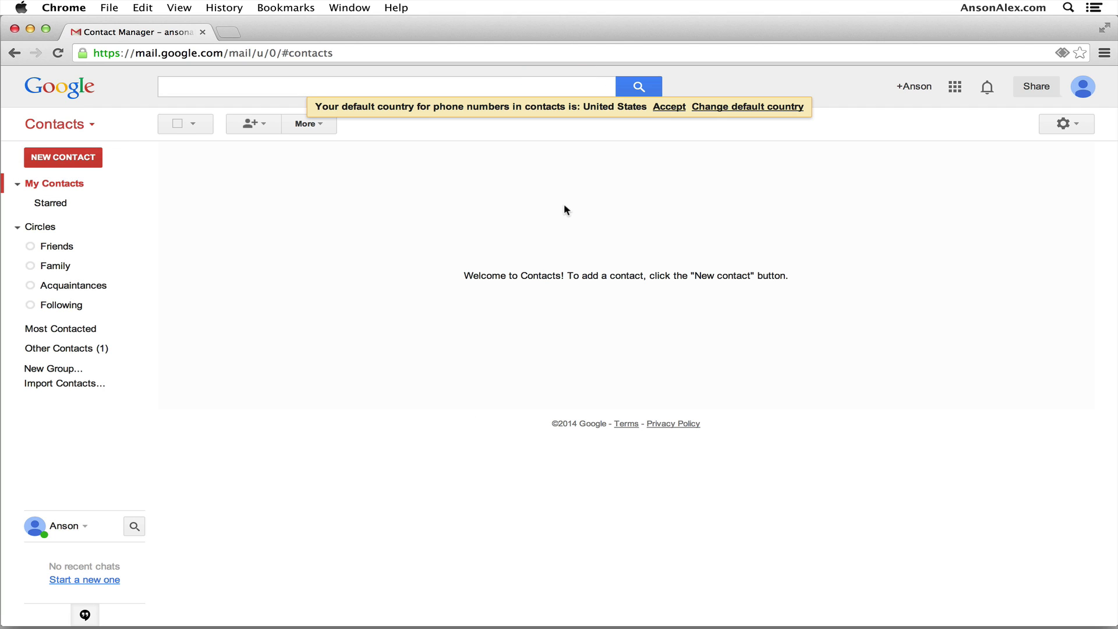
{"action": "left_click", "coordinate": [249, 127]}
{"action": "type", "text": "j"}
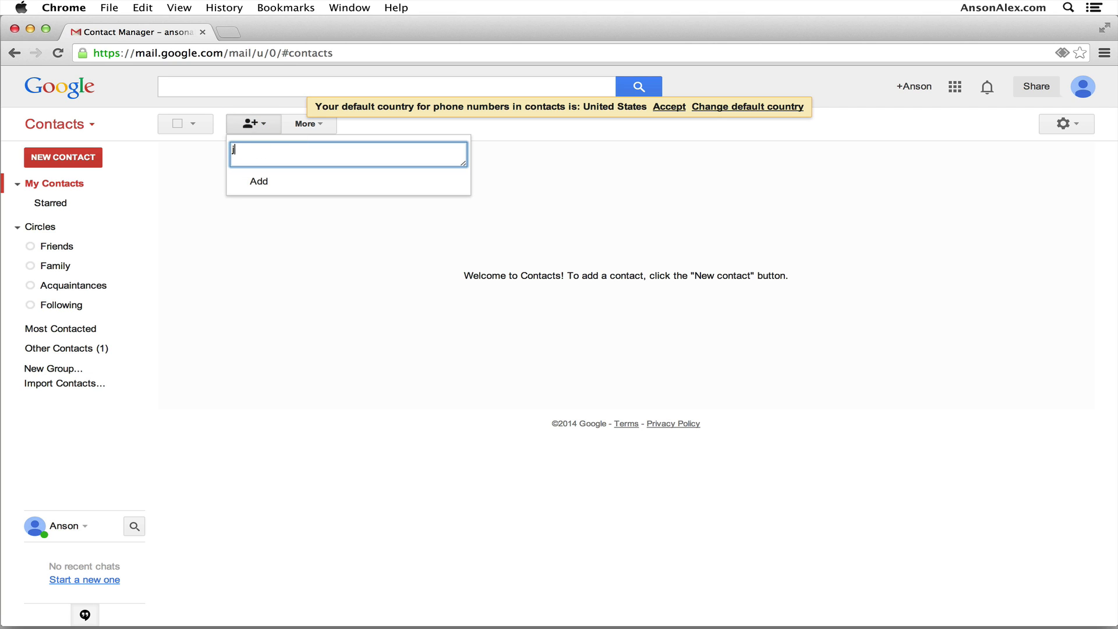
{"action": "type", "text": "ohn doe"}
{"action": "left_click", "coordinate": [259, 180]}
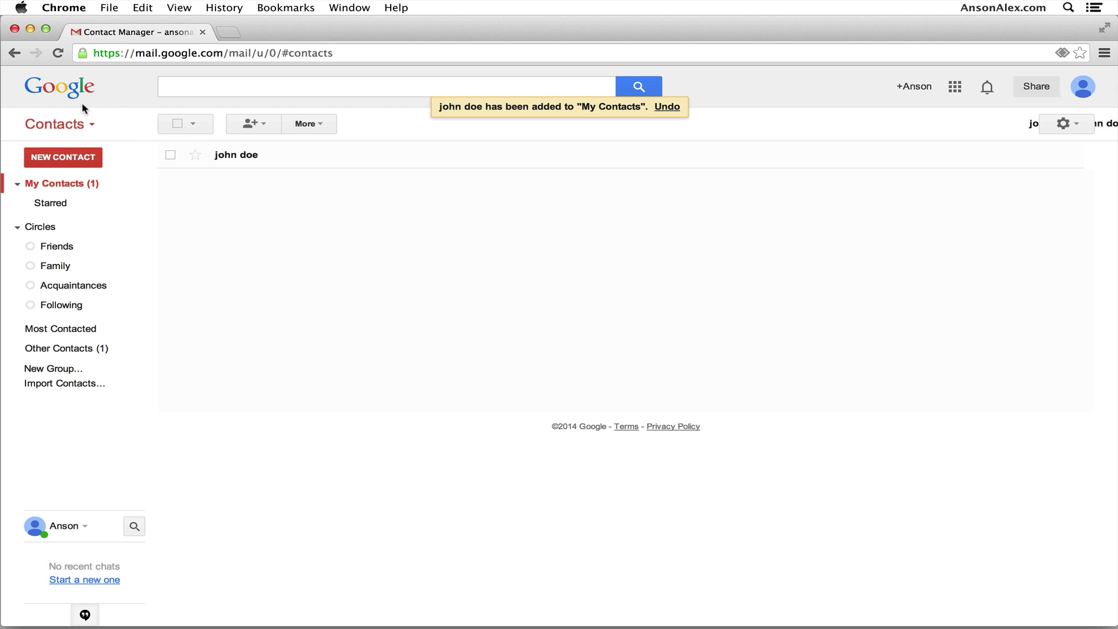
{"action": "left_click", "coordinate": [75, 124]}
{"action": "left_click", "coordinate": [69, 148]}
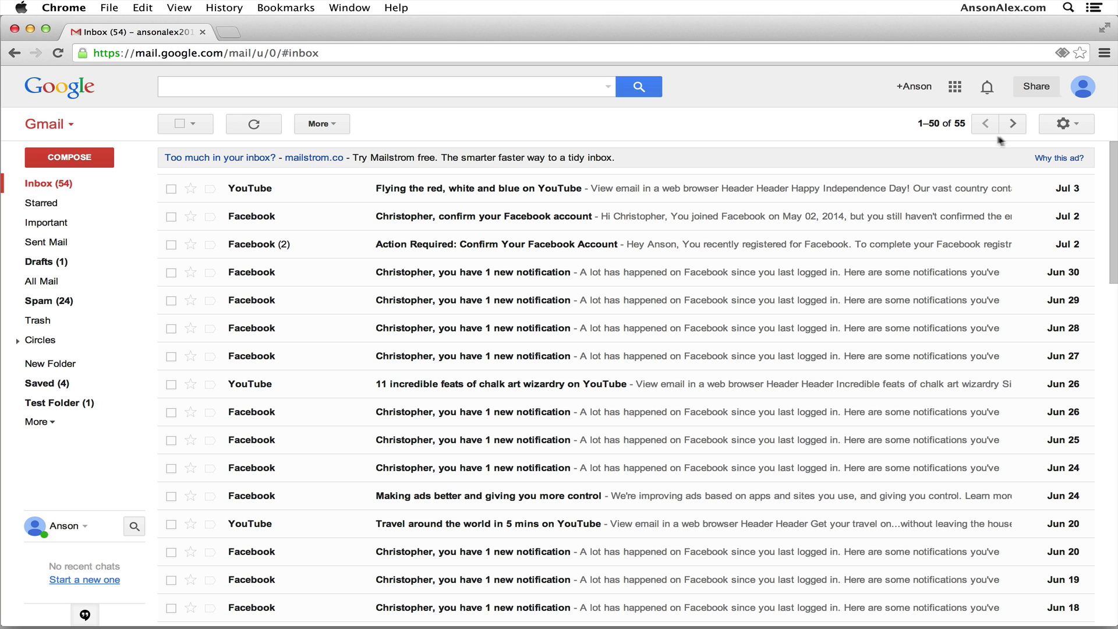
{"action": "left_click", "coordinate": [1074, 127]}
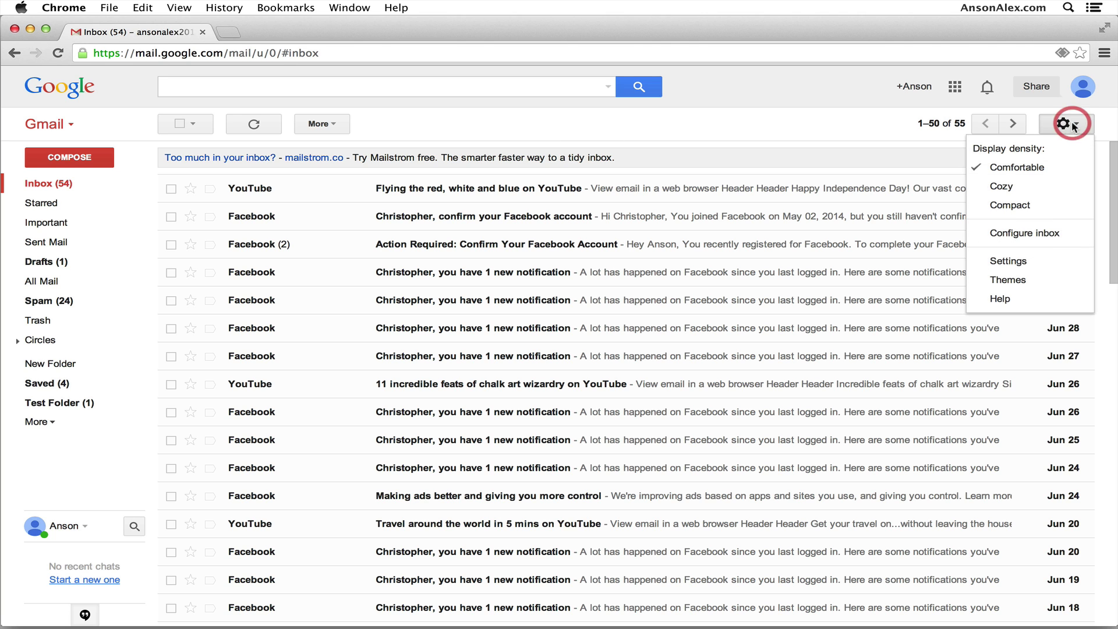
{"action": "left_click", "coordinate": [1039, 264]}
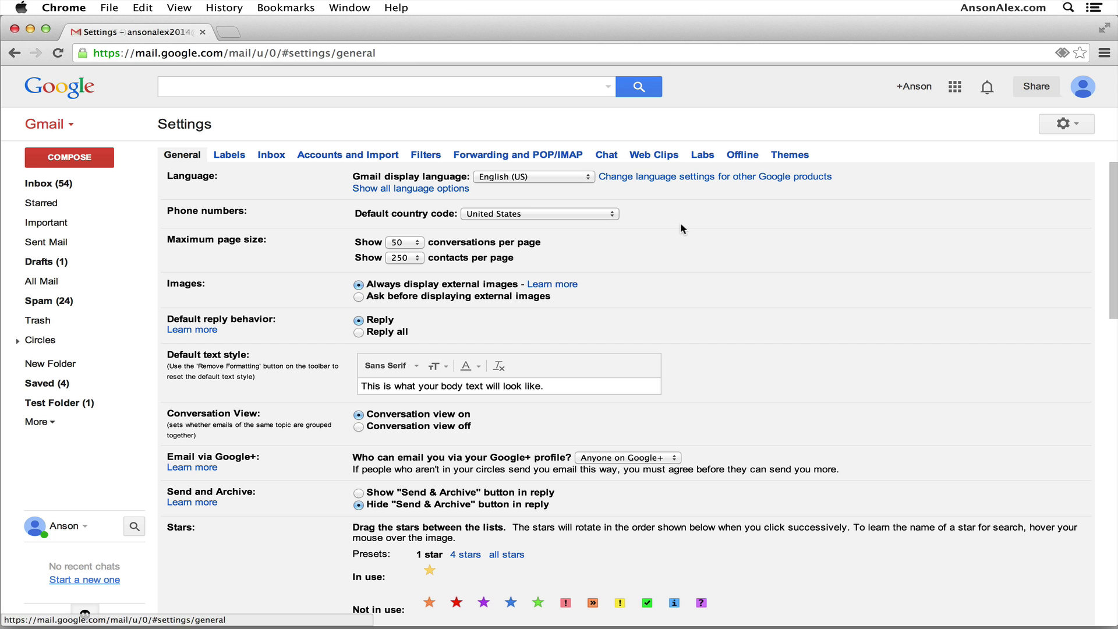
{"action": "left_click", "coordinate": [703, 155]}
{"action": "scroll", "coordinate": [673, 313], "scroll_direction": "down", "scroll_amount": 4}
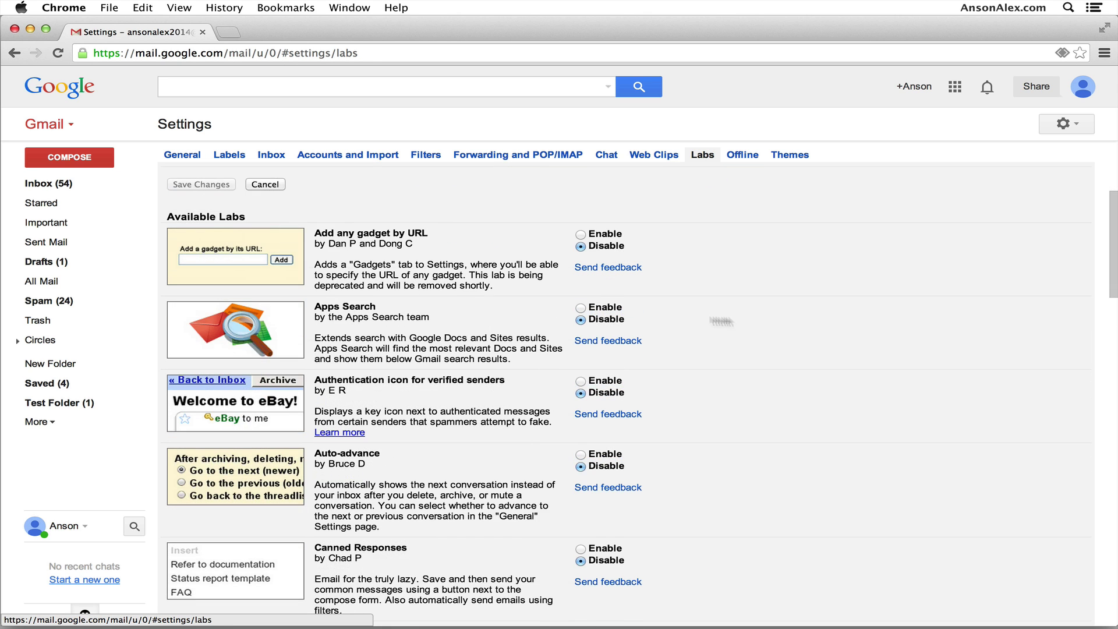
{"action": "scroll", "coordinate": [734, 319], "scroll_direction": "down", "scroll_amount": 1}
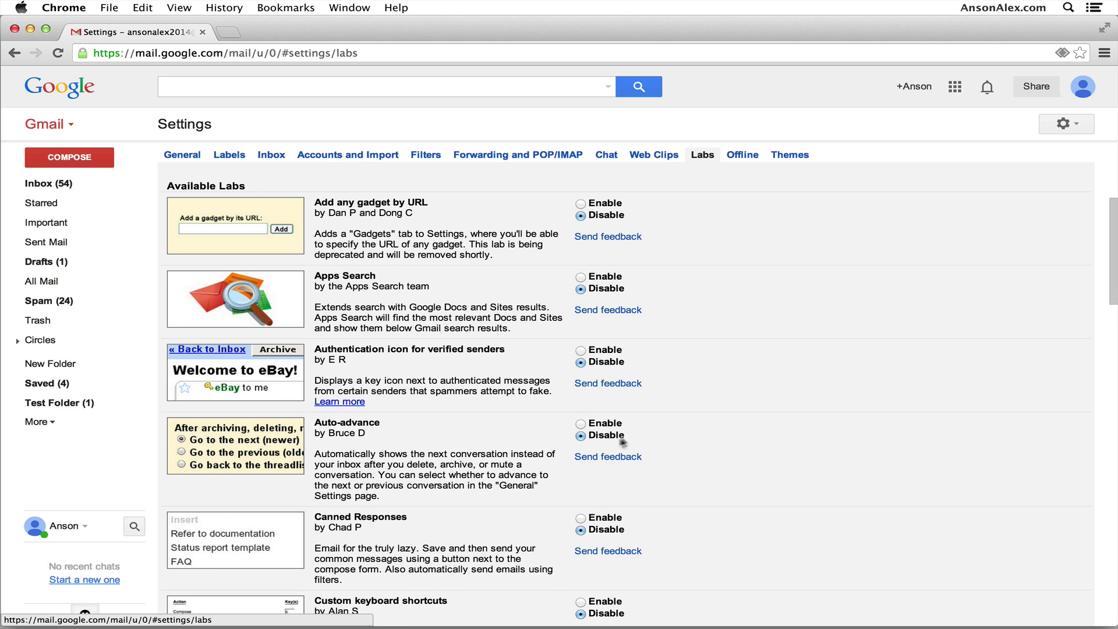
{"action": "scroll", "coordinate": [622, 442], "scroll_direction": "down", "scroll_amount": 5}
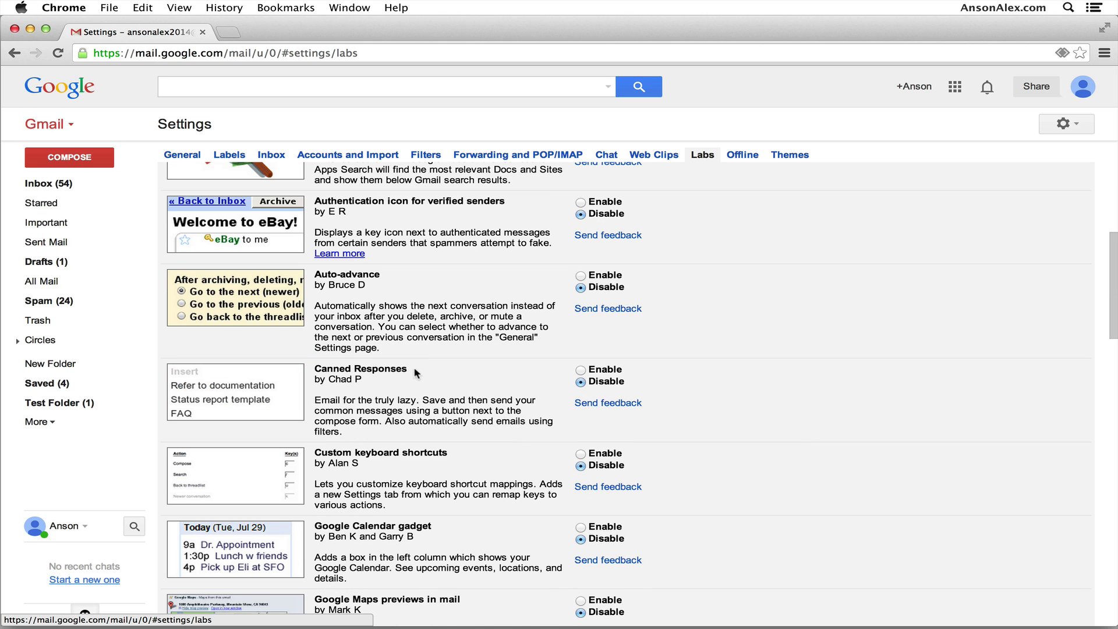
{"action": "left_click_drag", "start_coordinate": [415, 371], "coordinate": [315, 369]}
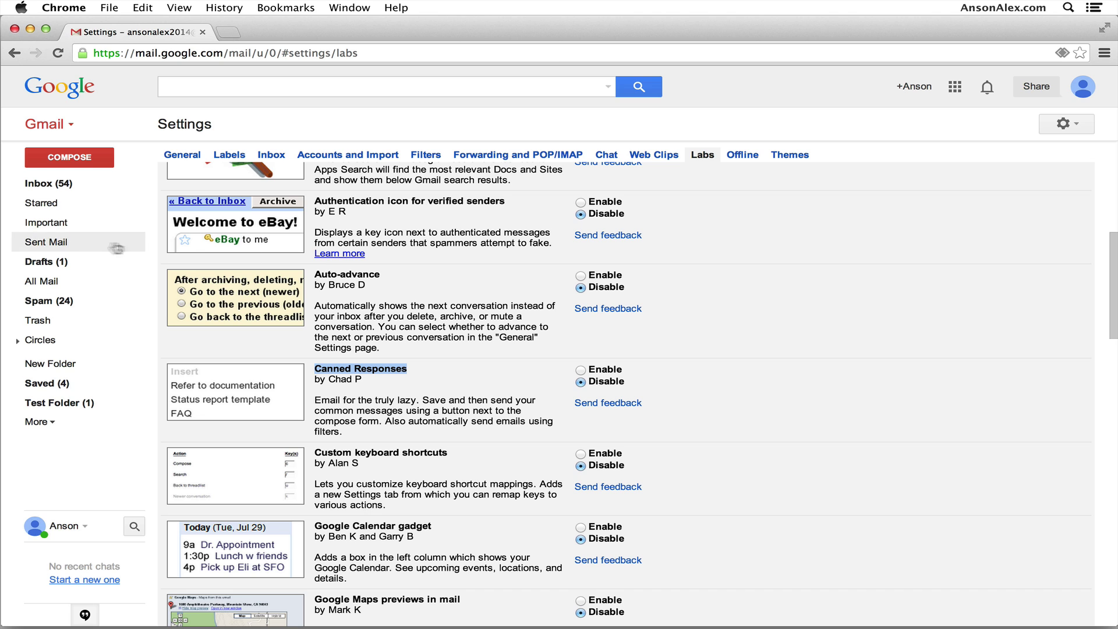
{"action": "left_click", "coordinate": [51, 189]}
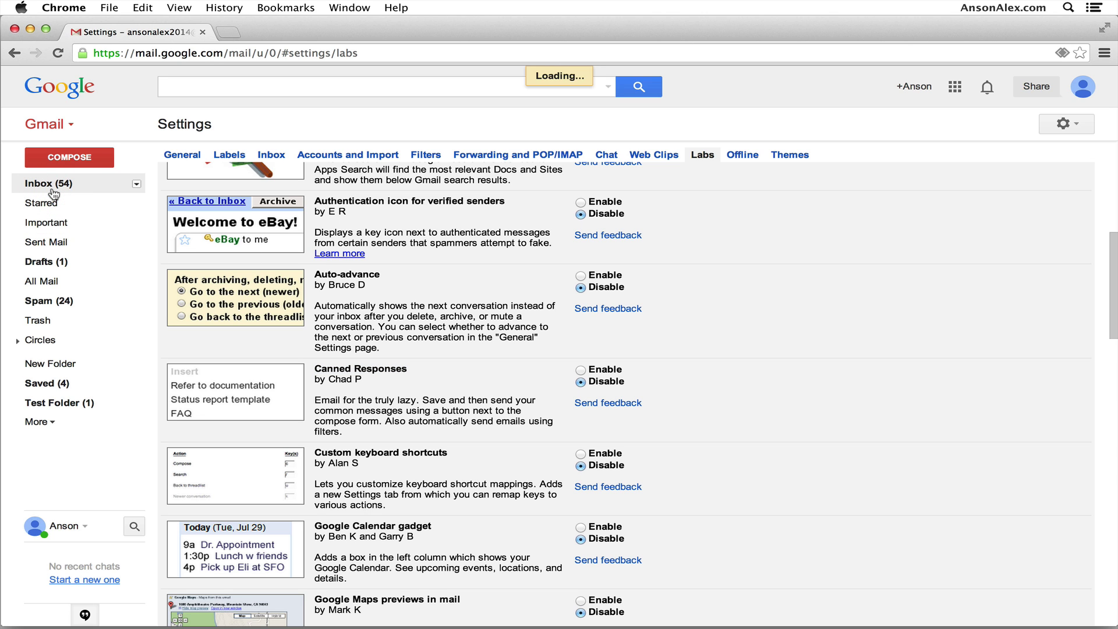